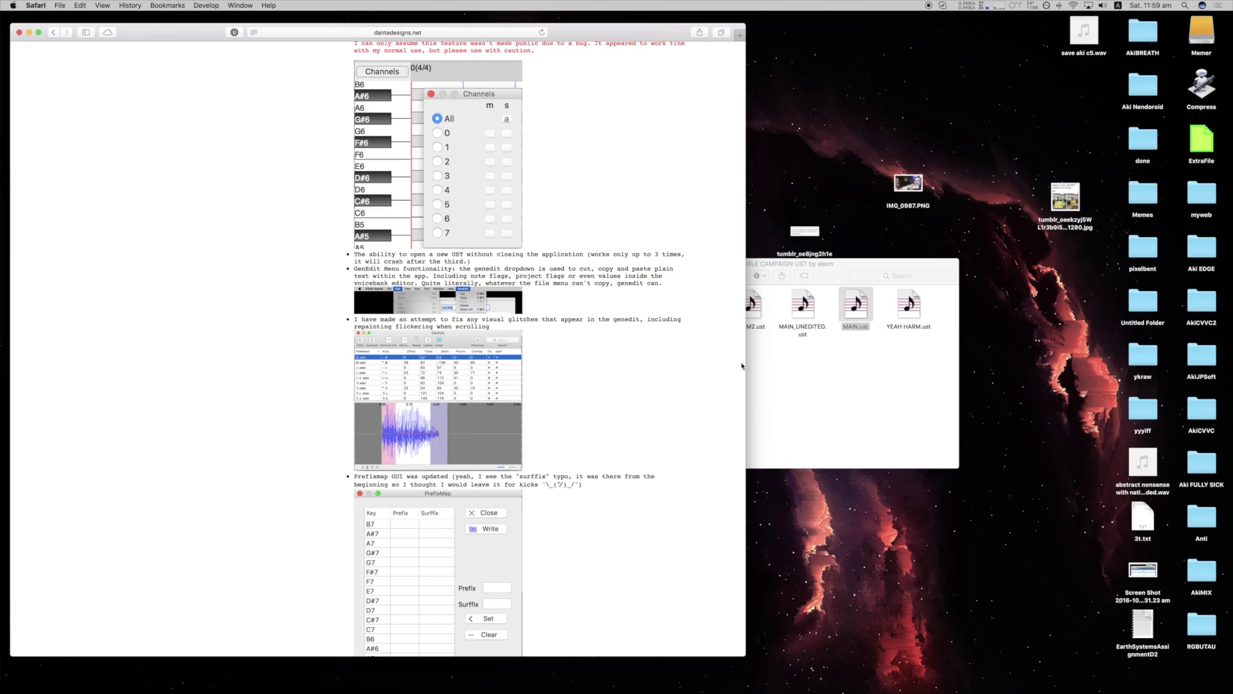
Review the replacement kit page down to its .NIB installation instructions.
{"action": "scroll", "coordinate": [661, 352], "scroll_direction": "up", "scroll_amount": 15}
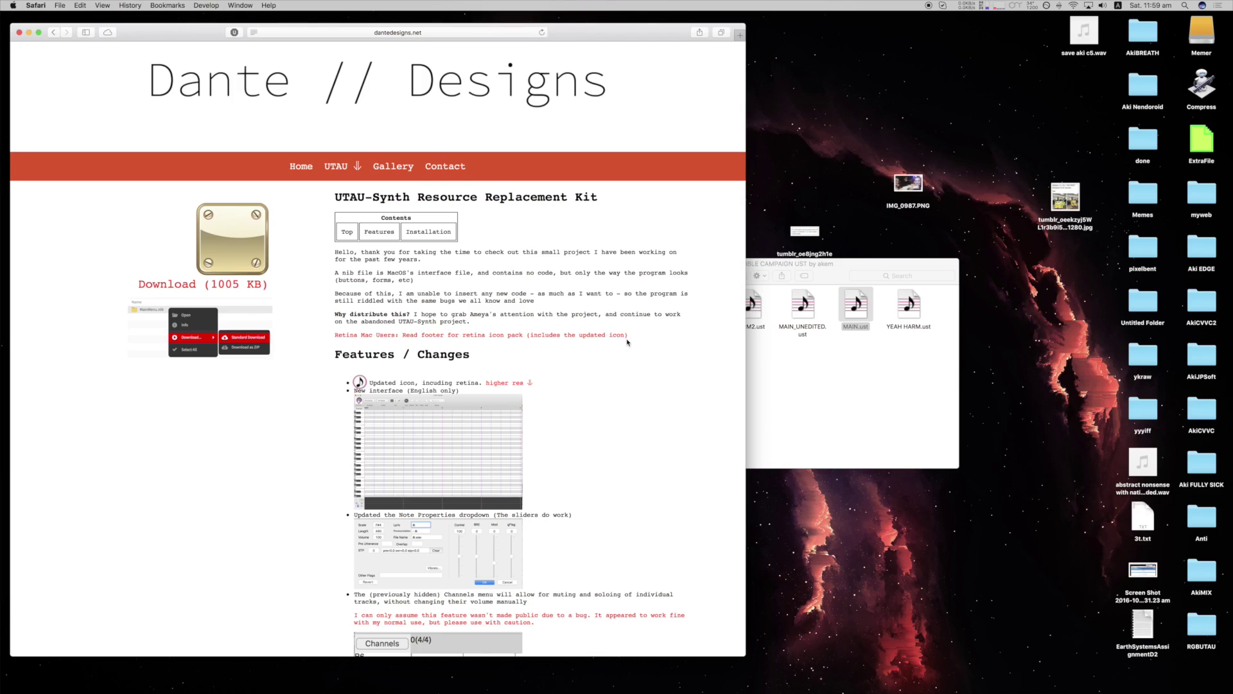
{"action": "scroll", "coordinate": [590, 328], "scroll_direction": "down", "scroll_amount": 15}
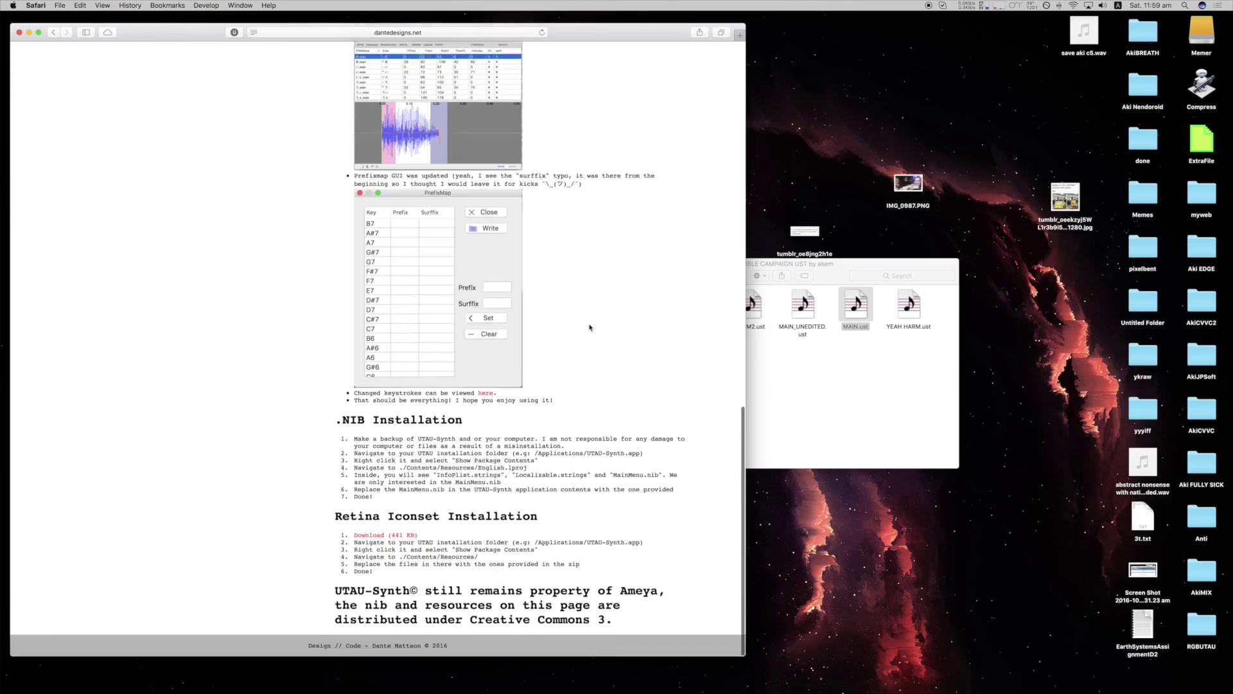
{"action": "left_click_drag", "start_coordinate": [341, 422], "coordinate": [419, 481]}
{"action": "left_click", "coordinate": [395, 510]}
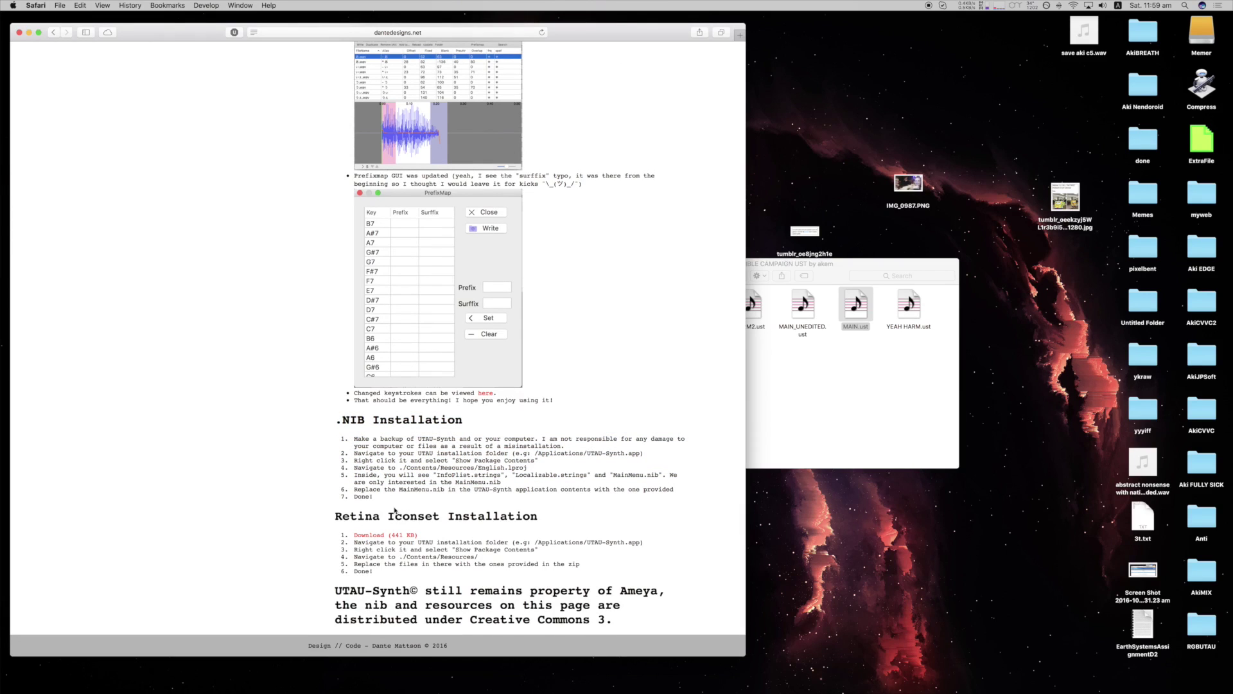
{"action": "mouse_move", "coordinate": [670, 676]}
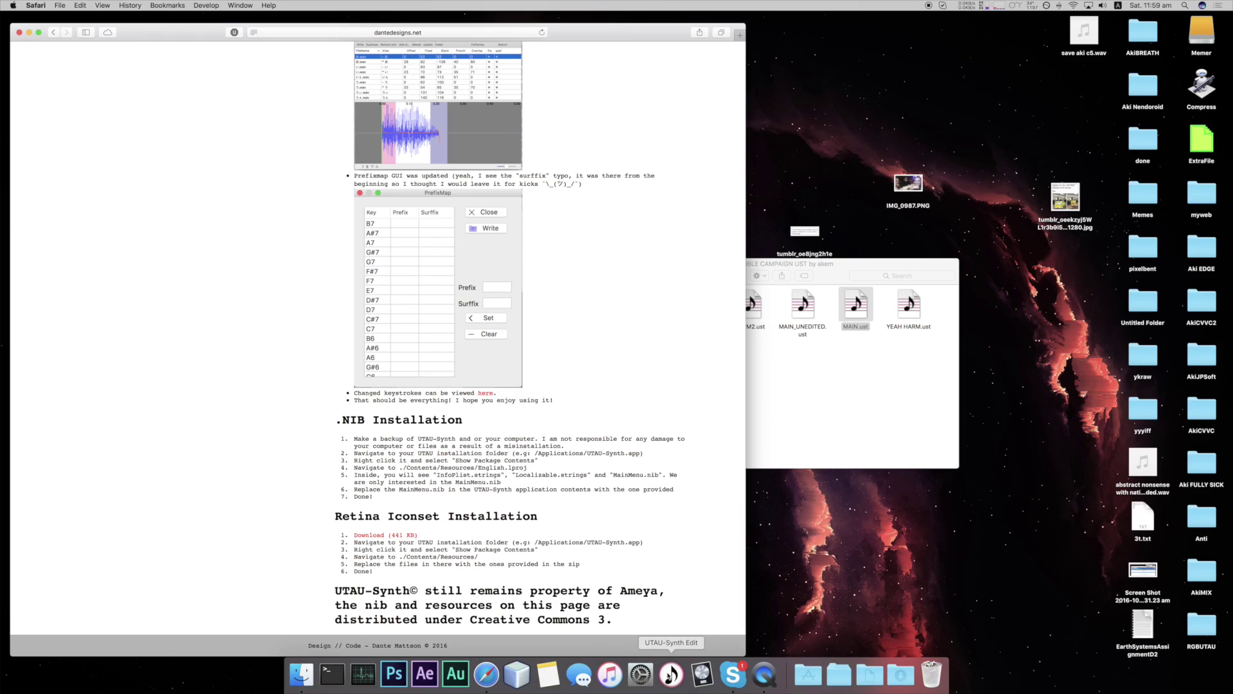
Move the REVERSIBLE CAMPAIGN UST folder window aside, and launch UTAU-Synth Edit with its window placed over the browser.
{"action": "left_click", "coordinate": [831, 375]}
{"action": "left_click_drag", "start_coordinate": [831, 280], "coordinate": [970, 247]}
{"action": "mouse_move", "coordinate": [675, 687]}
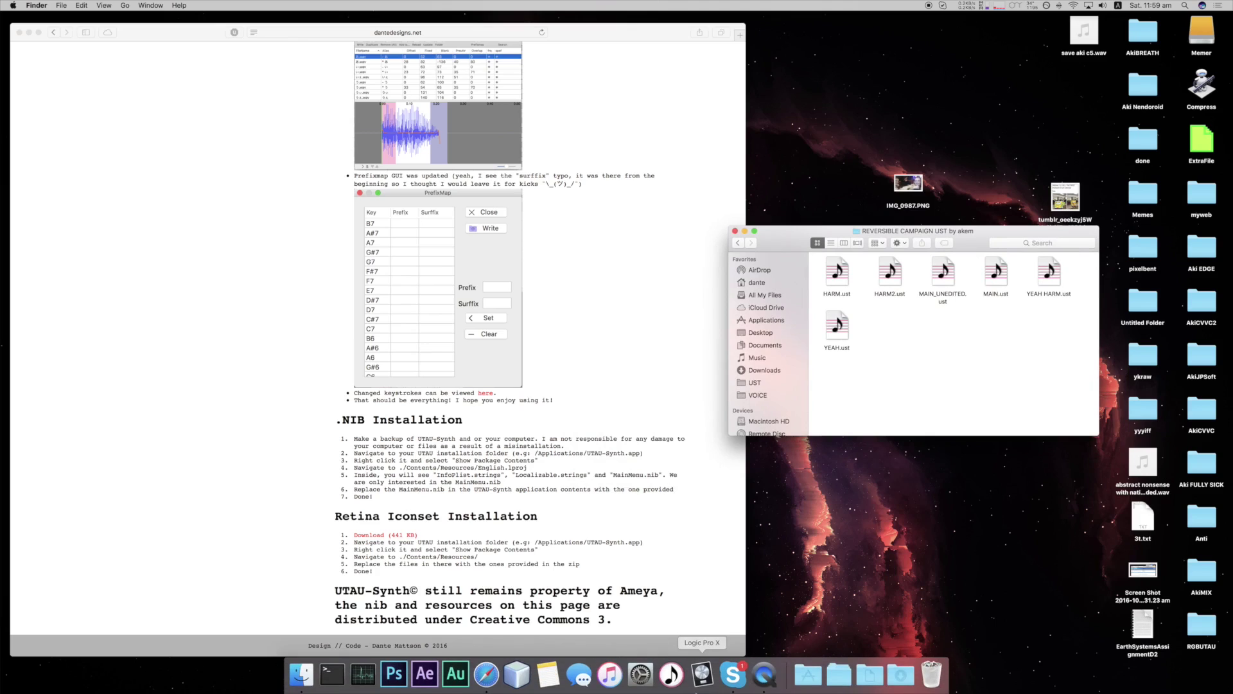
{"action": "left_click", "coordinate": [671, 675]}
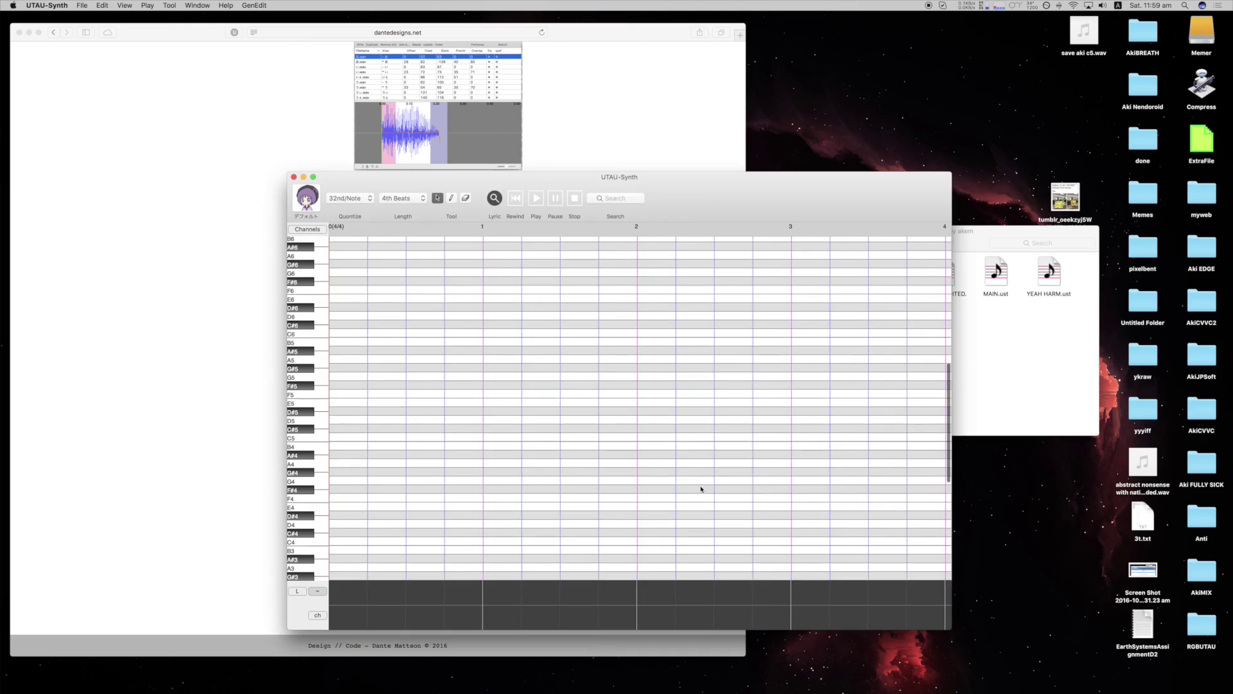
{"action": "left_click_drag", "start_coordinate": [688, 210], "coordinate": [801, 145]}
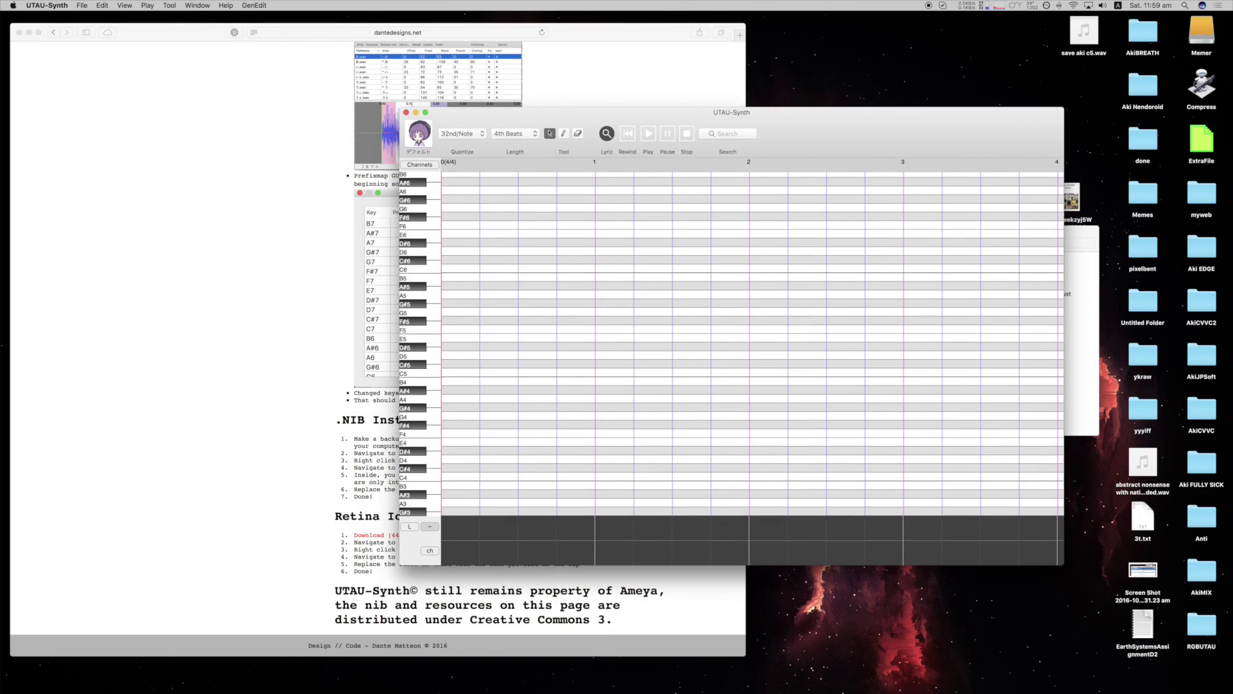
Reveal UTAU-Synth Edit in the Applications folder and open Contents/Resources inside its package.
{"action": "left_click", "coordinate": [672, 675], "text": "super"}
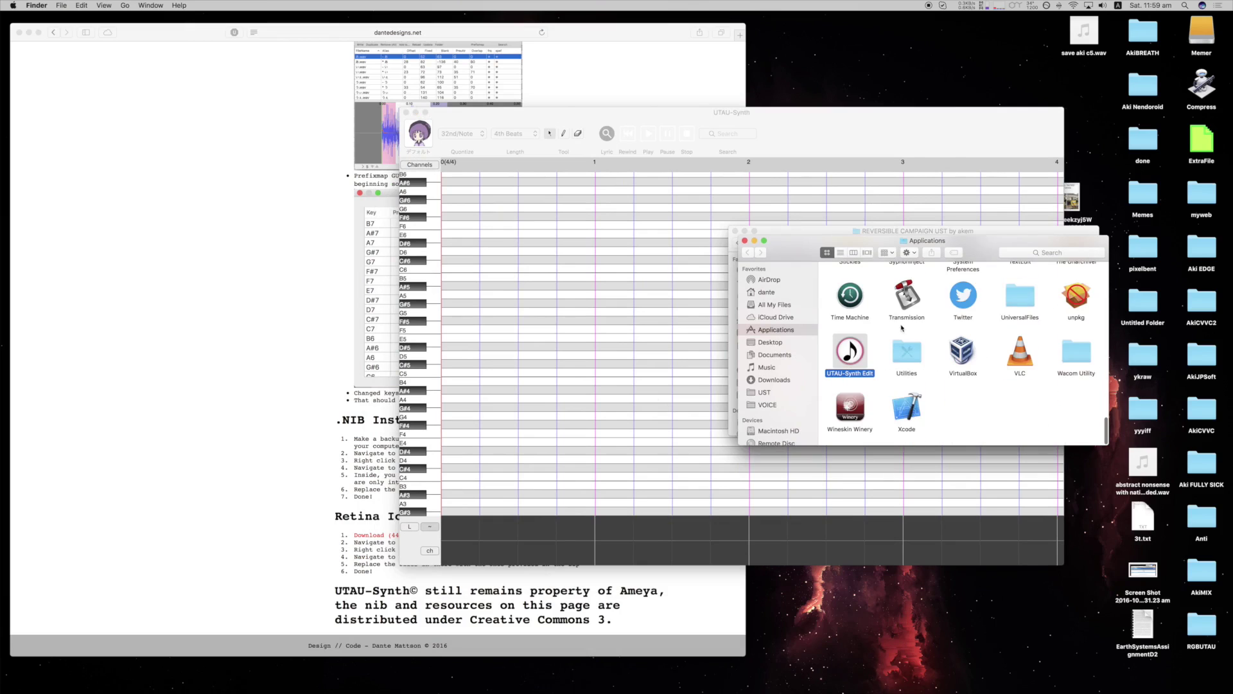
{"action": "right_click", "coordinate": [849, 360]}
{"action": "left_click", "coordinate": [868, 375]}
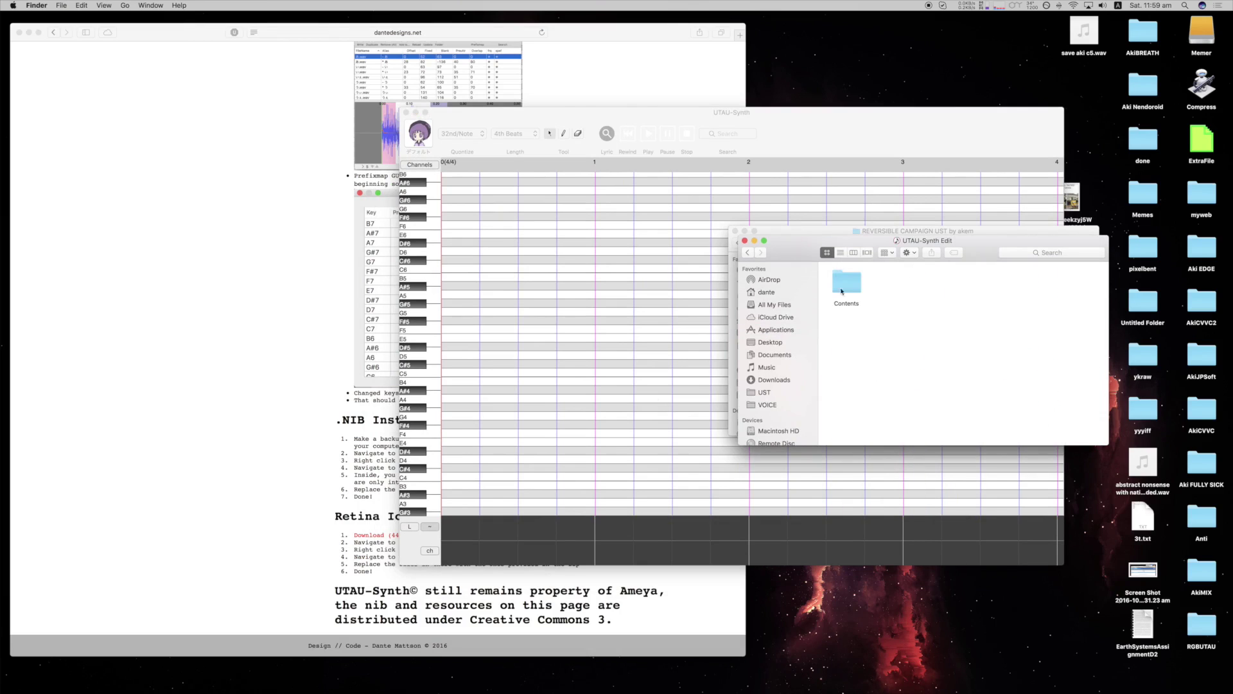
{"action": "double_click", "coordinate": [845, 286]}
{"action": "double_click", "coordinate": [1000, 281]}
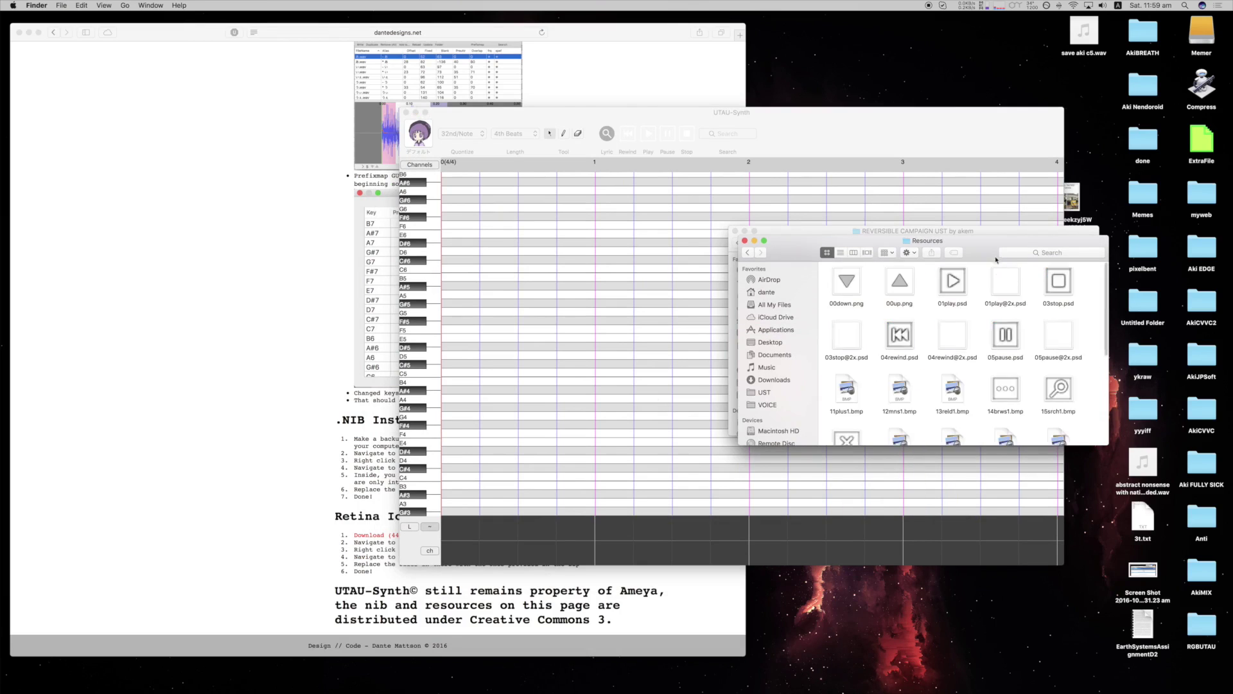
Open the Japanese.lproj folder inside Resources.
{"action": "left_click_drag", "start_coordinate": [995, 257], "coordinate": [803, 301]}
{"action": "scroll", "coordinate": [771, 341], "scroll_direction": "down", "scroll_amount": 5}
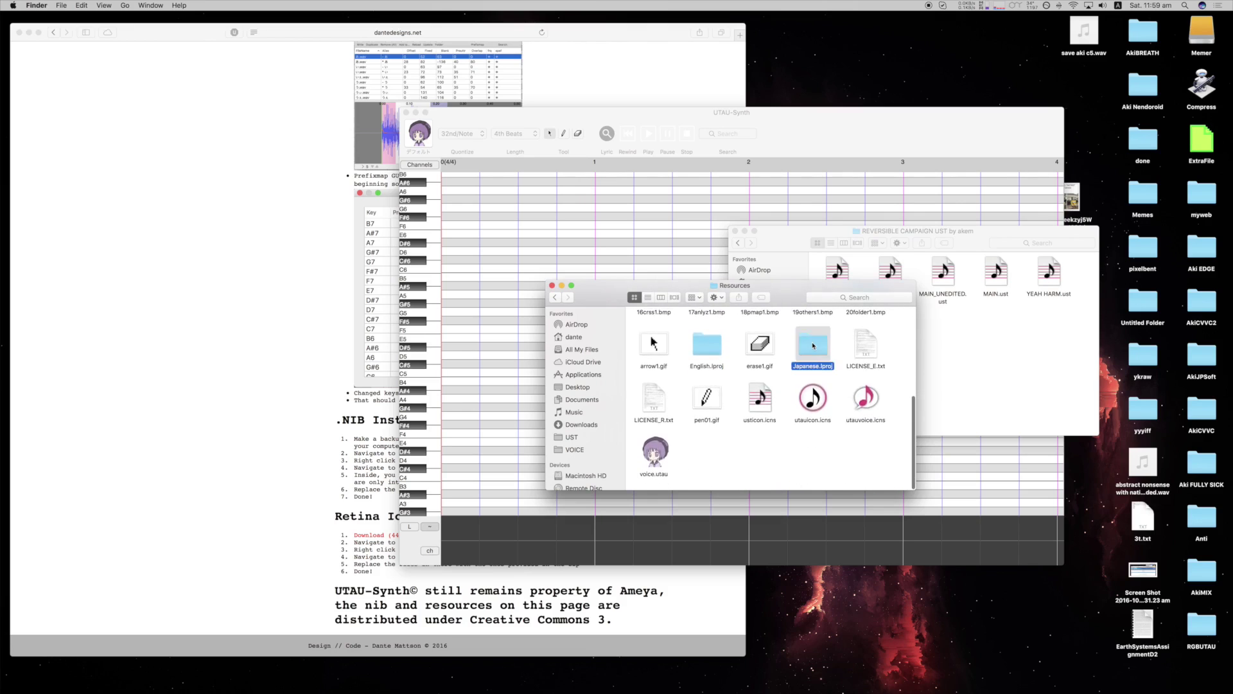
{"action": "double_click", "coordinate": [812, 340]}
{"action": "left_click_drag", "start_coordinate": [610, 302], "coordinate": [667, 303]}
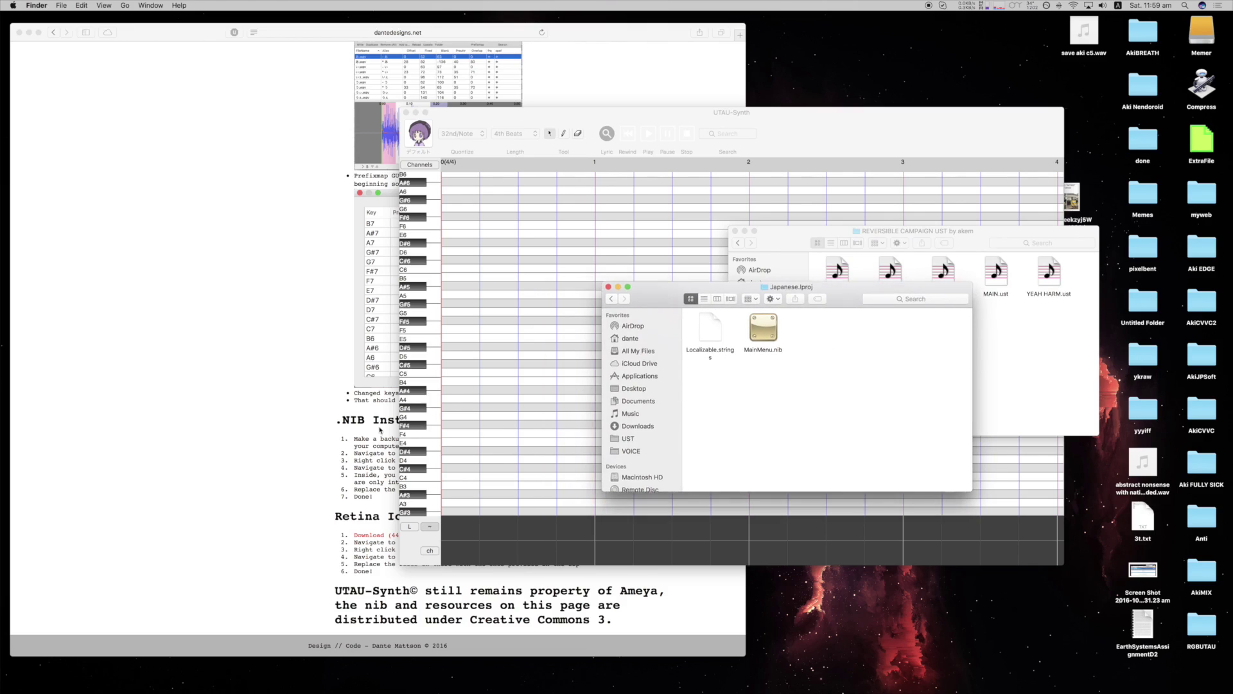
Check the folder path in the .NIB installation instructions and open English.lproj inside Resources.
{"action": "left_click", "coordinate": [422, 453]}
{"action": "left_click_drag", "start_coordinate": [462, 468], "coordinate": [528, 469]}
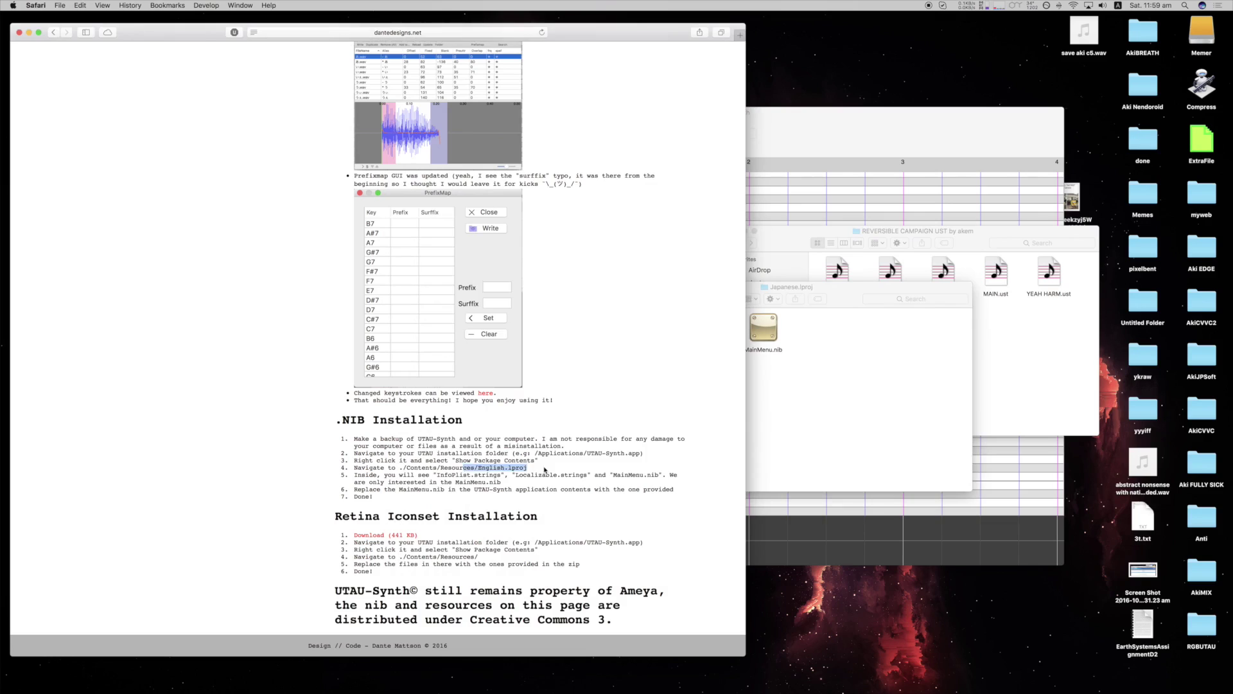
{"action": "left_click", "coordinate": [545, 471]}
{"action": "left_click", "coordinate": [801, 384]}
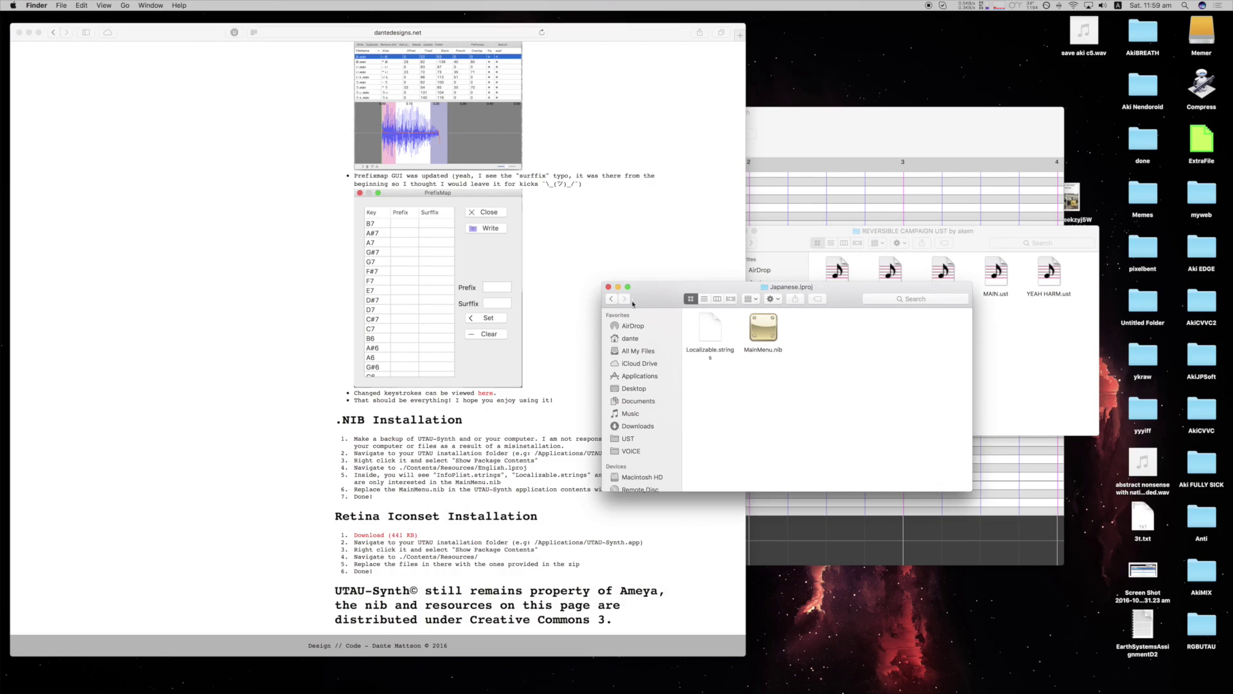
{"action": "left_click", "coordinate": [610, 299]}
{"action": "double_click", "coordinate": [774, 344]}
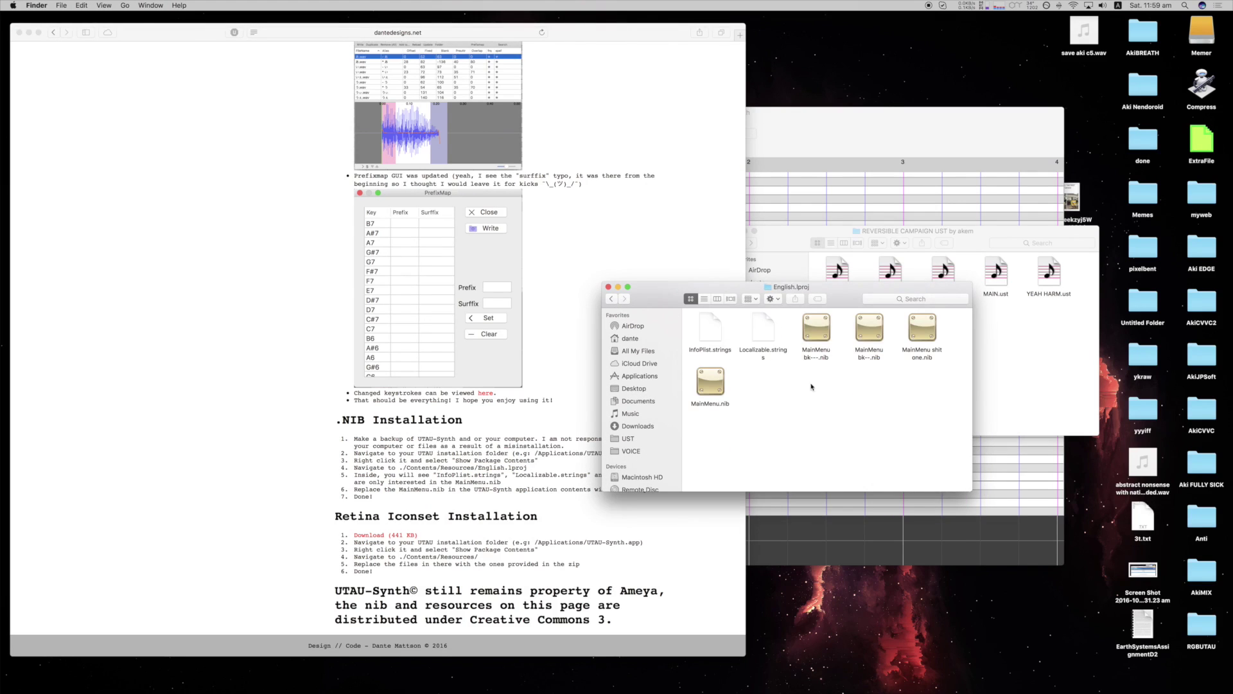
Point out the backup nib files and MainMenu.nib in English.lproj, and close that folder window.
{"action": "right_click", "coordinate": [944, 341]}
{"action": "left_click", "coordinate": [875, 340]}
{"action": "left_click_drag", "start_coordinate": [957, 325], "coordinate": [819, 342]}
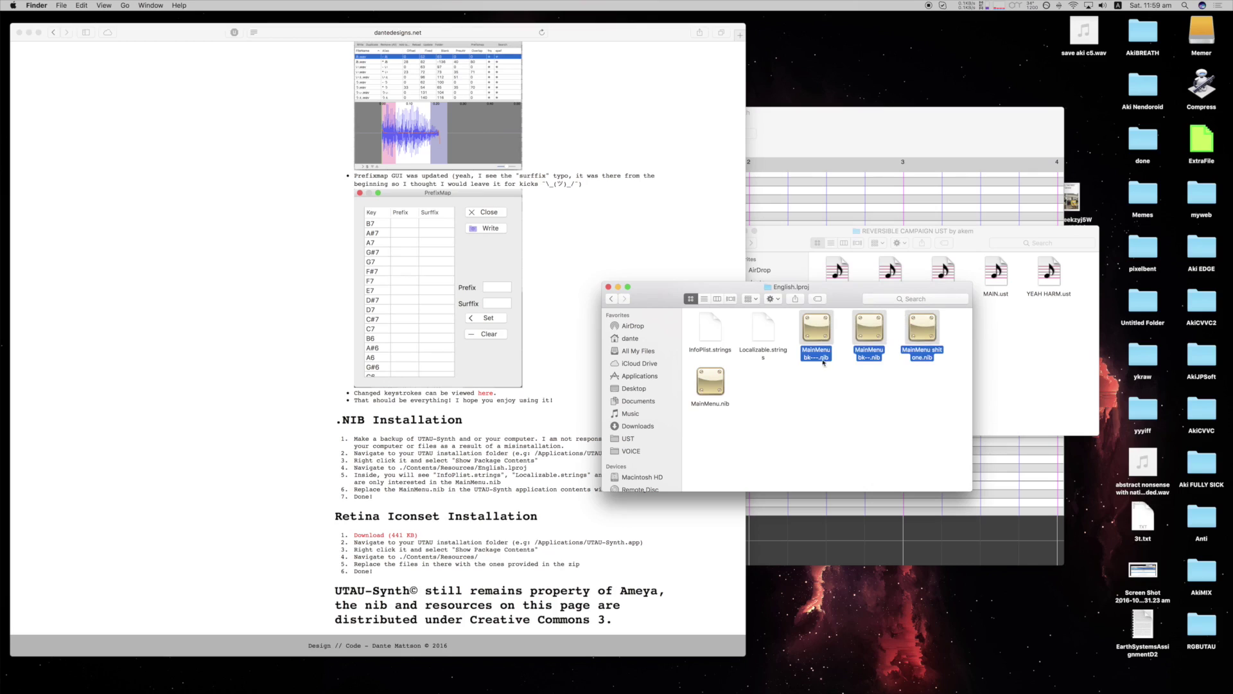
{"action": "left_click", "coordinate": [835, 384]}
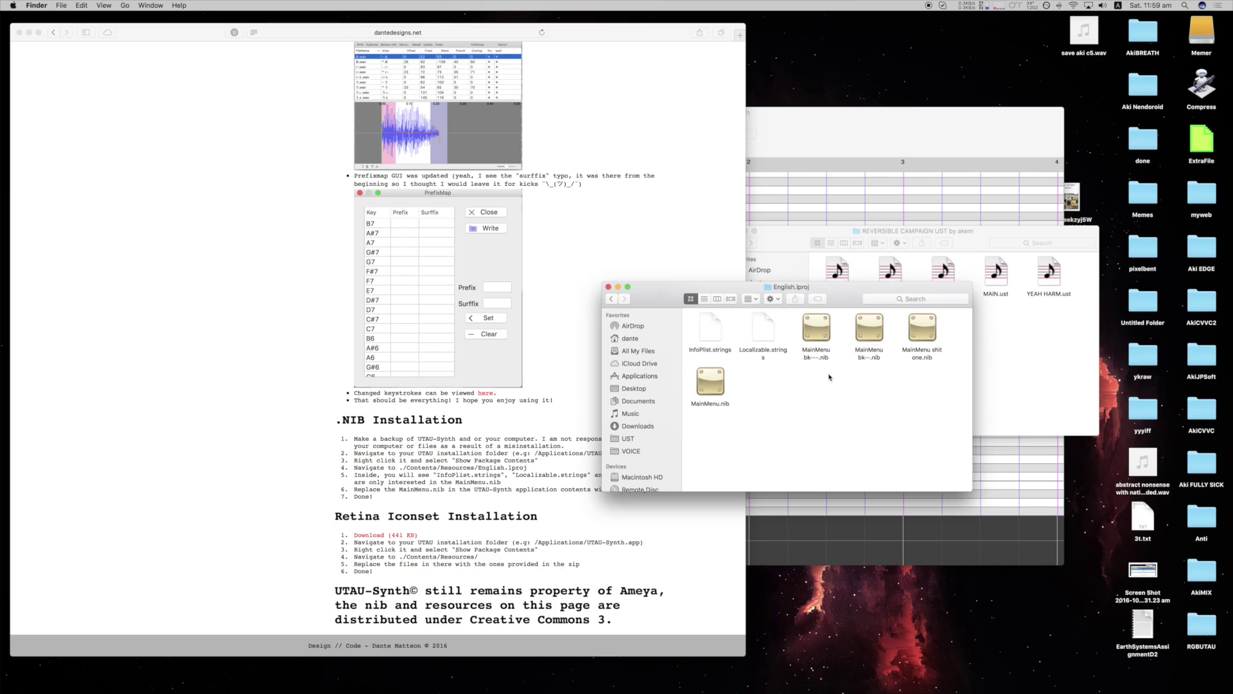
{"action": "left_click_drag", "start_coordinate": [803, 385], "coordinate": [709, 397]}
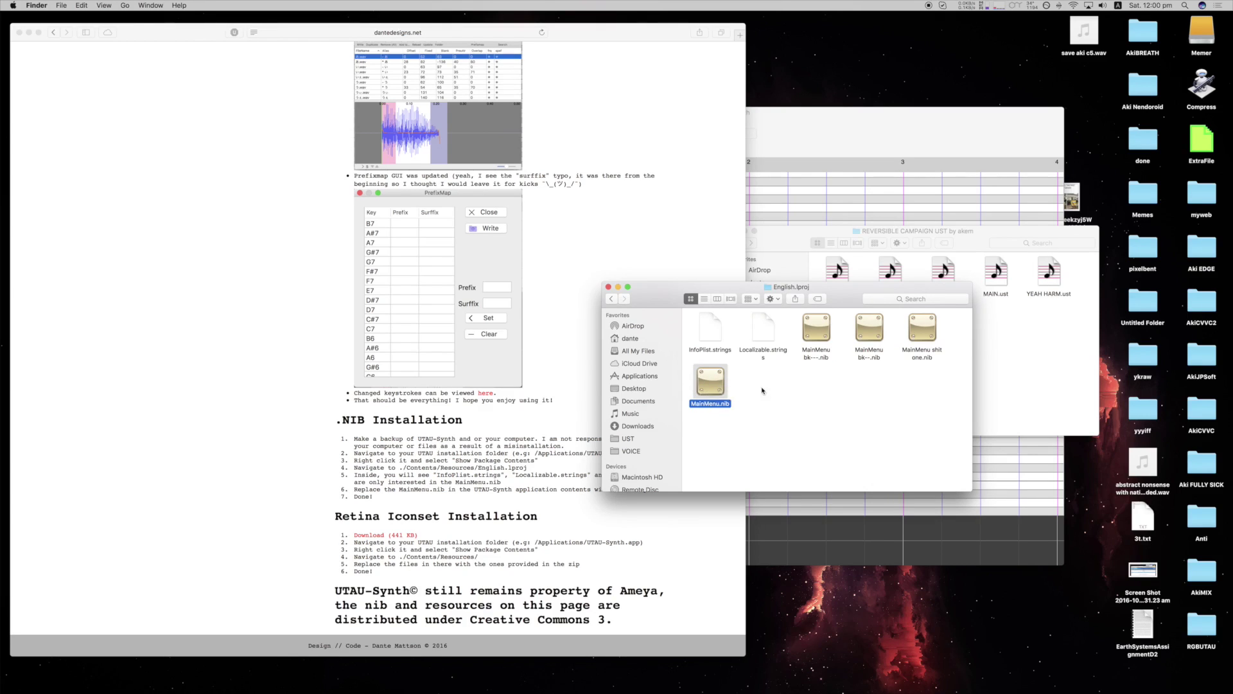
{"action": "left_click", "coordinate": [762, 390]}
{"action": "left_click", "coordinate": [609, 288]}
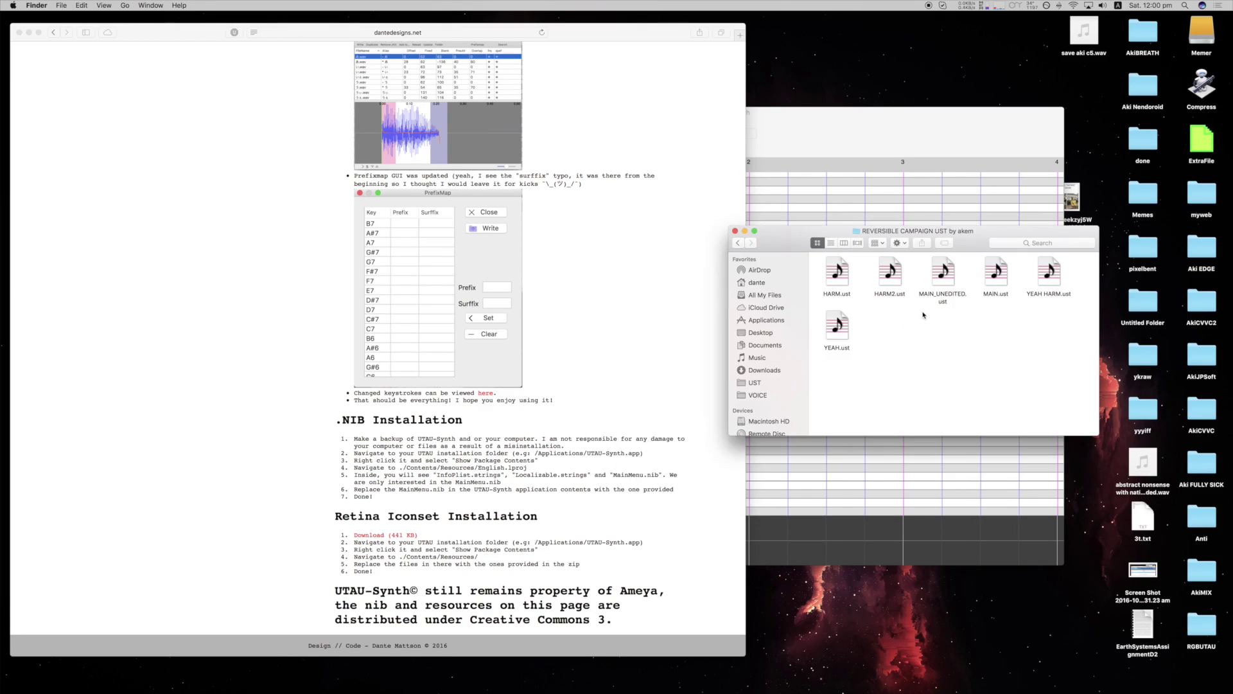
Look through the replacement kit web page again, from the installation instructions up to the download section.
{"action": "left_click", "coordinate": [829, 183]}
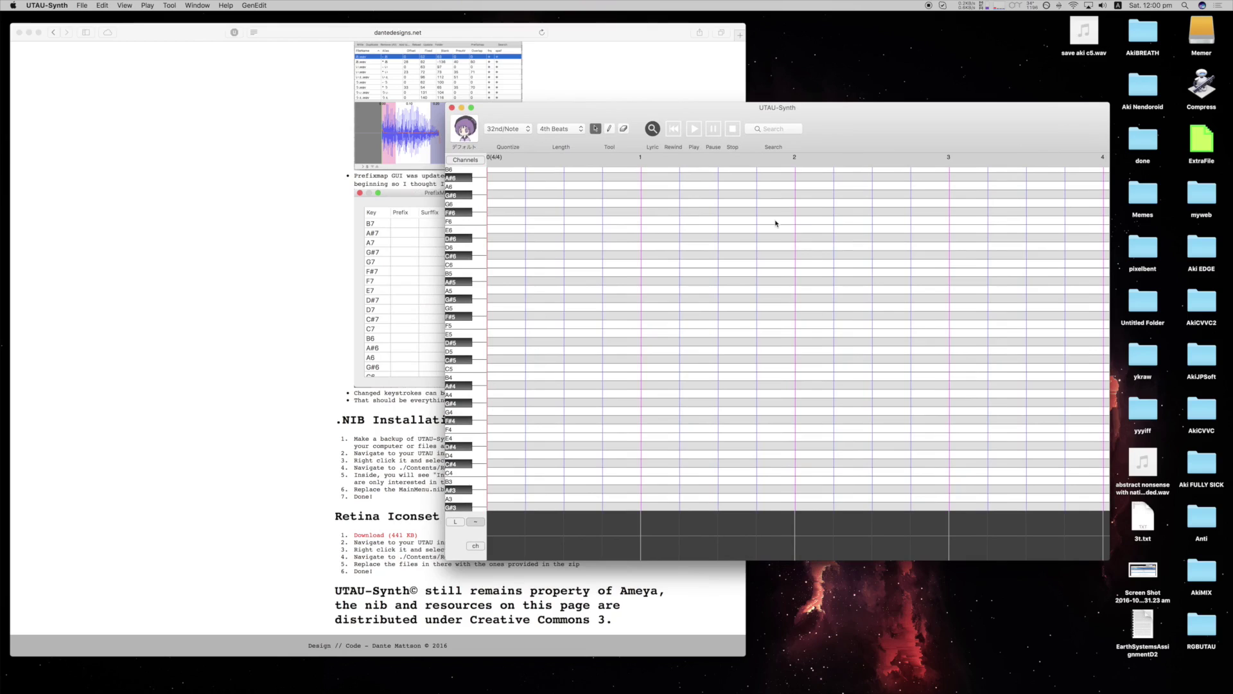
{"action": "scroll", "coordinate": [680, 212], "scroll_direction": "right", "scroll_amount": 1}
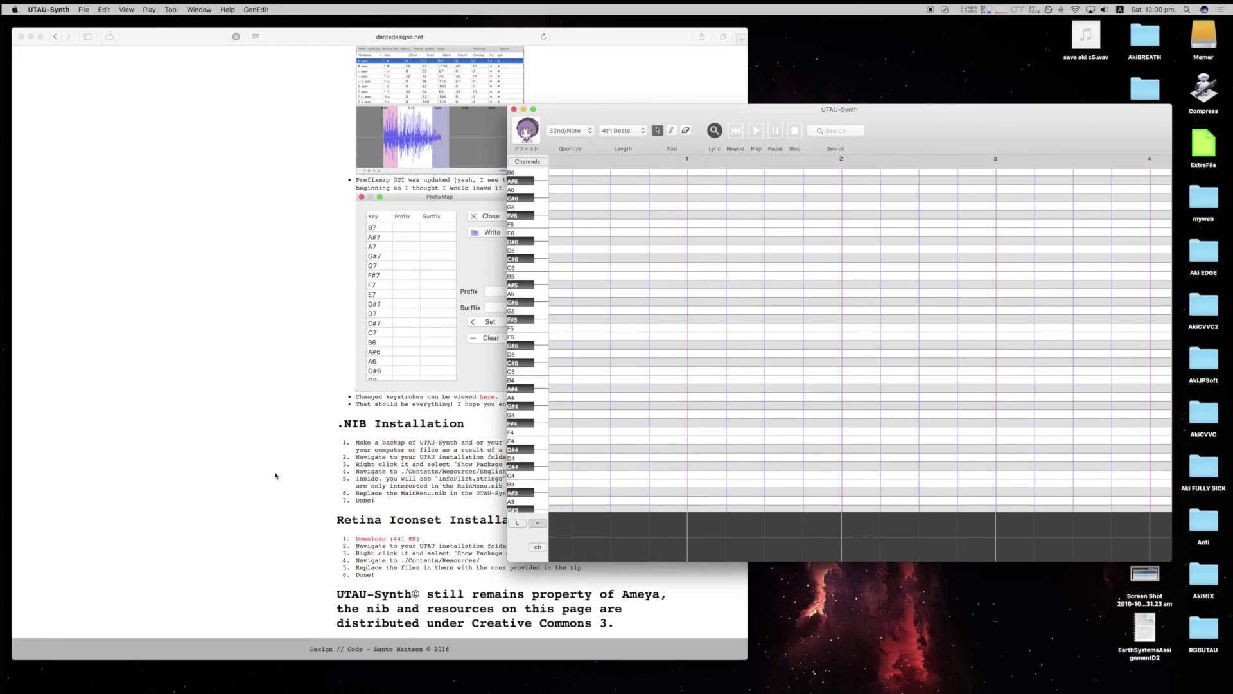
{"action": "left_click", "coordinate": [275, 476]}
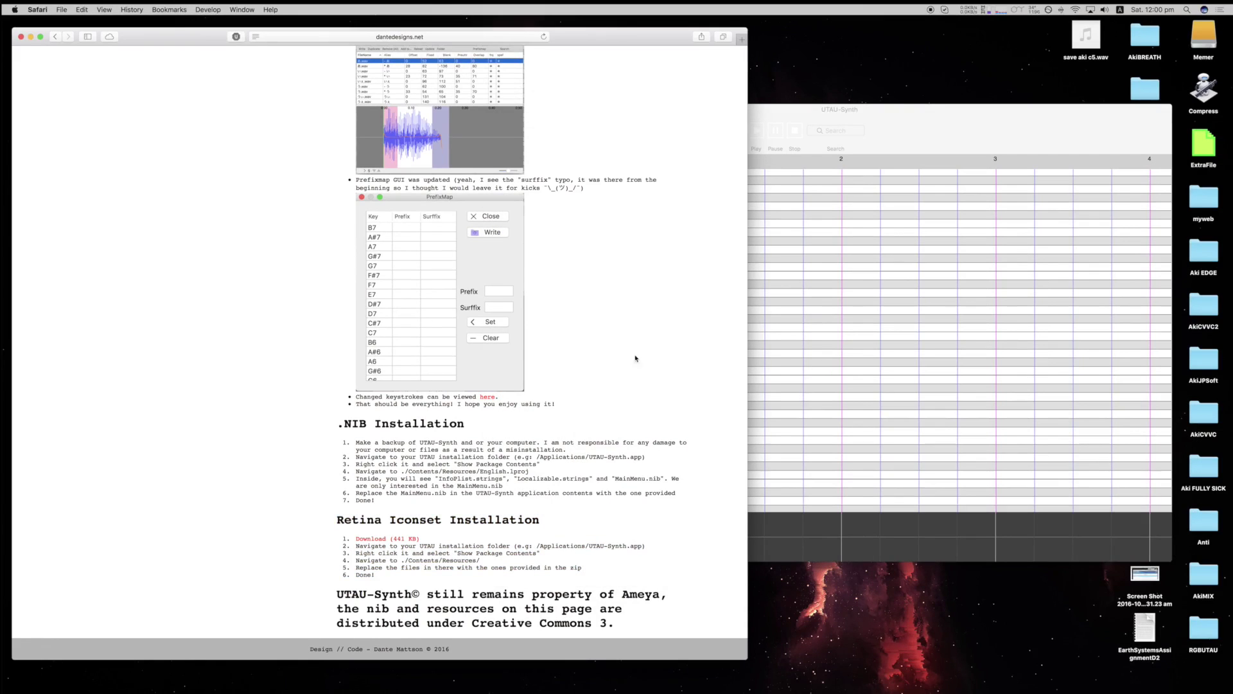
{"action": "scroll", "coordinate": [621, 302], "scroll_direction": "up", "scroll_amount": 15}
{"action": "scroll", "coordinate": [610, 352], "scroll_direction": "down", "scroll_amount": 15}
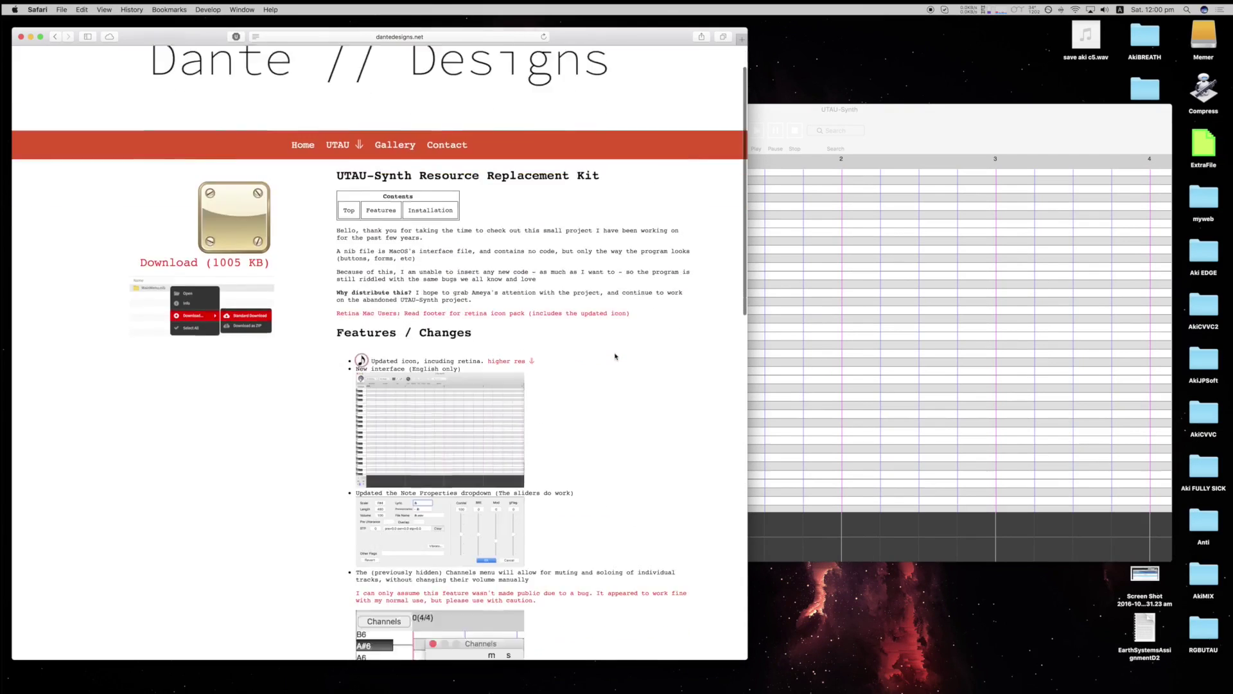
{"action": "scroll", "coordinate": [615, 357], "scroll_direction": "up", "scroll_amount": 15}
Bring UTAU-Synth forward, open the Channels panel and place it beside the piano roll window.
{"action": "left_click", "coordinate": [818, 256]}
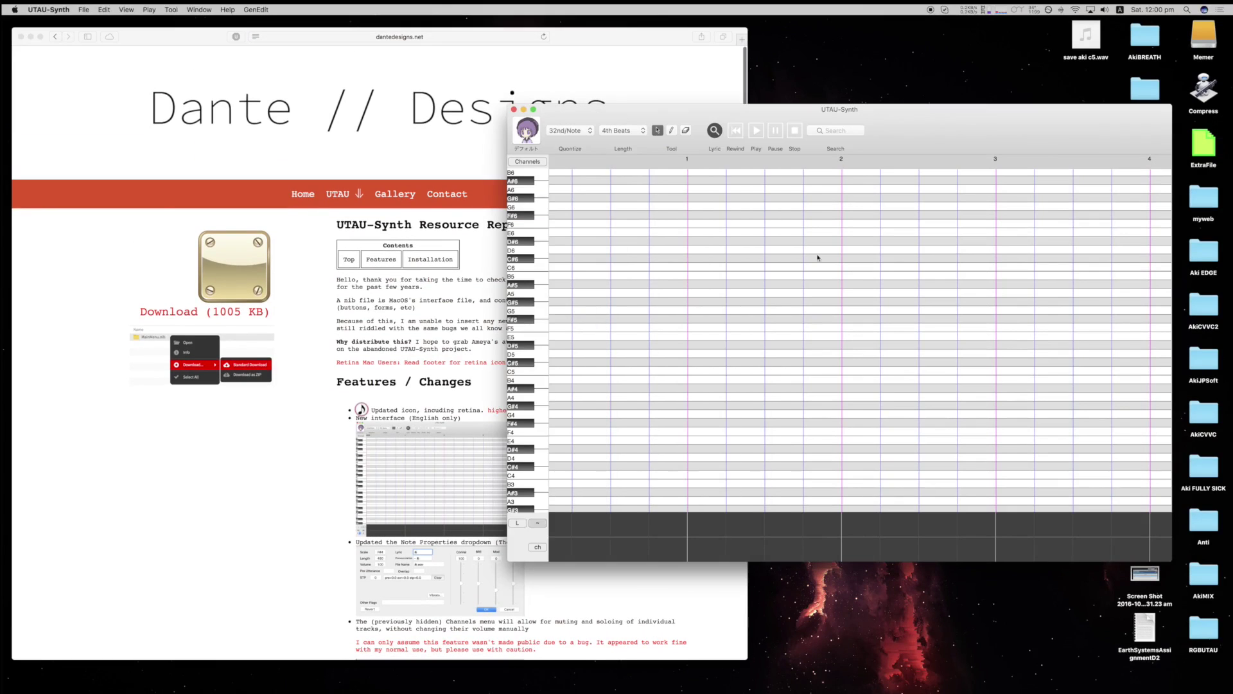
{"action": "left_click_drag", "start_coordinate": [855, 117], "coordinate": [872, 116]}
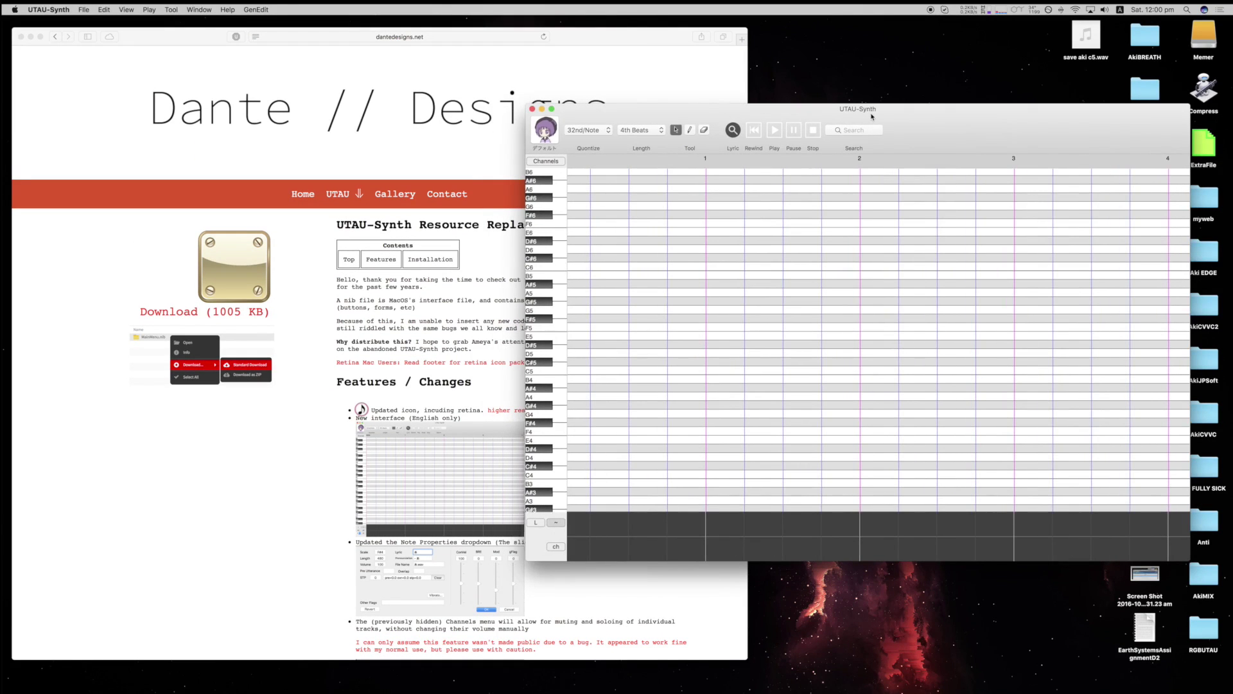
{"action": "left_click_drag", "start_coordinate": [738, 119], "coordinate": [671, 95]}
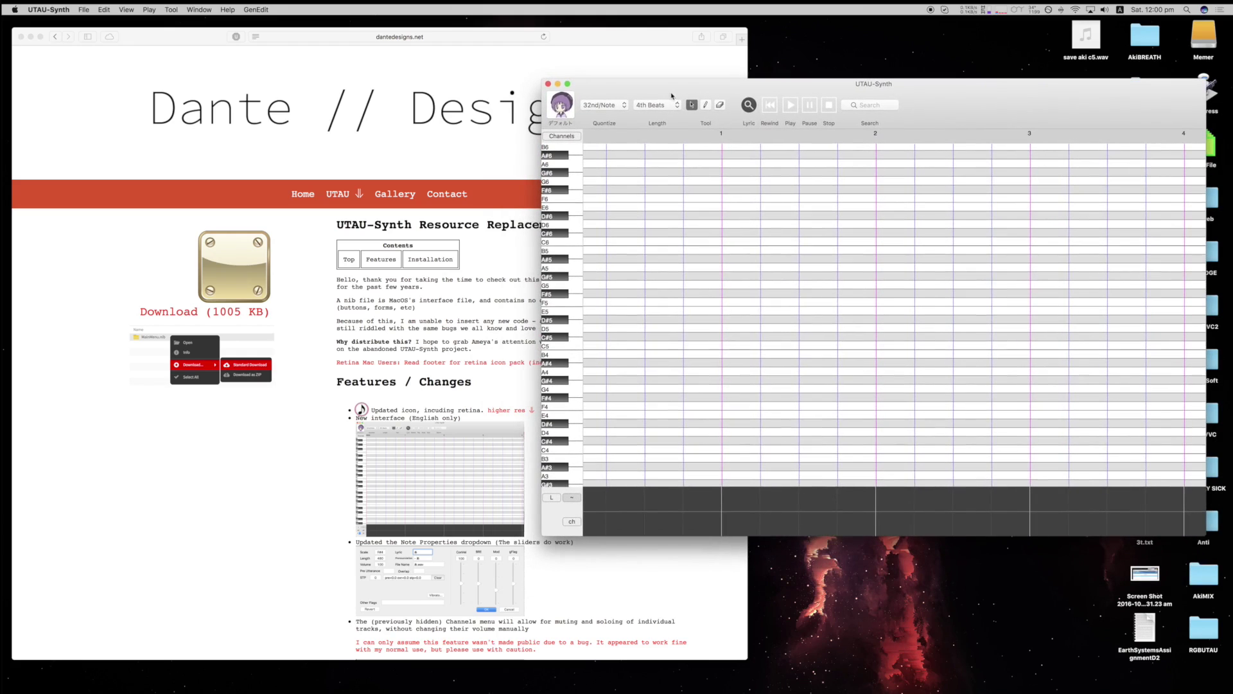
{"action": "left_click", "coordinate": [574, 136]}
{"action": "mouse_move", "coordinate": [94, 543]}
{"action": "left_mouse_down"}
{"action": "mouse_move", "coordinate": [447, 212]}
{"action": "mouse_move", "coordinate": [511, 168]}
{"action": "mouse_move", "coordinate": [635, 155]}
{"action": "mouse_move", "coordinate": [437, 193]}
{"action": "left_mouse_up"}
Activate the pencil tool, and show the channel controls below the piano keys with channel 0 chosen.
{"action": "left_click", "coordinate": [705, 106]}
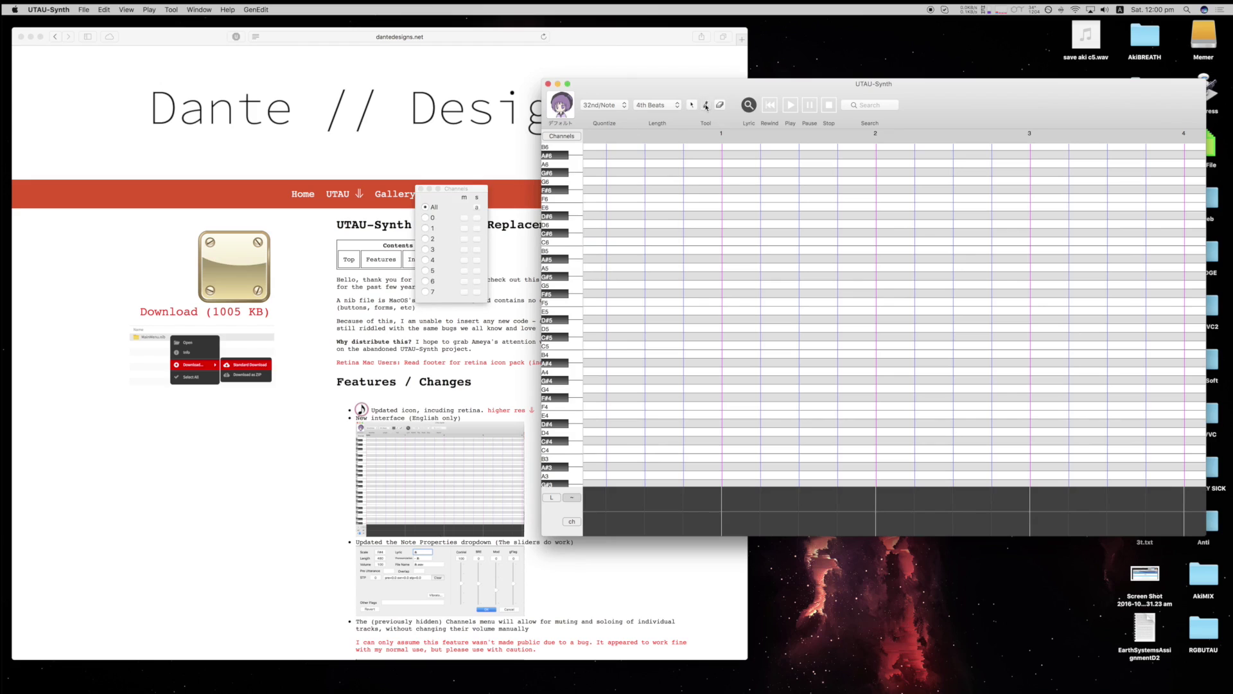
{"action": "scroll", "coordinate": [616, 279], "scroll_direction": "down", "scroll_amount": 5}
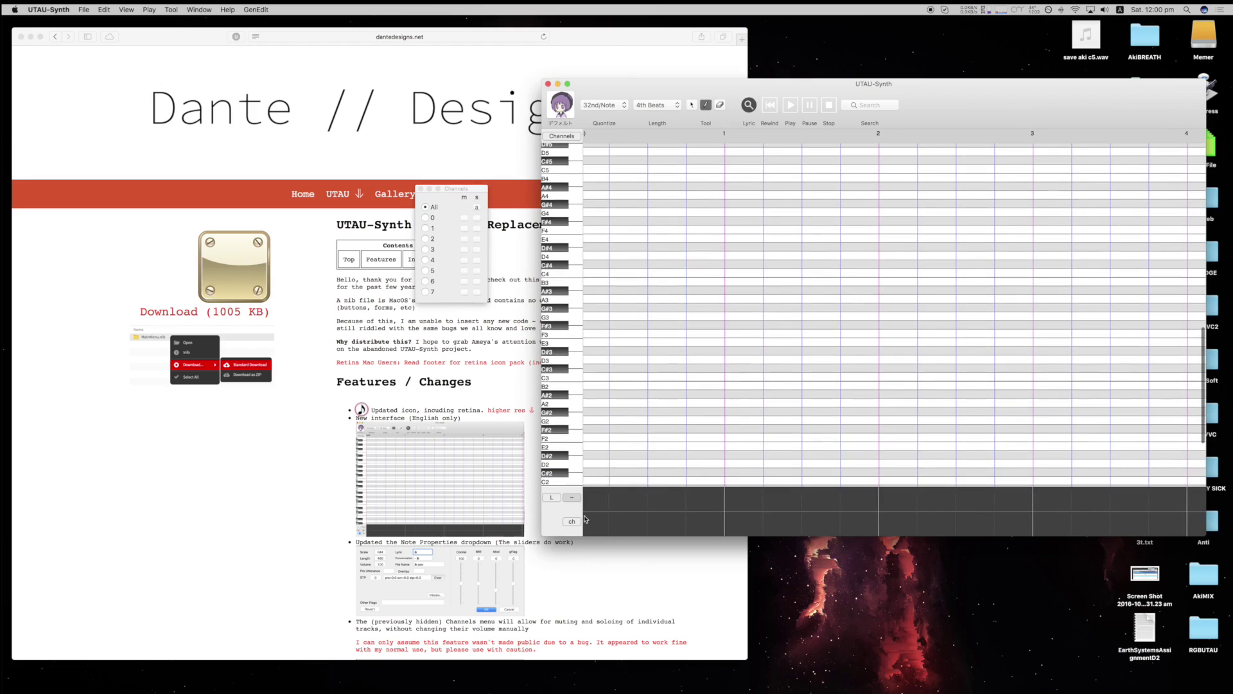
{"action": "left_click", "coordinate": [572, 521]}
{"action": "left_click", "coordinate": [549, 521]}
{"action": "left_click", "coordinate": [551, 531]}
{"action": "left_click", "coordinate": [553, 521]}
{"action": "left_click", "coordinate": [553, 521]}
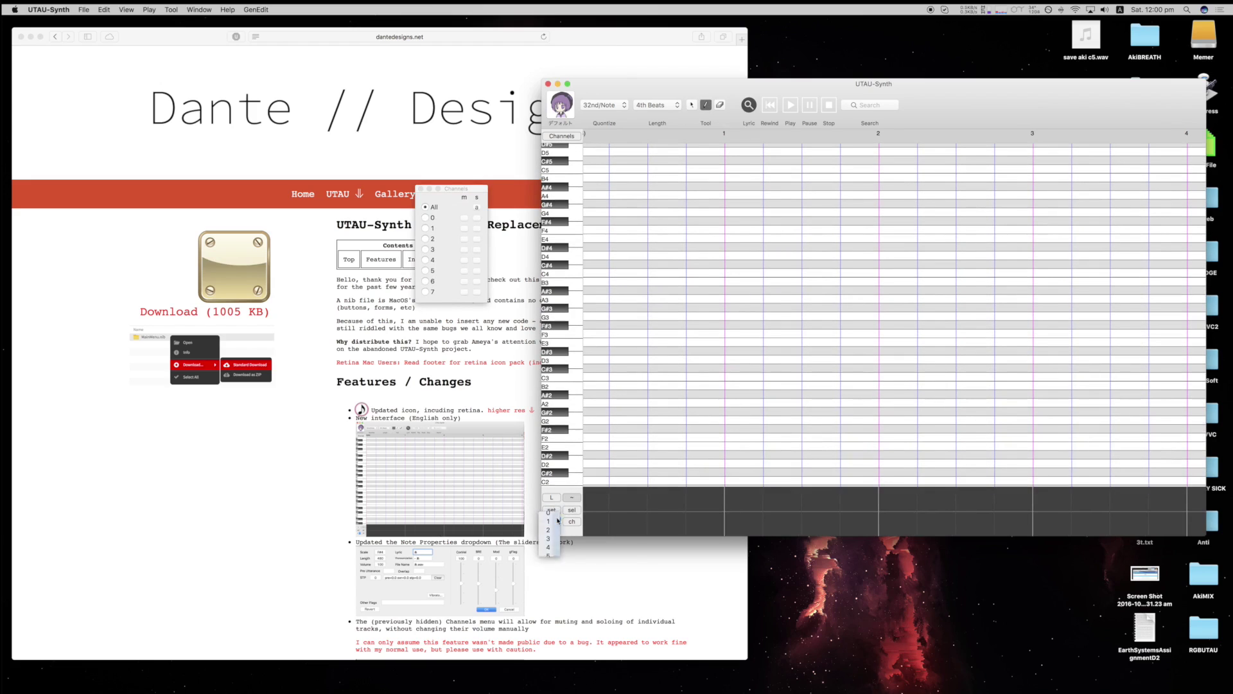
{"action": "left_click", "coordinate": [552, 520]}
{"action": "left_click", "coordinate": [549, 513]}
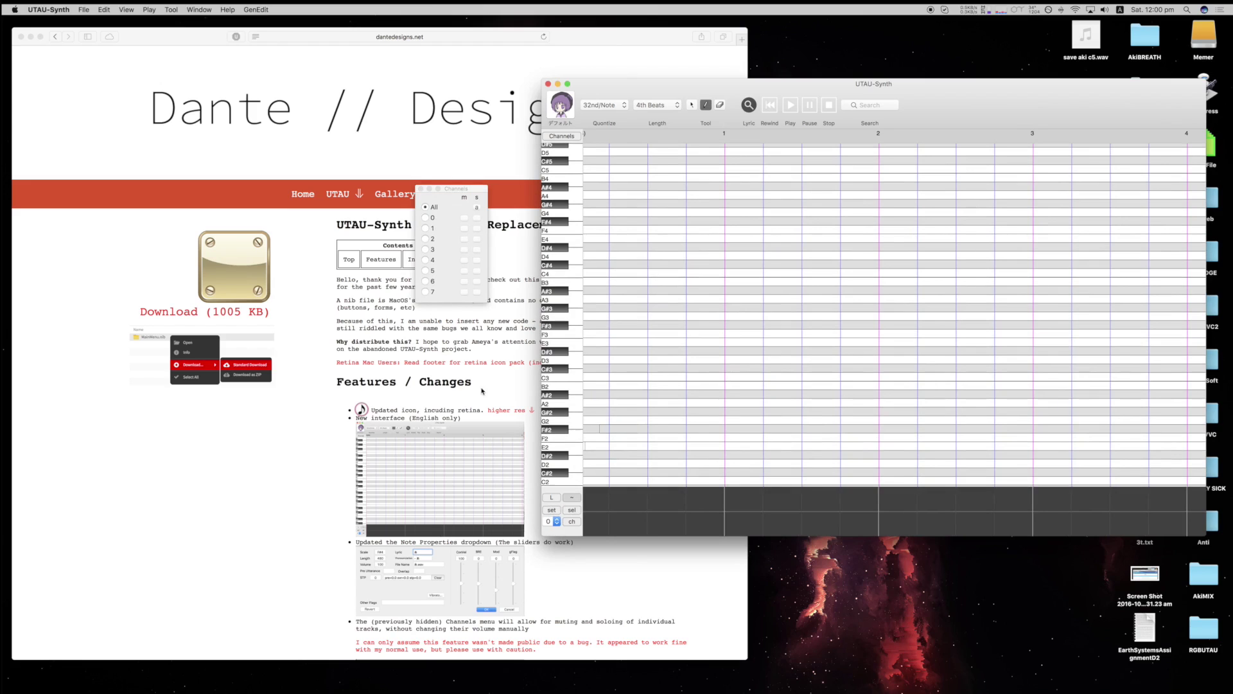
Draw three consecutive 4th-beat notes at D3, F3 and E3, starting one beat before measure 1.
{"action": "mouse_move", "coordinate": [681, 691]}
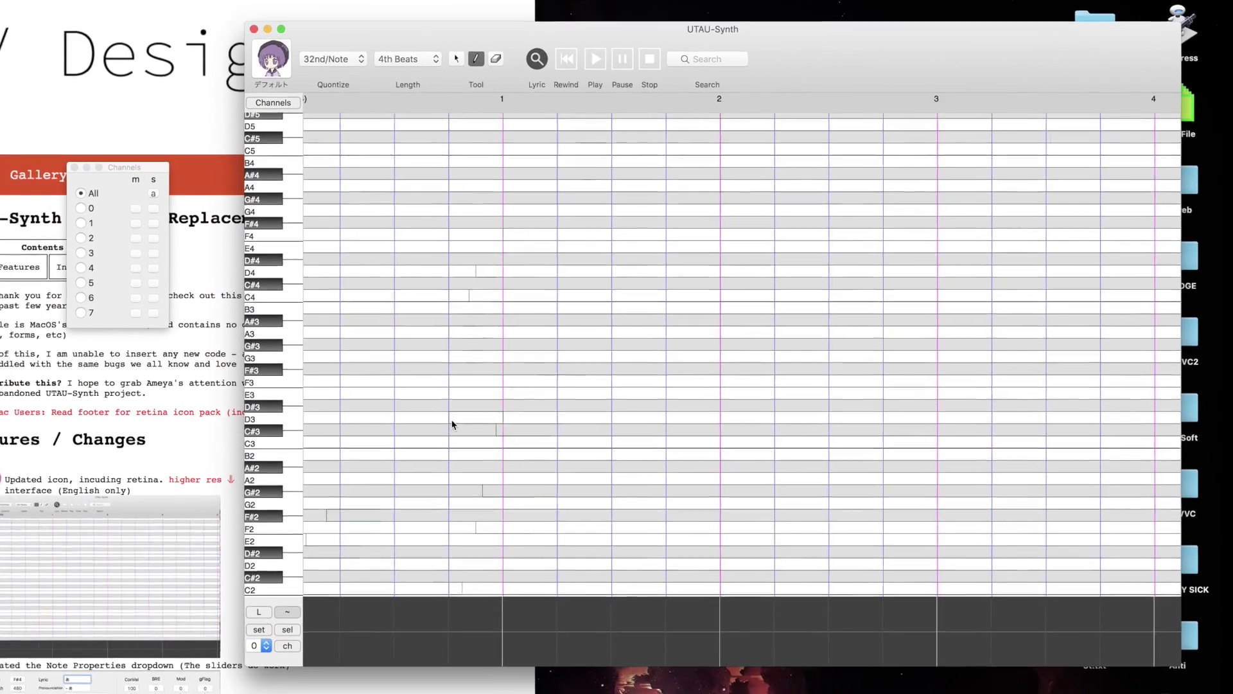
{"action": "left_click", "coordinate": [452, 418]}
{"action": "left_click", "coordinate": [521, 382]}
{"action": "left_click", "coordinate": [561, 395]}
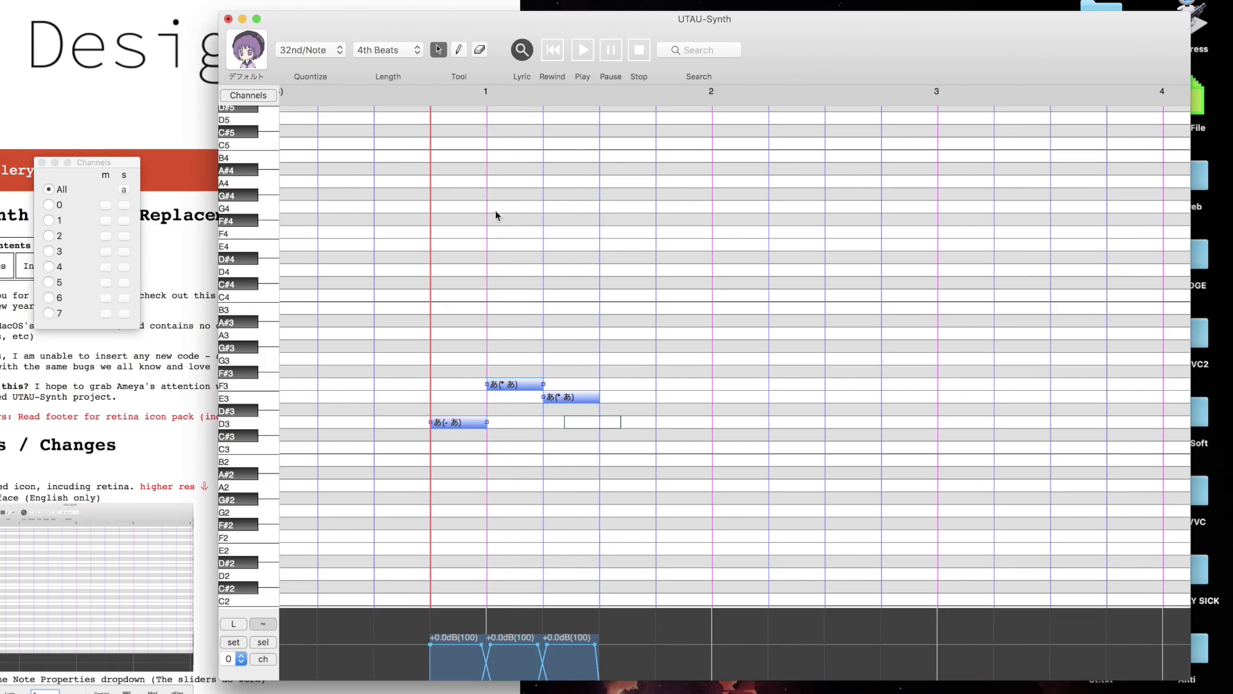
Select the three drawn notes and choose channel 1 in the channel selector.
{"action": "left_click_drag", "start_coordinate": [433, 346], "coordinate": [607, 452]}
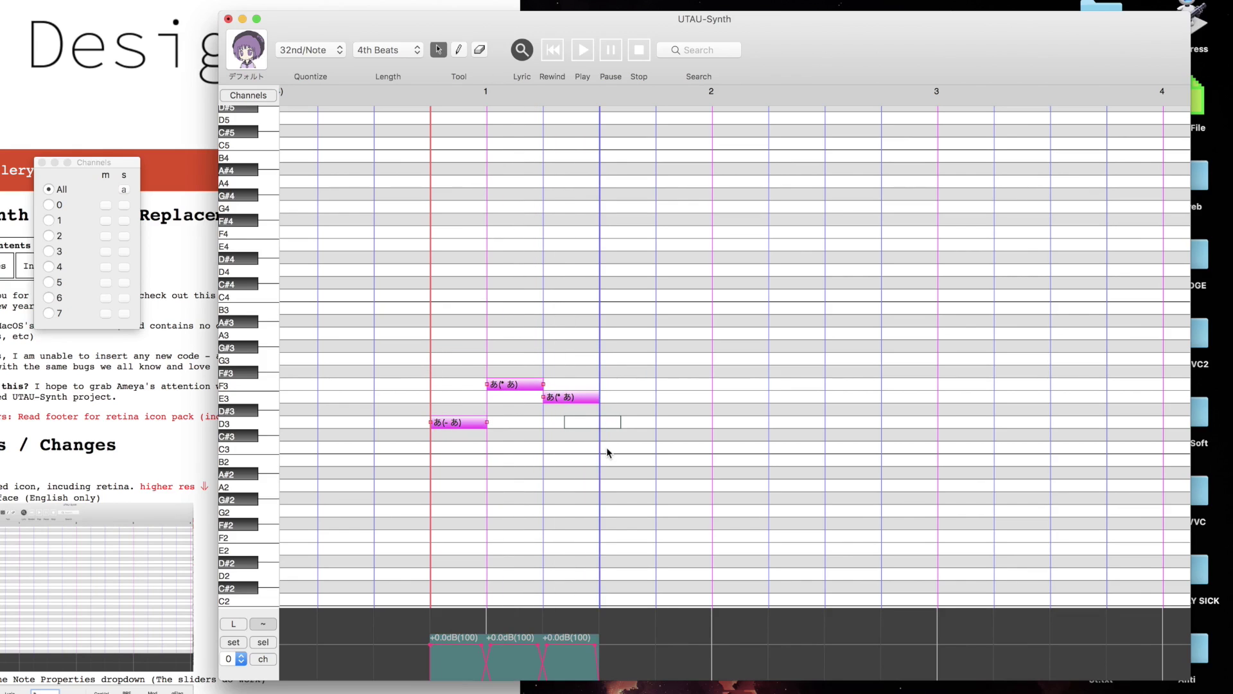
{"action": "left_click", "coordinate": [607, 448]}
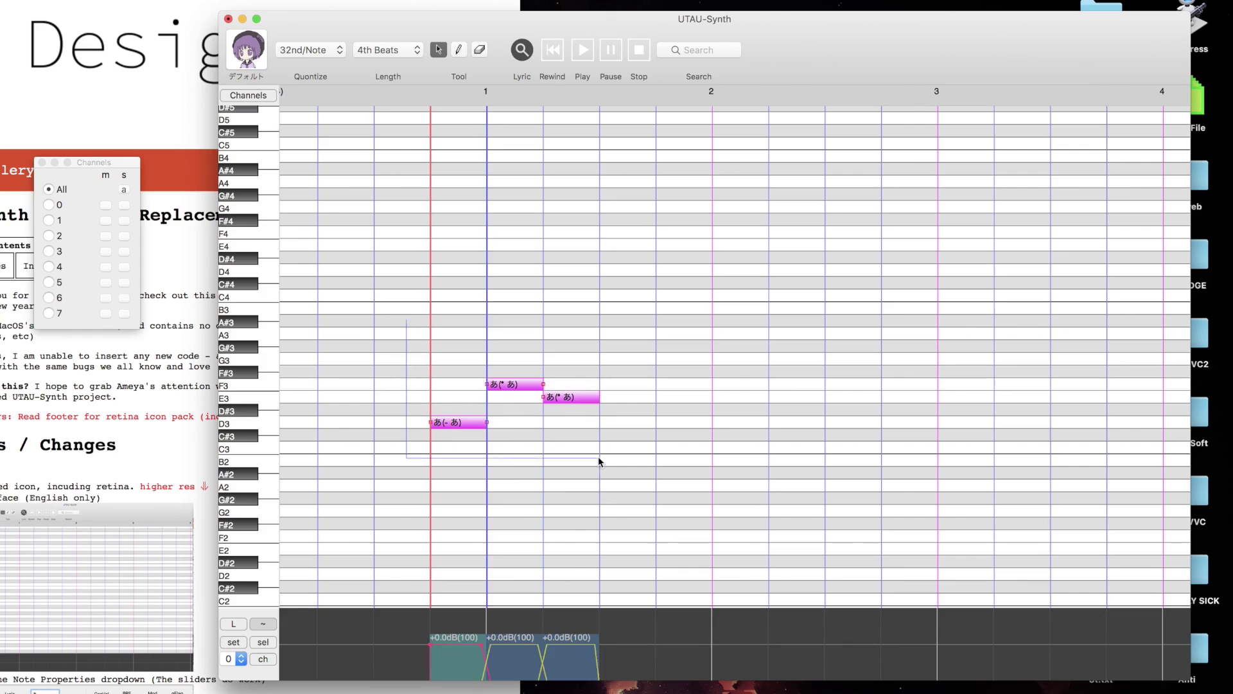
{"action": "left_click", "coordinate": [239, 659]}
{"action": "left_click", "coordinate": [229, 671]}
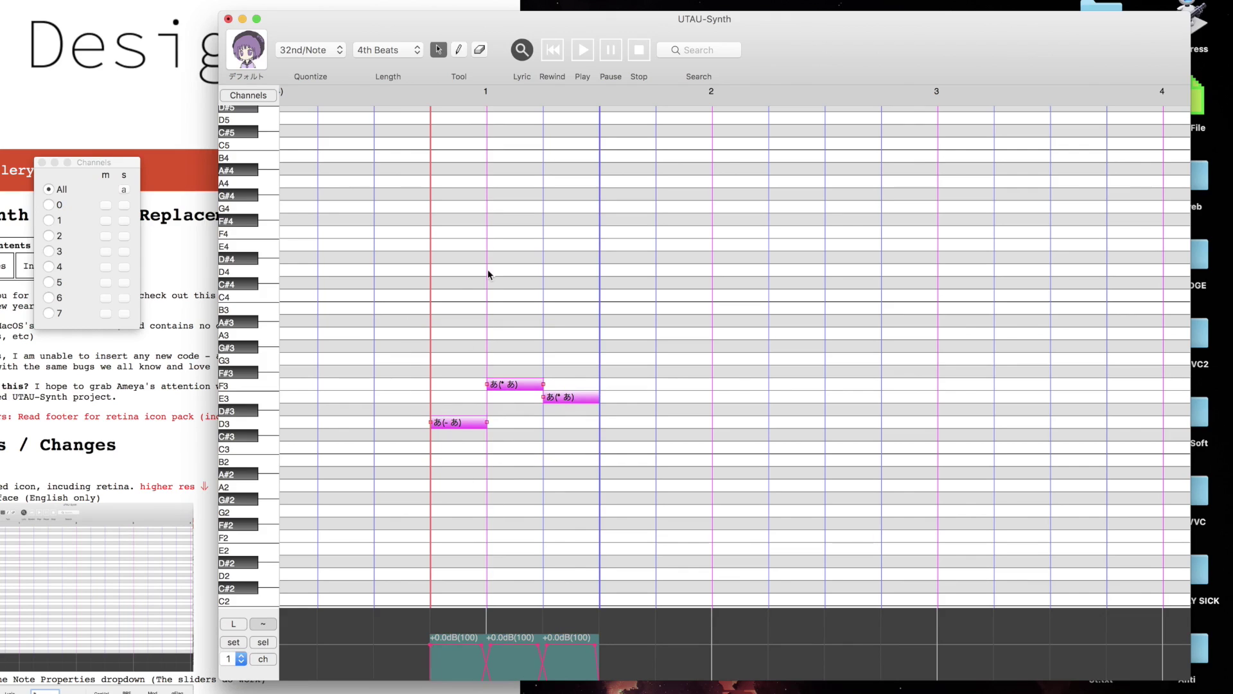
Draw three consecutive 4th-beat notes at G3, A3 and G3 above the existing ones and clear the note selection.
{"action": "left_click", "coordinate": [459, 49]}
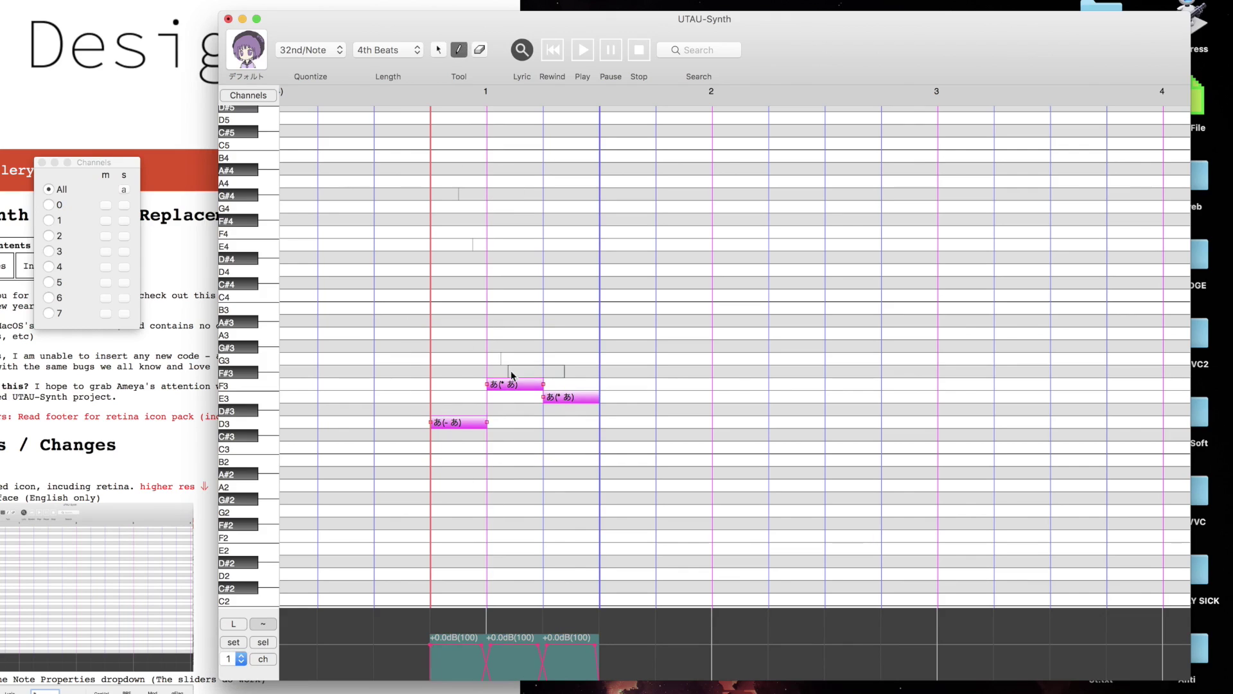
{"action": "left_click", "coordinate": [437, 362]}
{"action": "left_click", "coordinate": [513, 334]}
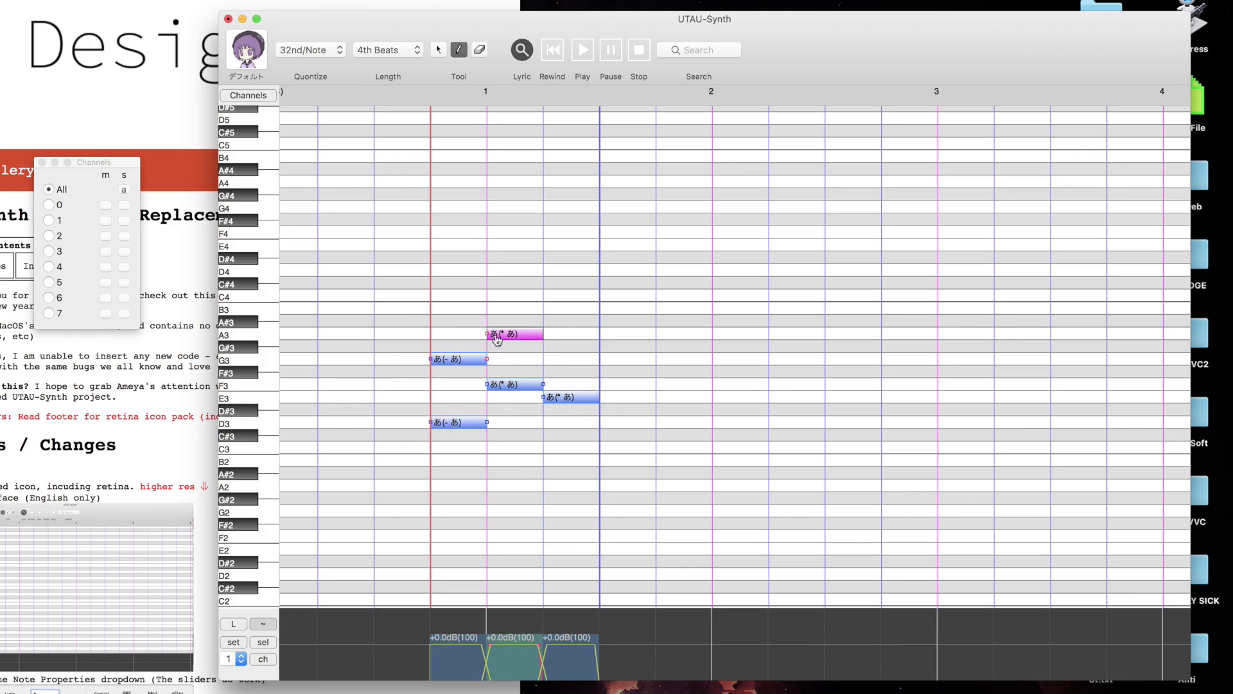
{"action": "left_click", "coordinate": [549, 359]}
{"action": "key", "text": "a"}
{"action": "mouse_move", "coordinate": [626, 473]}
{"action": "left_mouse_down"}
{"action": "mouse_move", "coordinate": [456, 267]}
{"action": "mouse_move", "coordinate": [432, 255]}
{"action": "left_mouse_up"}
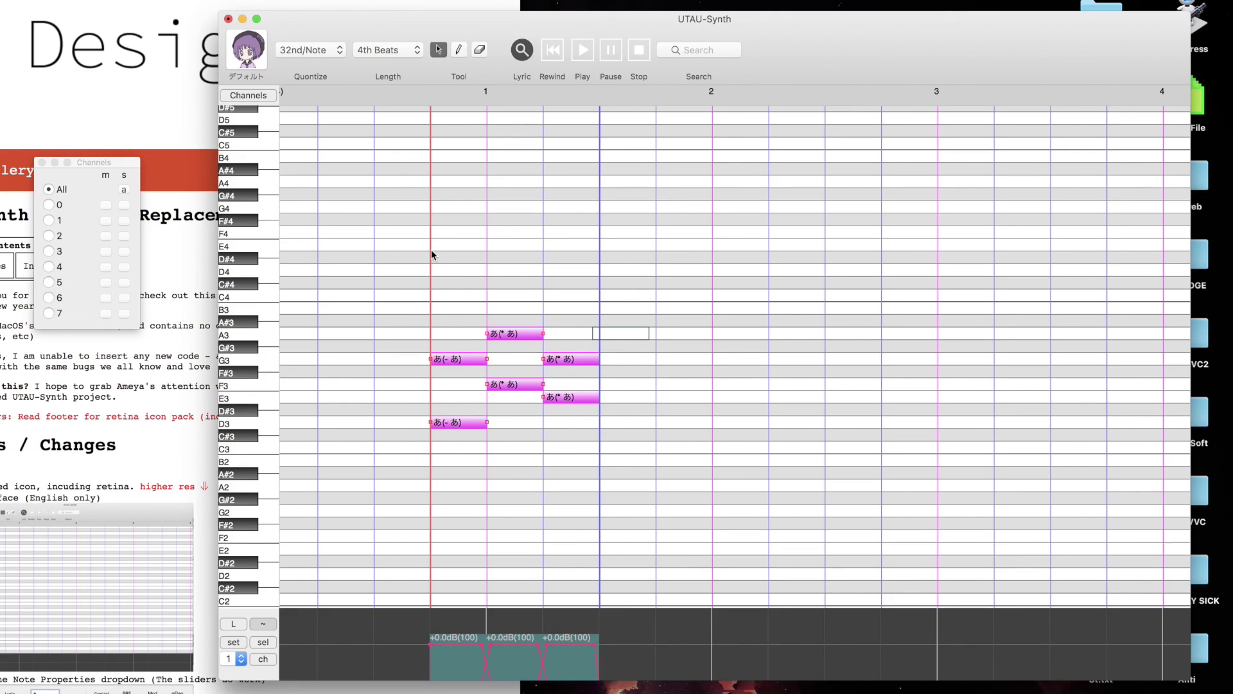
{"action": "key", "text": "space"}
{"action": "left_click", "coordinate": [415, 265]}
In the Channels panel, view channels 0, 1 and 2 one at a time and return to All.
{"action": "left_click", "coordinate": [106, 187]}
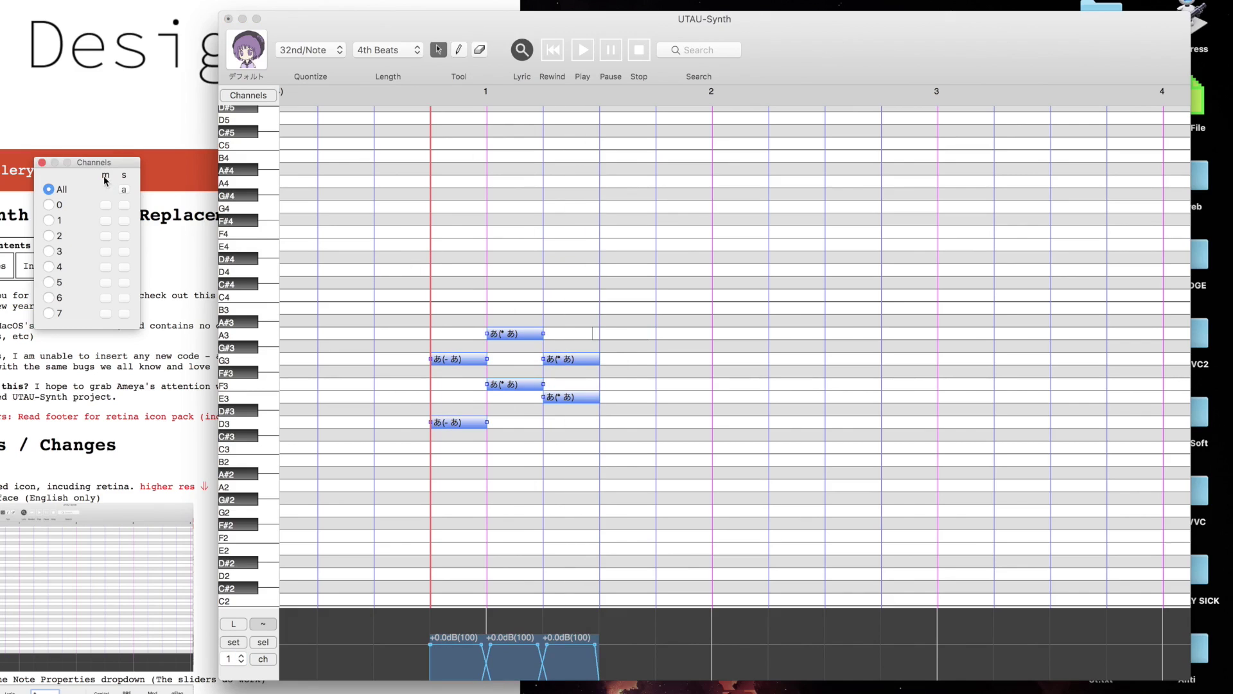
{"action": "left_click", "coordinate": [50, 206]}
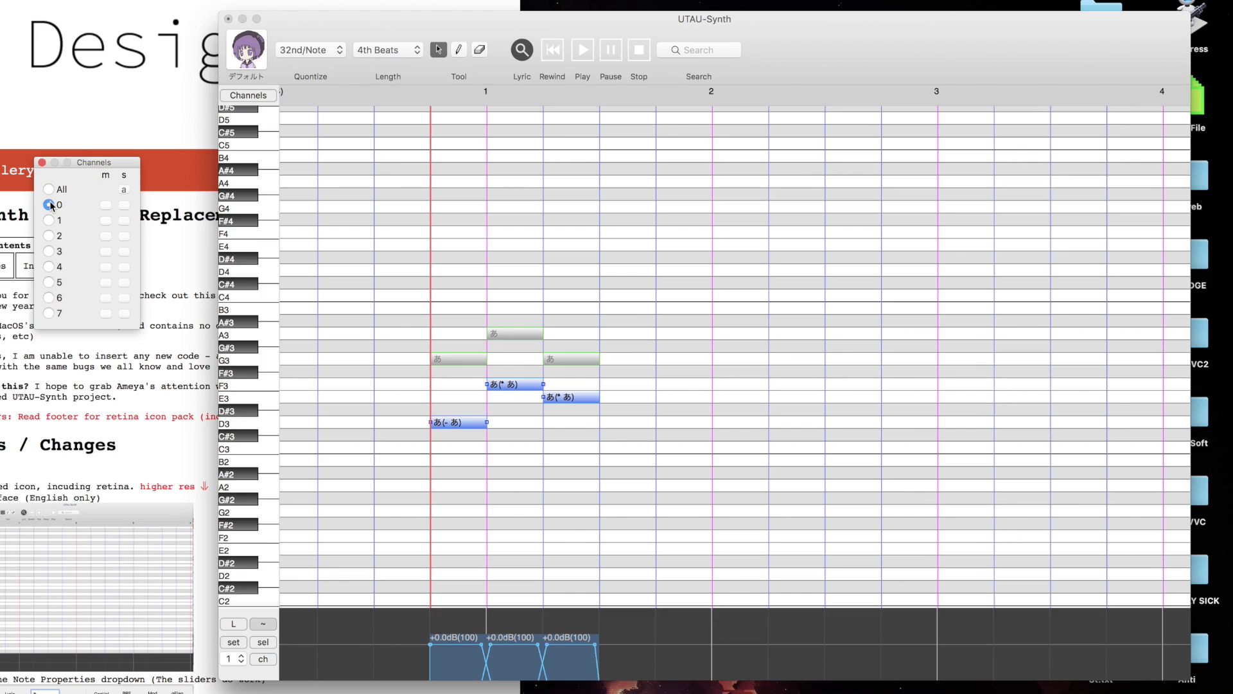
{"action": "left_click", "coordinate": [49, 220]}
{"action": "left_click", "coordinate": [50, 236]}
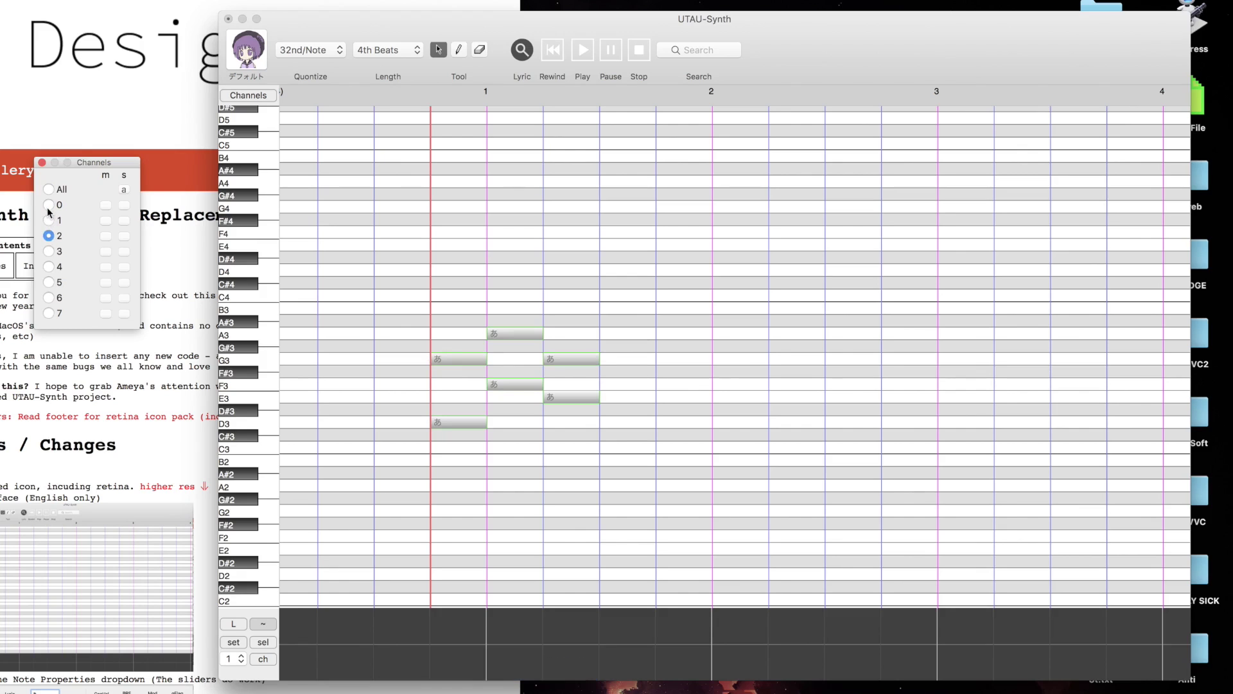
{"action": "left_click", "coordinate": [49, 205]}
{"action": "left_click", "coordinate": [50, 221]}
{"action": "left_click", "coordinate": [50, 236]}
{"action": "left_click", "coordinate": [50, 190]}
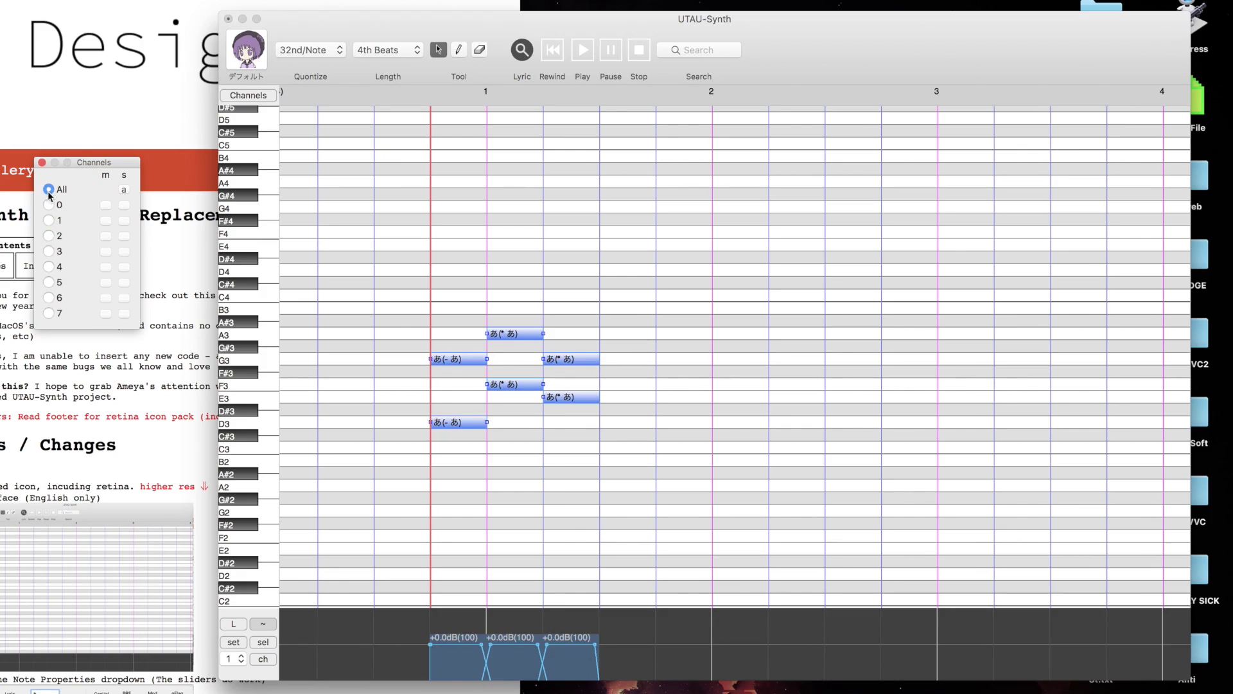
Mute channels 0, 3, 6 and 5 in the Channels panel.
{"action": "left_click", "coordinate": [106, 205]}
{"action": "left_click", "coordinate": [106, 251]}
{"action": "left_click", "coordinate": [105, 298]}
{"action": "left_click", "coordinate": [105, 282]}
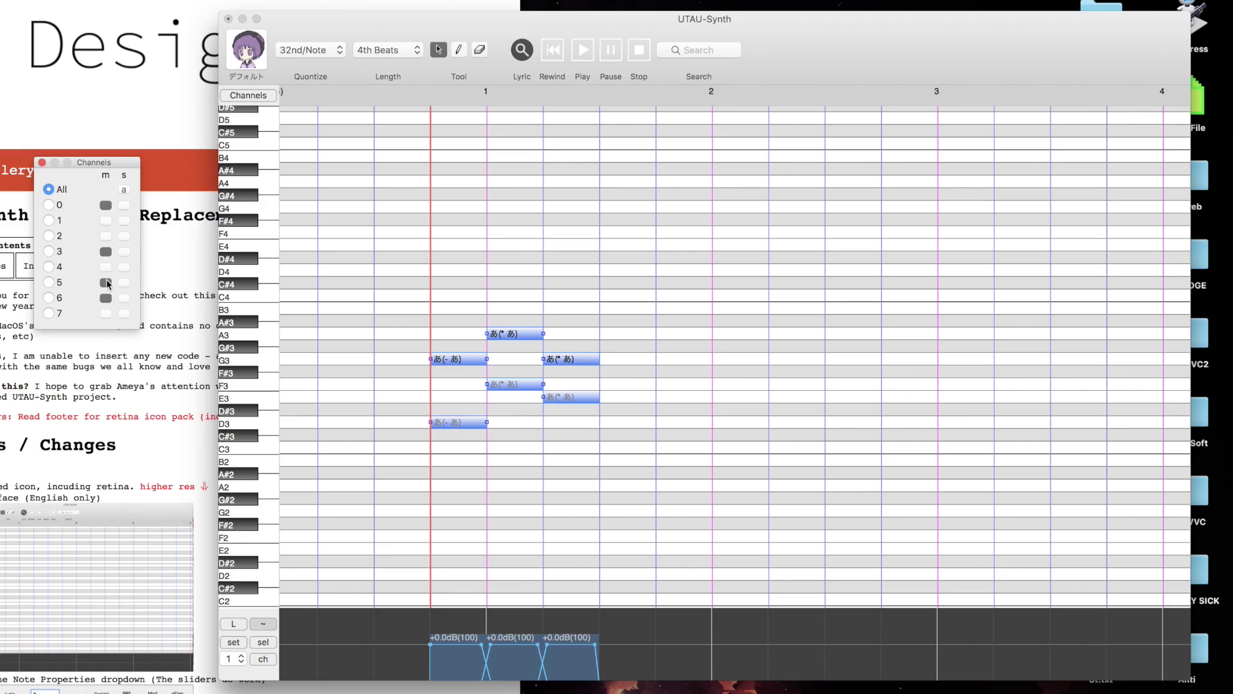
Clear the mute and solo settings of all channels at once and close the Channels panel.
{"action": "left_click", "coordinate": [124, 188]}
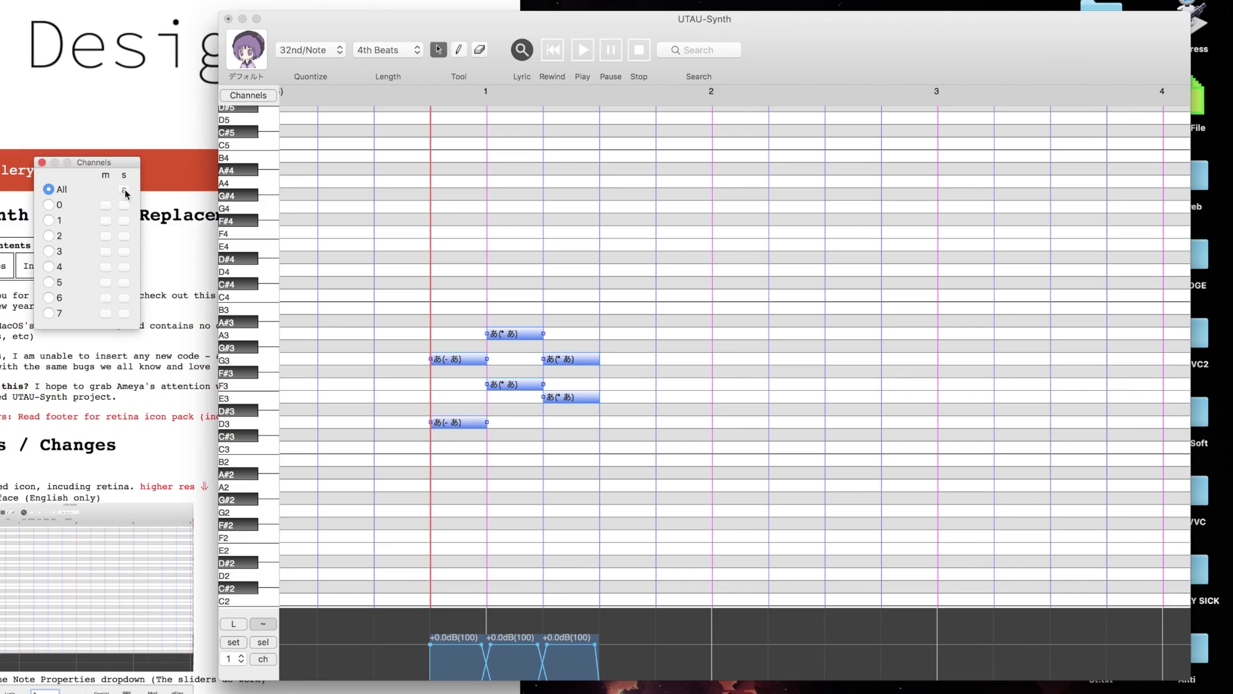
{"action": "left_click", "coordinate": [43, 164]}
Select the first G3 note, open its note properties and reposition the window to bring the whole dialog into view.
{"action": "left_click_drag", "start_coordinate": [383, 253], "coordinate": [620, 473]}
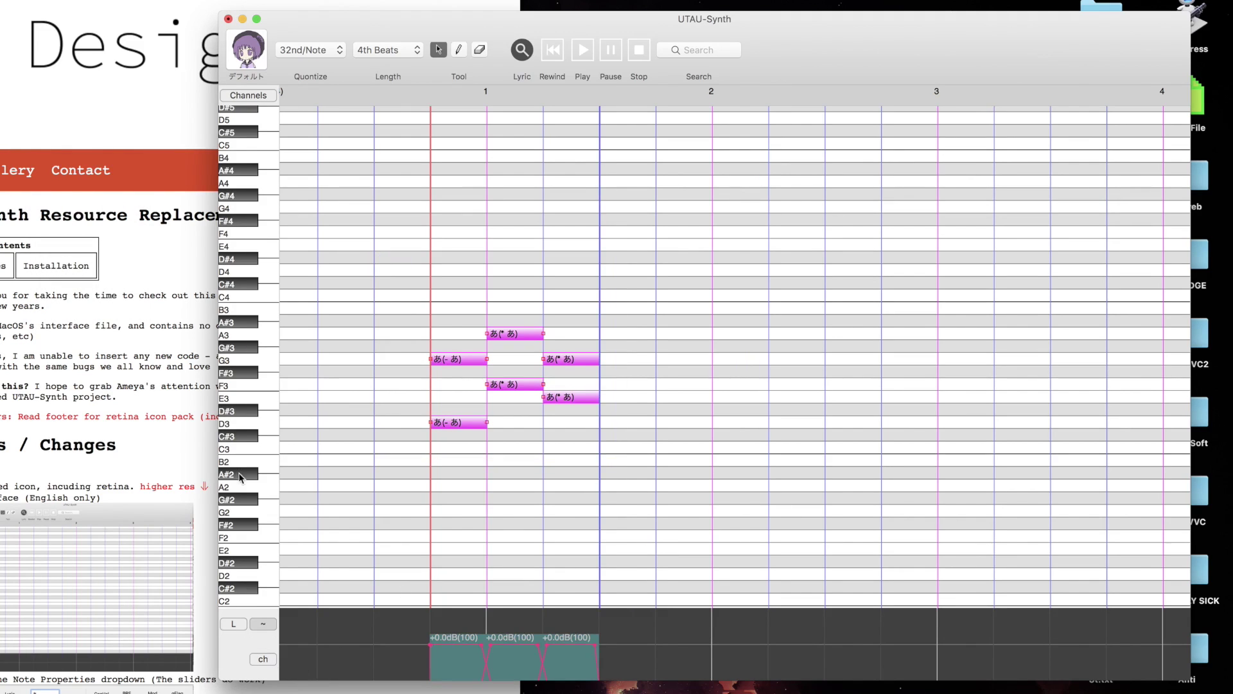
{"action": "left_click", "coordinate": [447, 330]}
{"action": "scroll", "coordinate": [398, 317], "scroll_direction": "down", "scroll_amount": 2}
{"action": "left_click_drag", "start_coordinate": [394, 314], "coordinate": [469, 344]}
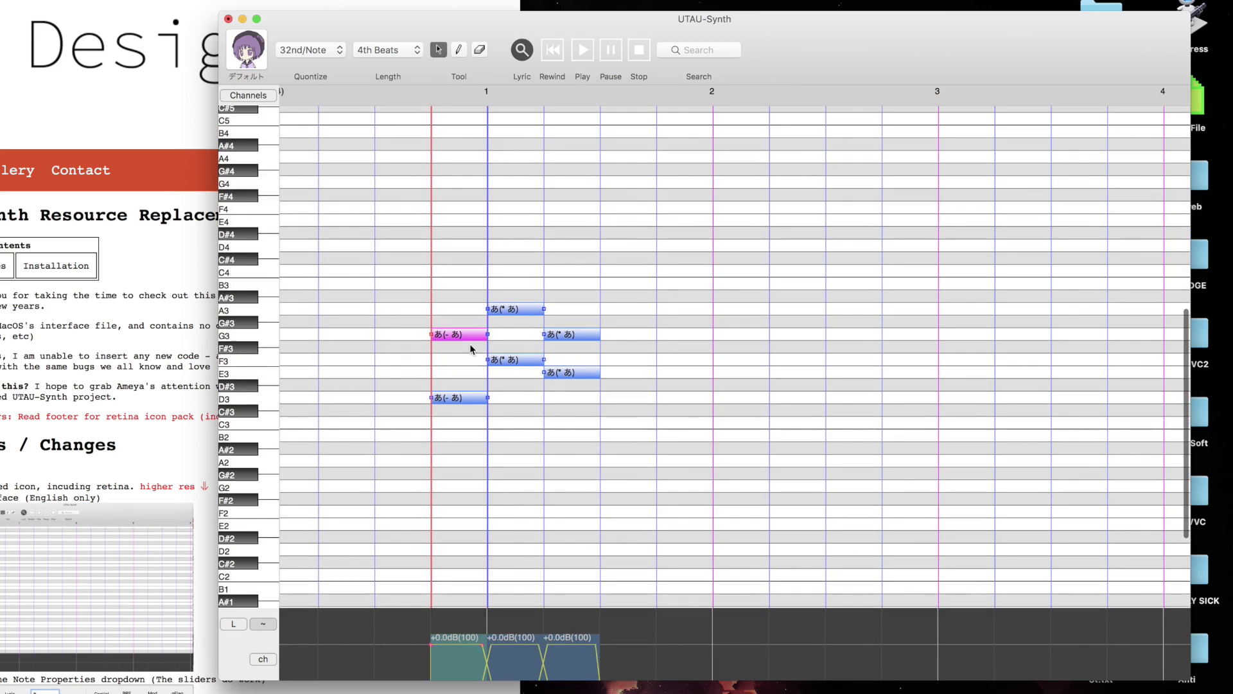
{"action": "key", "text": "super+e"}
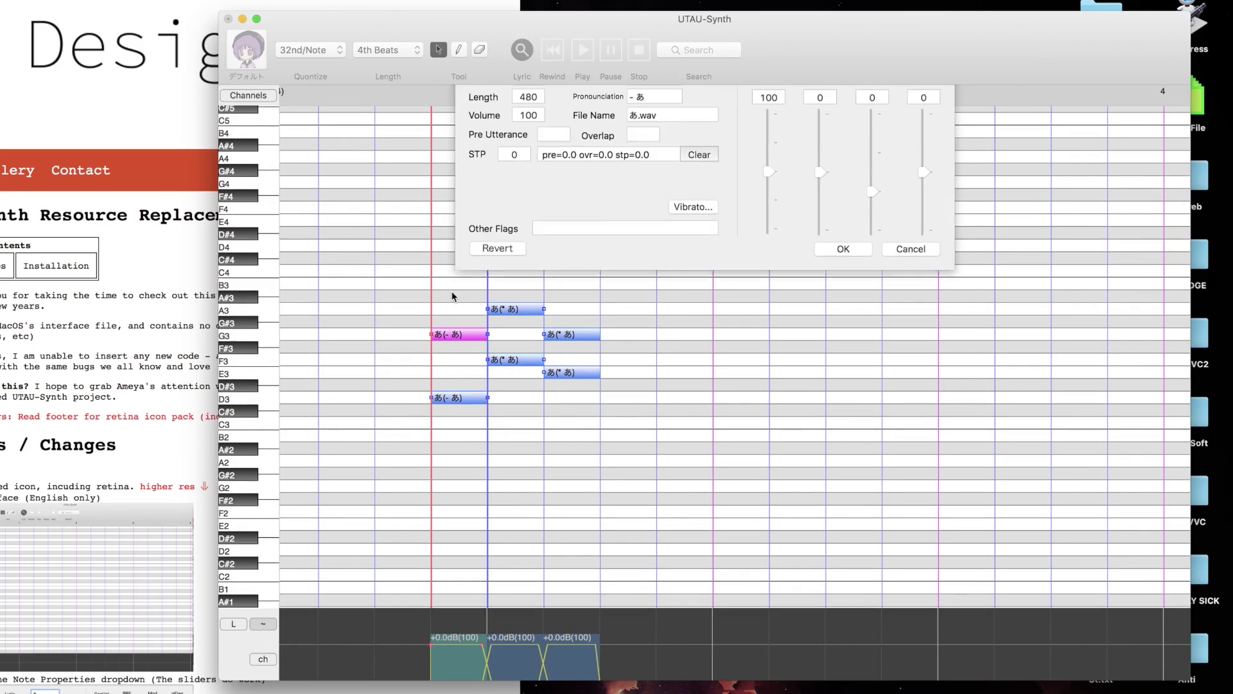
{"action": "left_click_drag", "start_coordinate": [831, 33], "coordinate": [787, 56]}
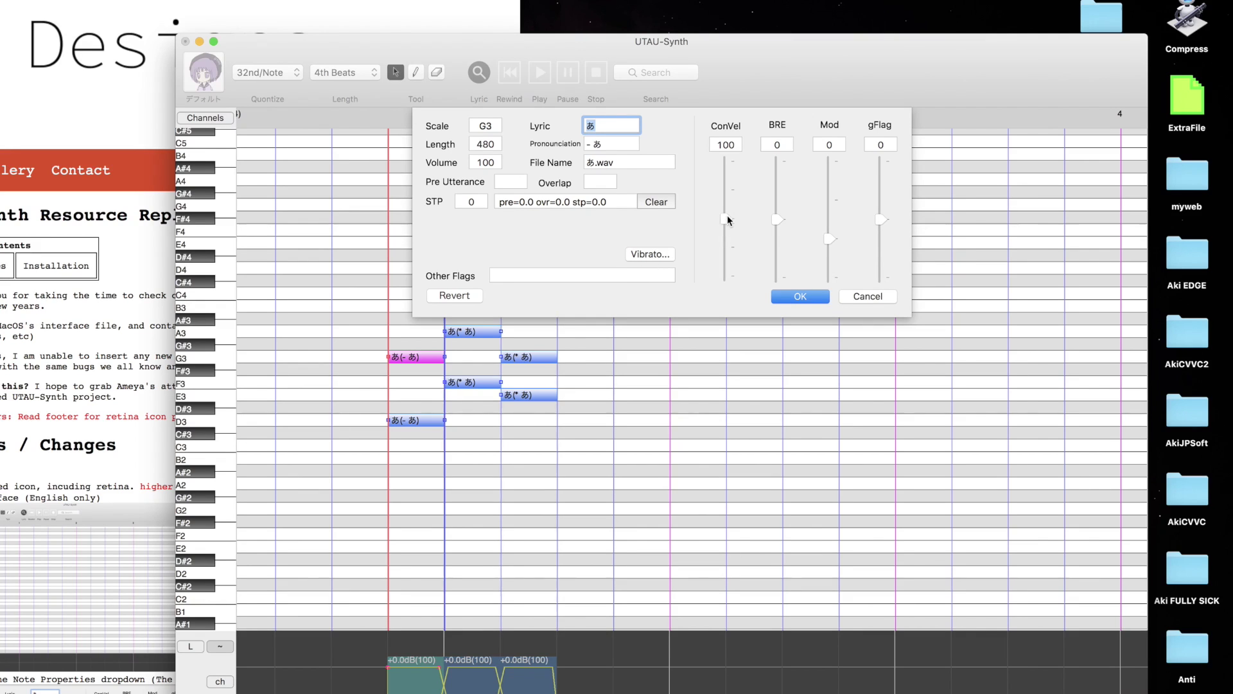
Try raising the note's ConVel slider to its maximum and discard the change.
{"action": "left_click_drag", "start_coordinate": [728, 220], "coordinate": [716, 138]}
{"action": "left_click", "coordinate": [858, 298]}
Set ConVel to 300 for all six notes and check the value in the reopened note properties.
{"action": "key", "text": "super+a"}
{"action": "key", "text": "super+e"}
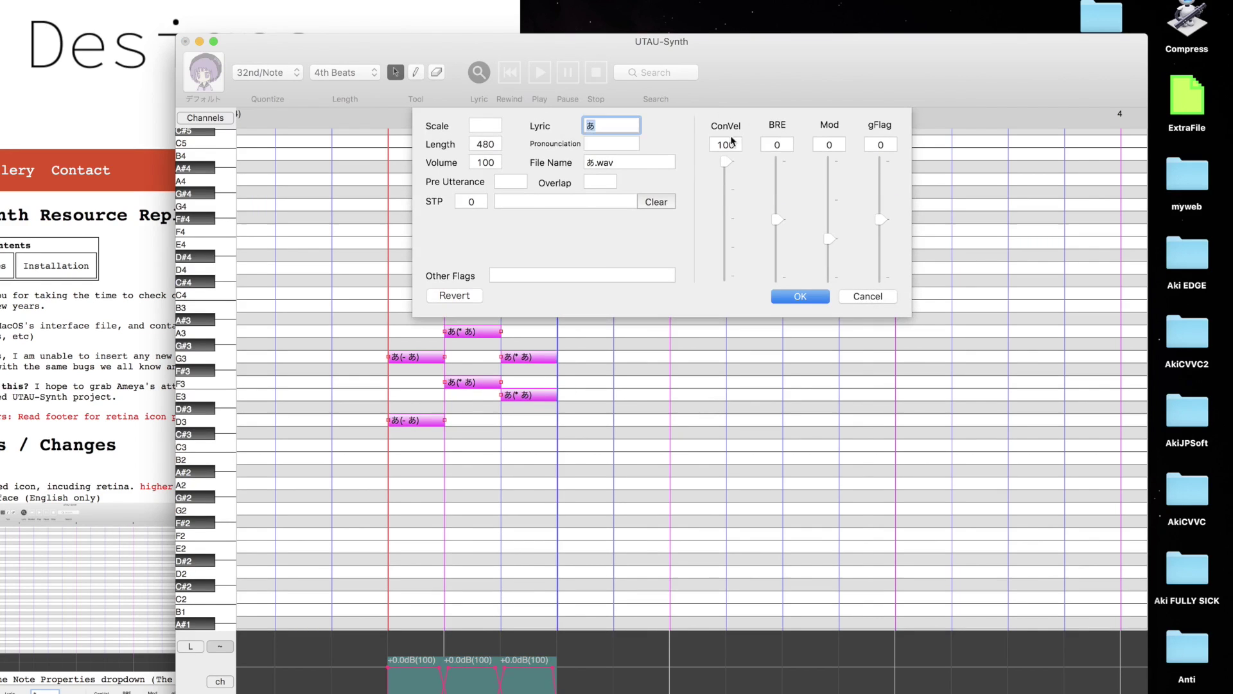
{"action": "left_click_drag", "start_coordinate": [730, 144], "coordinate": [668, 143]}
{"action": "type", "text": "20"}
{"action": "type", "text": "0"}
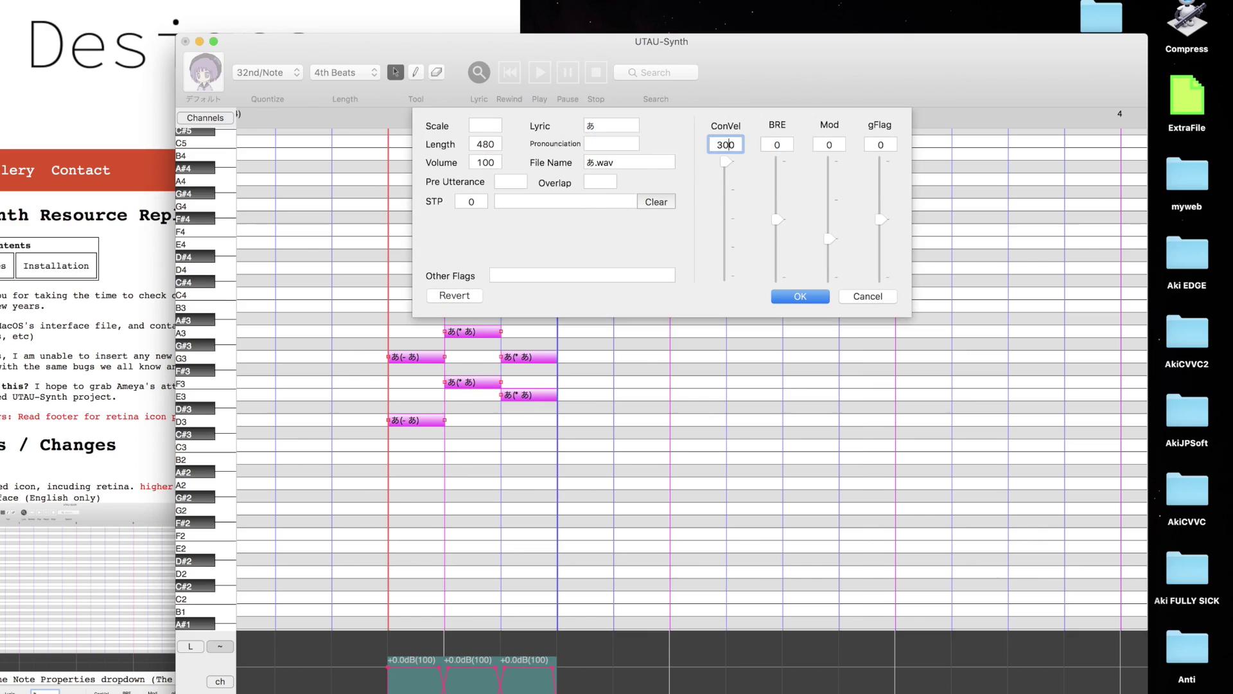
{"action": "key", "text": "Return"}
{"action": "key", "text": "super+e"}
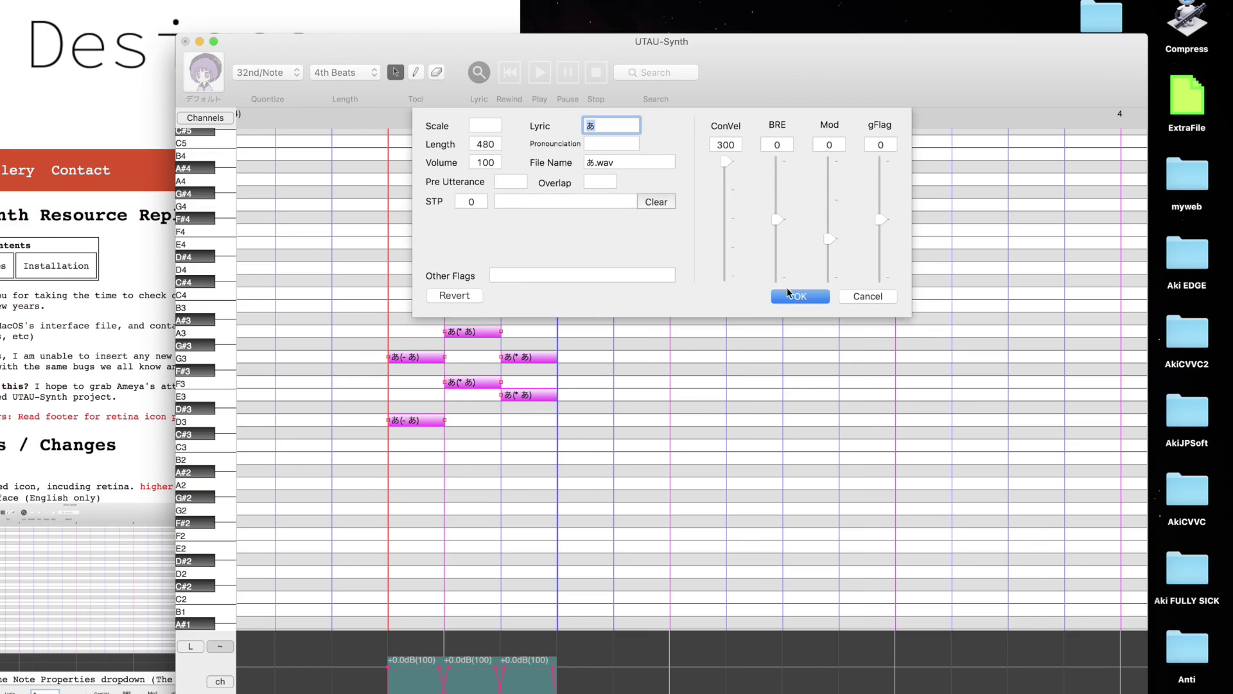
{"action": "left_click", "coordinate": [799, 296]}
Apply OMA☆KASE with its current settings to all notes and clear the note selection.
{"action": "left_click", "coordinate": [467, 358]}
{"action": "key", "text": "super+a"}
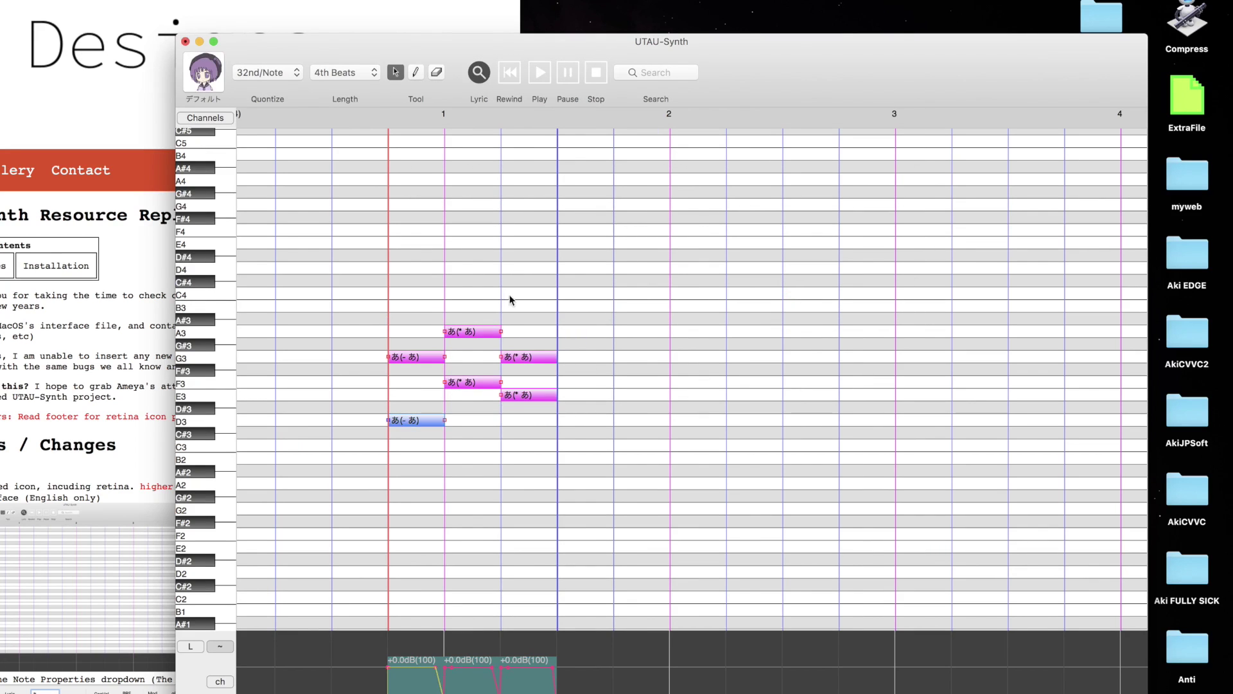
{"action": "key", "text": "super+k"}
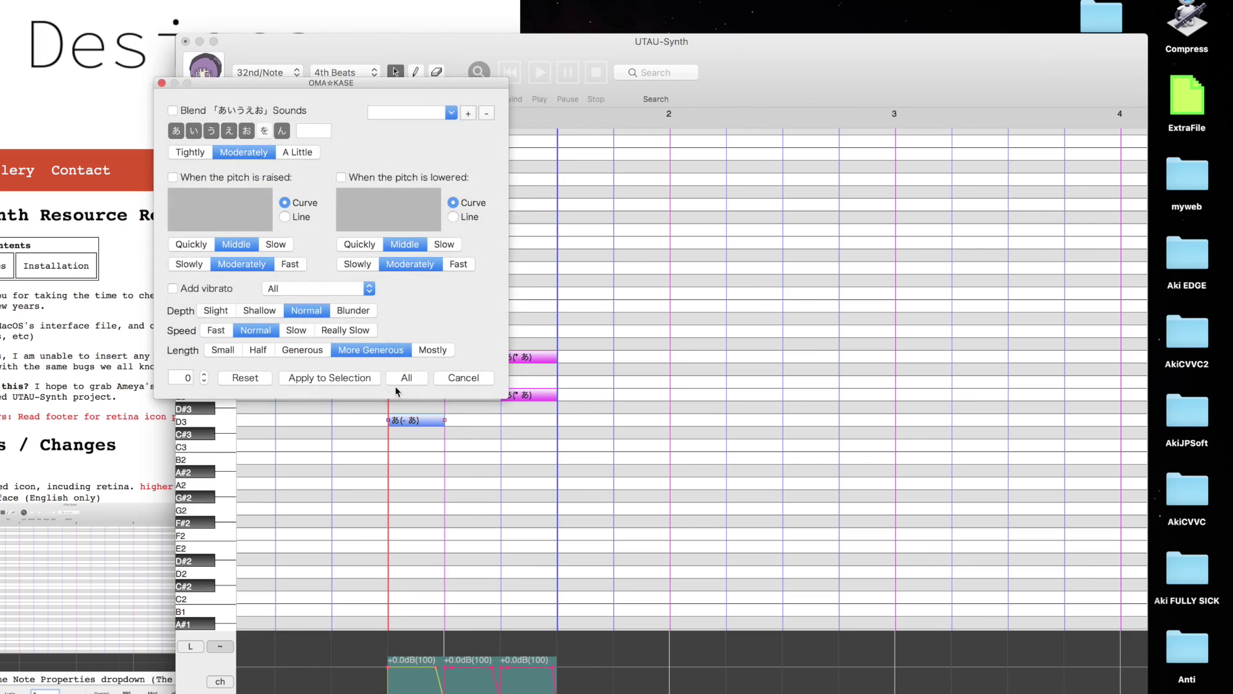
{"action": "left_click", "coordinate": [404, 381]}
{"action": "left_click", "coordinate": [529, 295]}
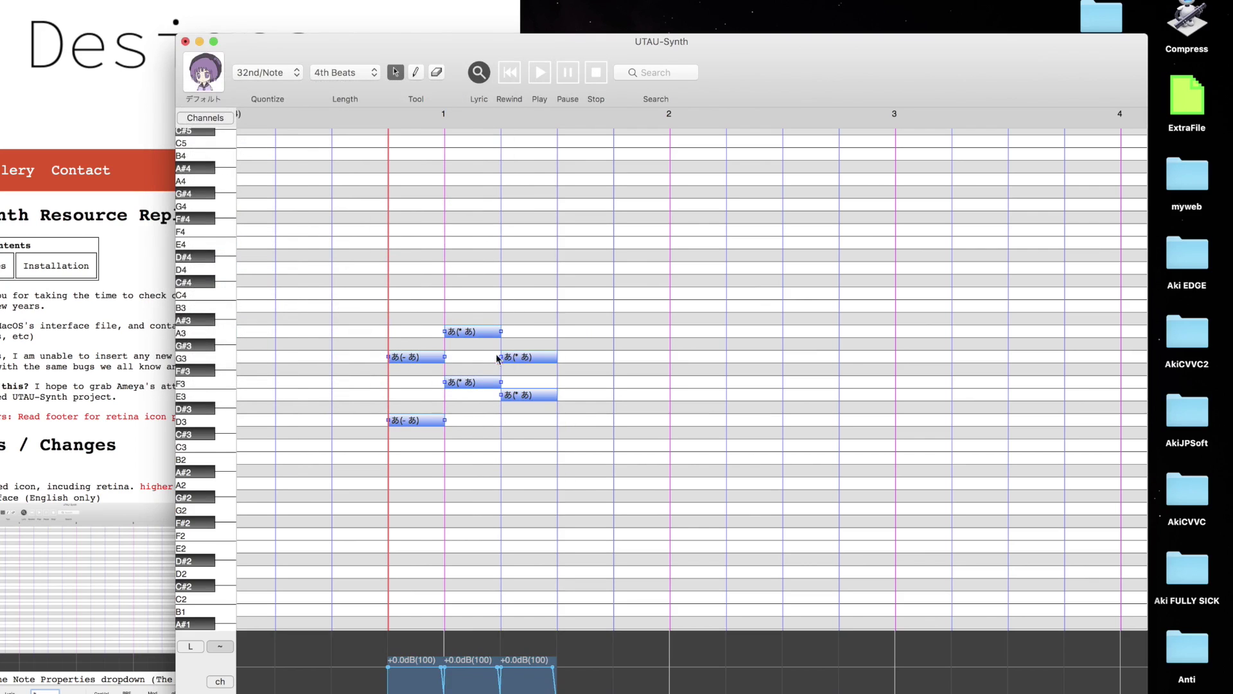
Set ConVel to -100 for all six notes and apply OMA☆KASE to all of them.
{"action": "left_click_drag", "start_coordinate": [414, 529], "coordinate": [405, 346]}
{"action": "left_click_drag", "start_coordinate": [378, 256], "coordinate": [628, 435]}
{"action": "key", "text": "super+e"}
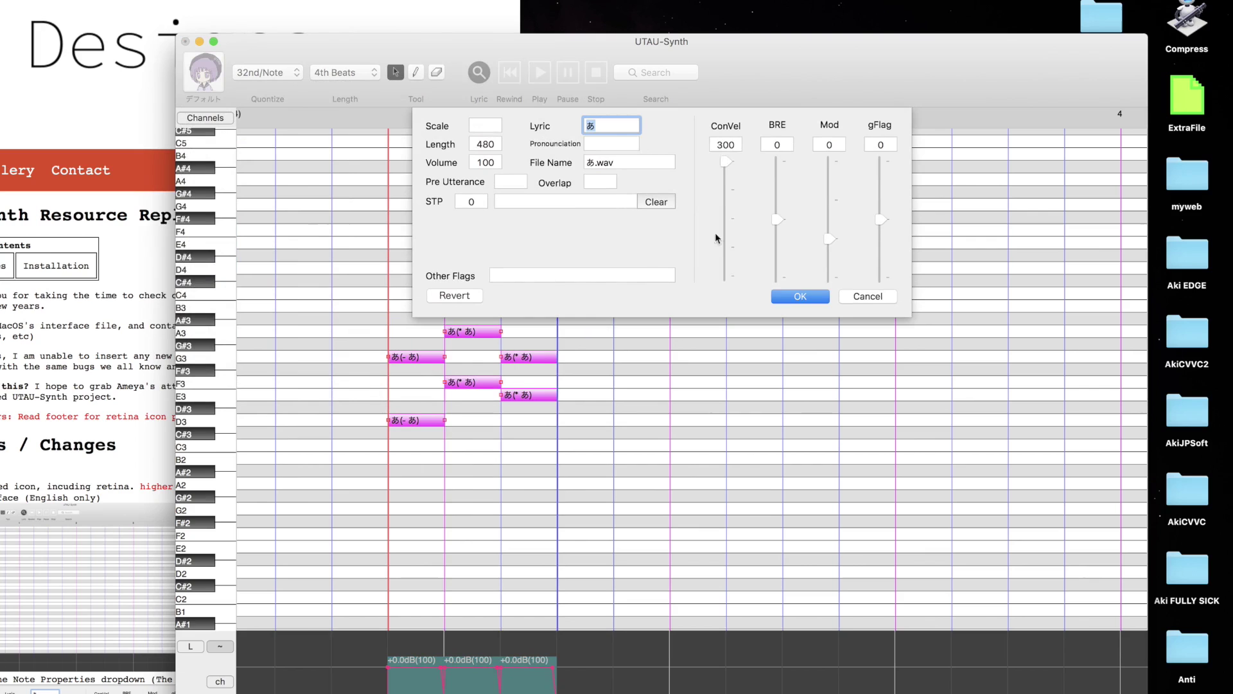
{"action": "left_click", "coordinate": [800, 296]}
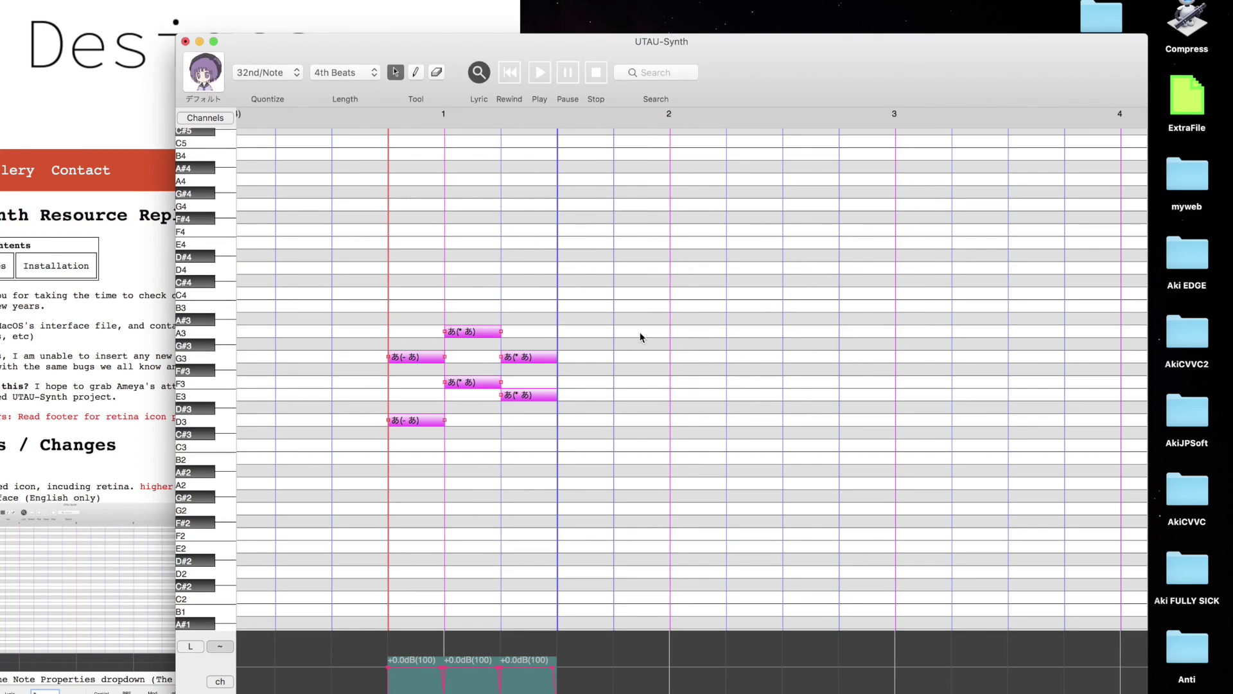
{"action": "key", "text": "super+k"}
{"action": "left_click", "coordinate": [406, 377]}
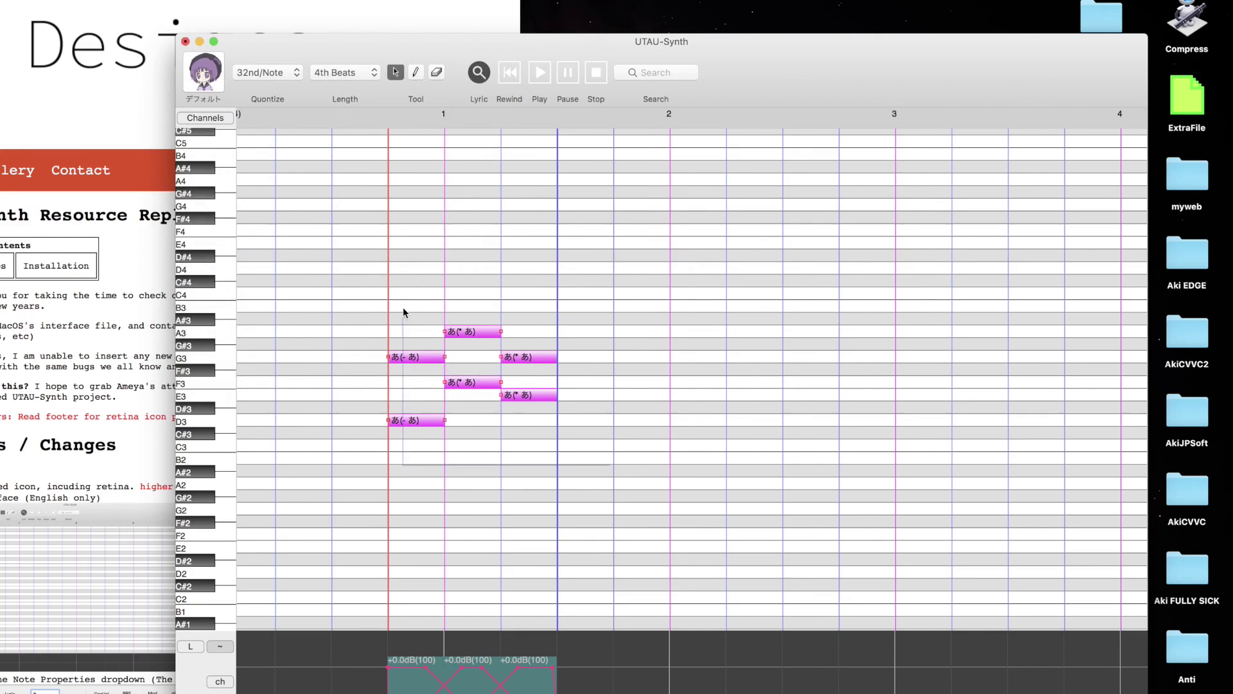
Try setting the selected notes' ConVel to 301.
{"action": "key", "text": "super+e"}
{"action": "left_click_drag", "start_coordinate": [743, 143], "coordinate": [680, 141]}
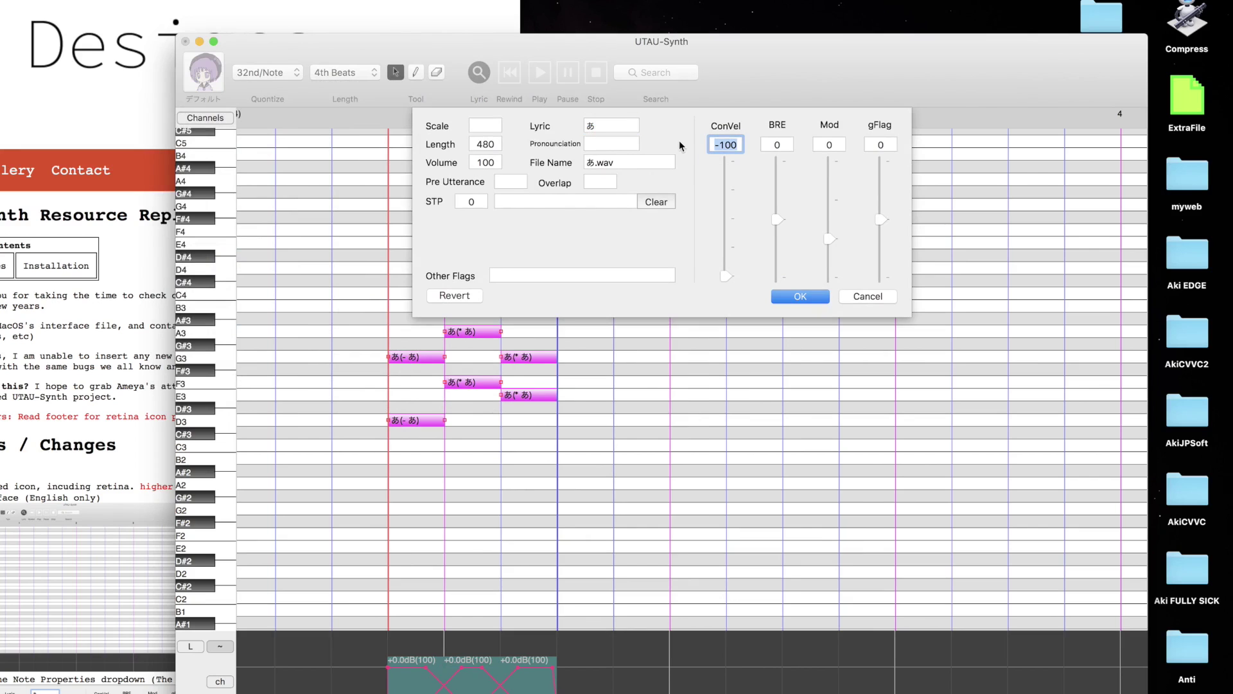
{"action": "key", "text": "Return"}
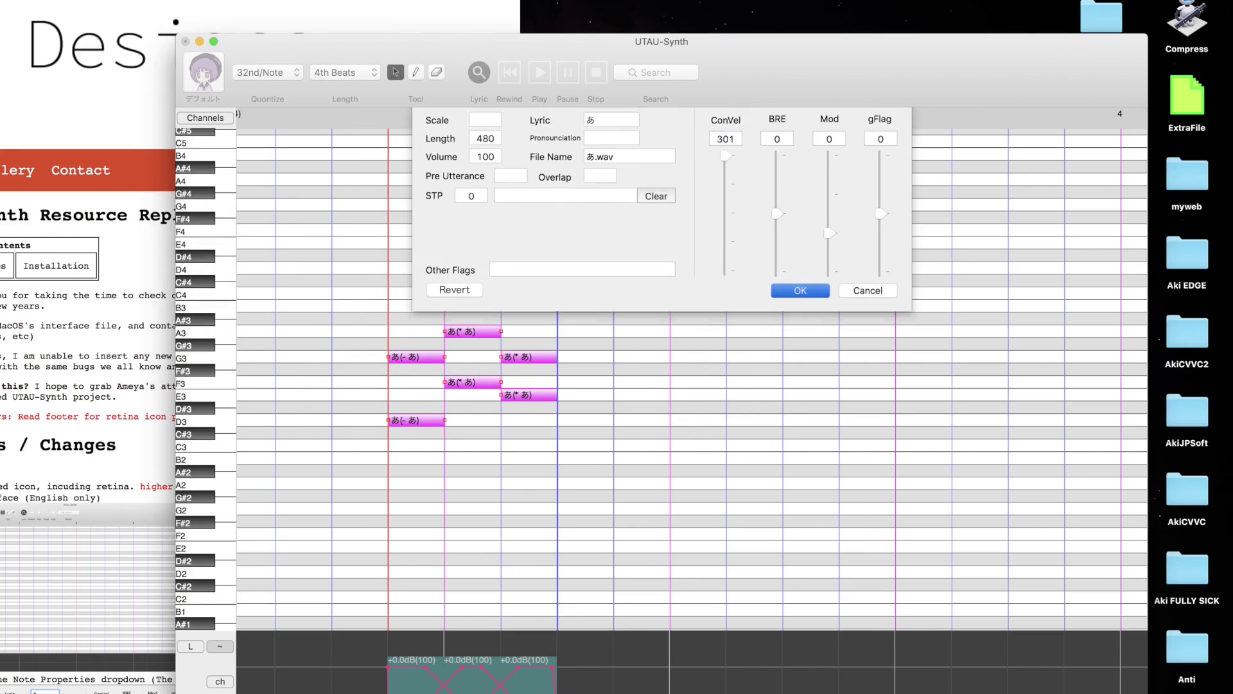
Re-enter -100 as the ConVel of the selected notes.
{"action": "key", "text": "super+e"}
{"action": "left_click_drag", "start_coordinate": [739, 144], "coordinate": [711, 145]}
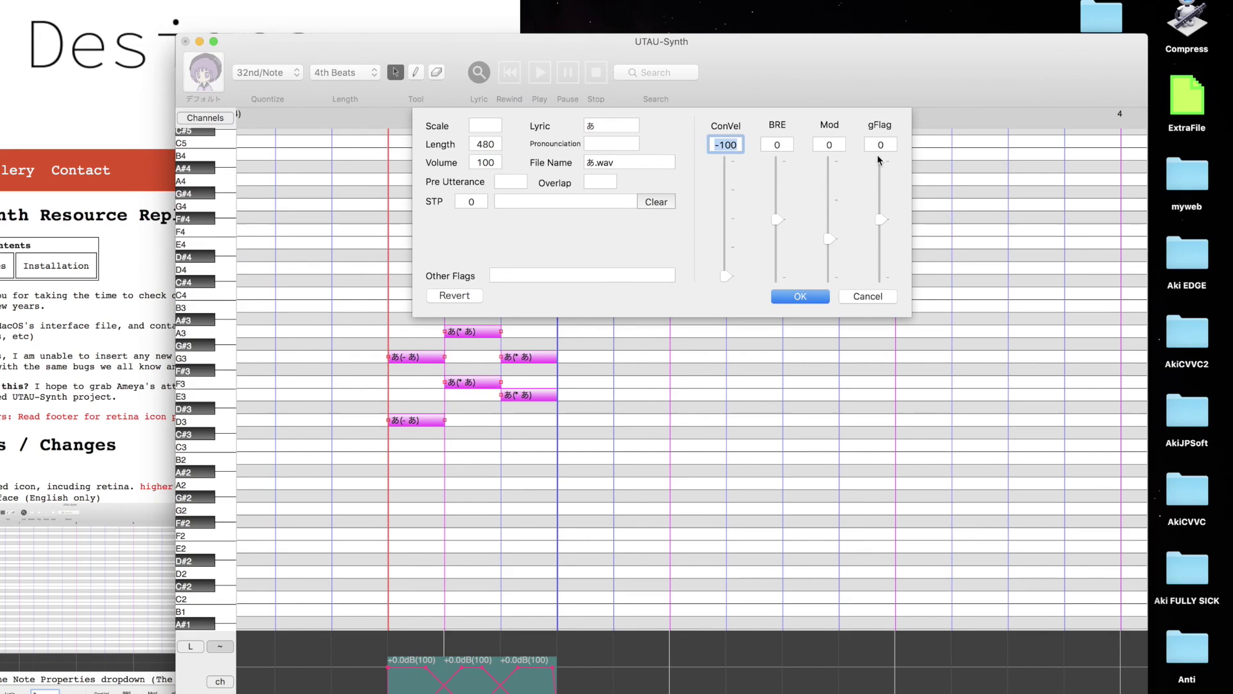
{"action": "type", "text": "-100"}
{"action": "key", "text": "Return"}
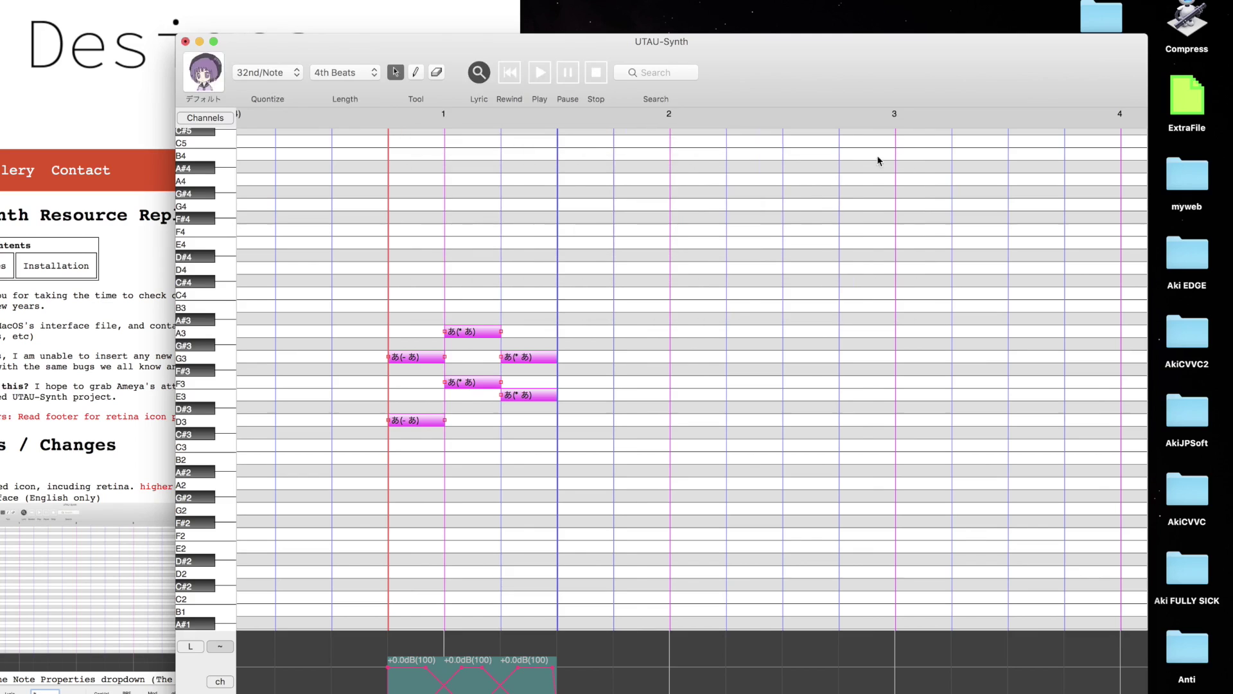
Open the note properties of the six selected notes and set ConVel to 100.
{"action": "key", "text": "super+e"}
{"action": "left_click_drag", "start_coordinate": [732, 233], "coordinate": [730, 220]}
{"action": "left_click", "coordinate": [729, 145]}
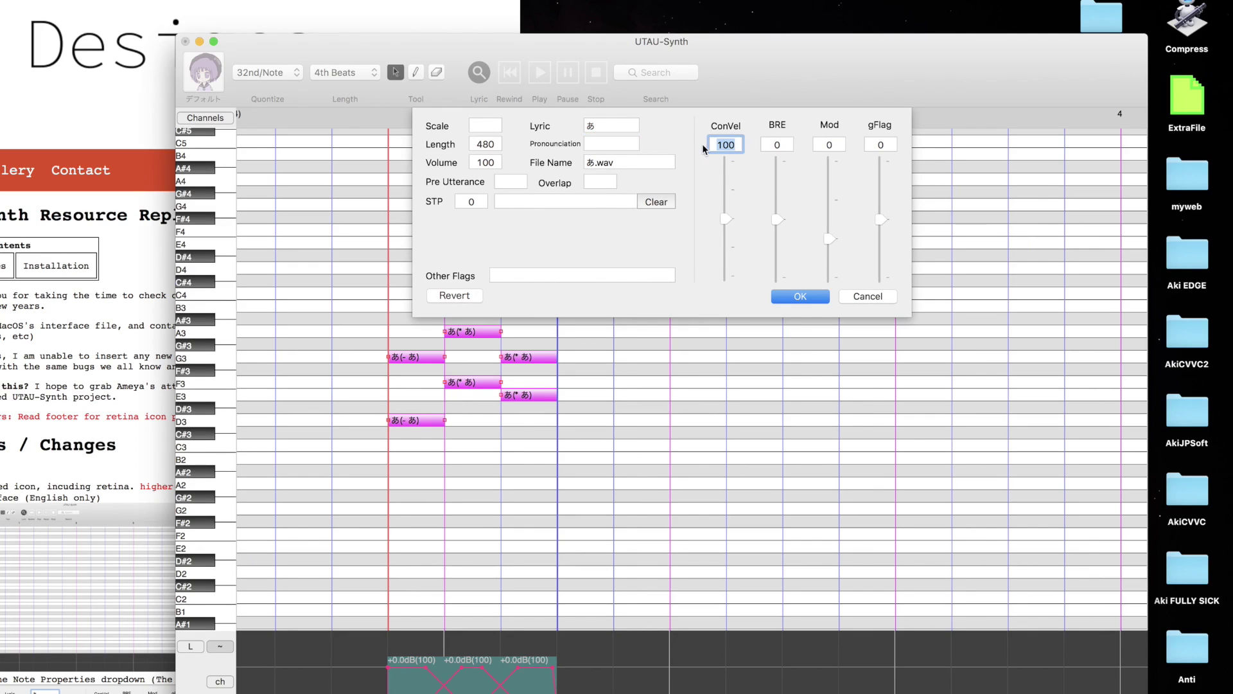
Raise the selected notes' BRE to 100.
{"action": "left_click", "coordinate": [779, 143]}
{"action": "left_click_drag", "start_coordinate": [782, 212], "coordinate": [749, 144]}
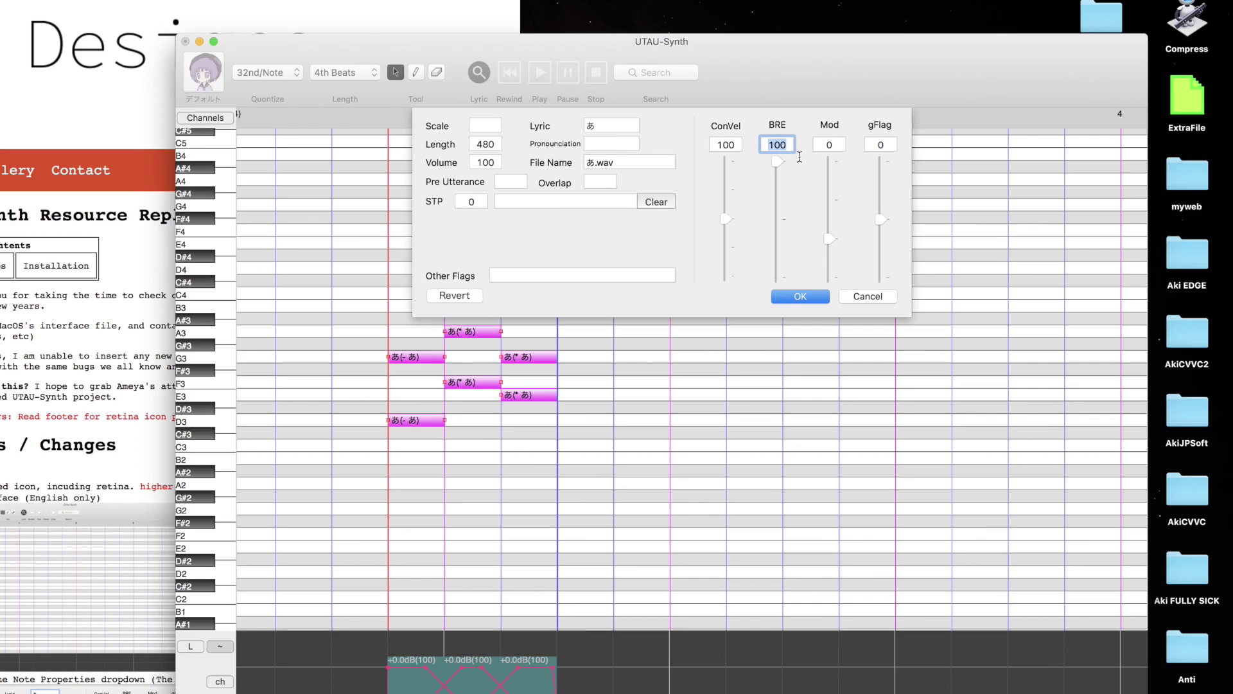
{"action": "left_click", "coordinate": [721, 145]}
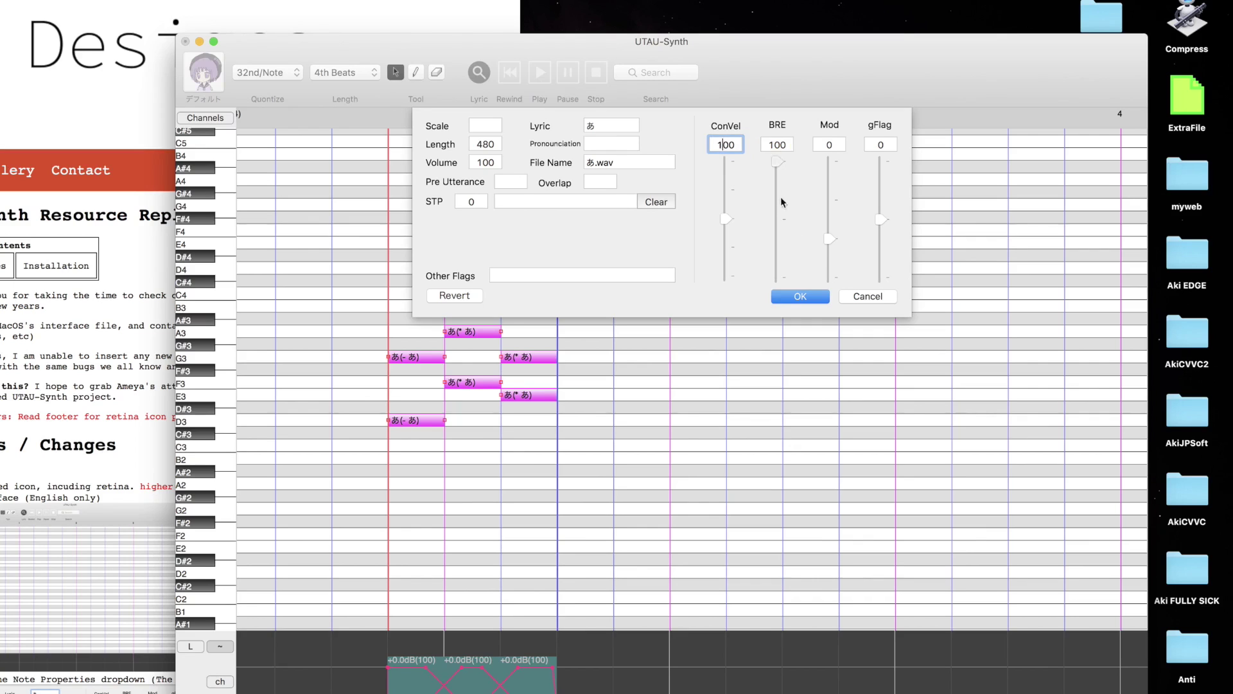
Set the BRE of the selected notes to -200 and accept the note properties.
{"action": "left_click_drag", "start_coordinate": [777, 162], "coordinate": [790, 286]}
{"action": "key", "text": "Tab"}
{"action": "type", "text": "-200"}
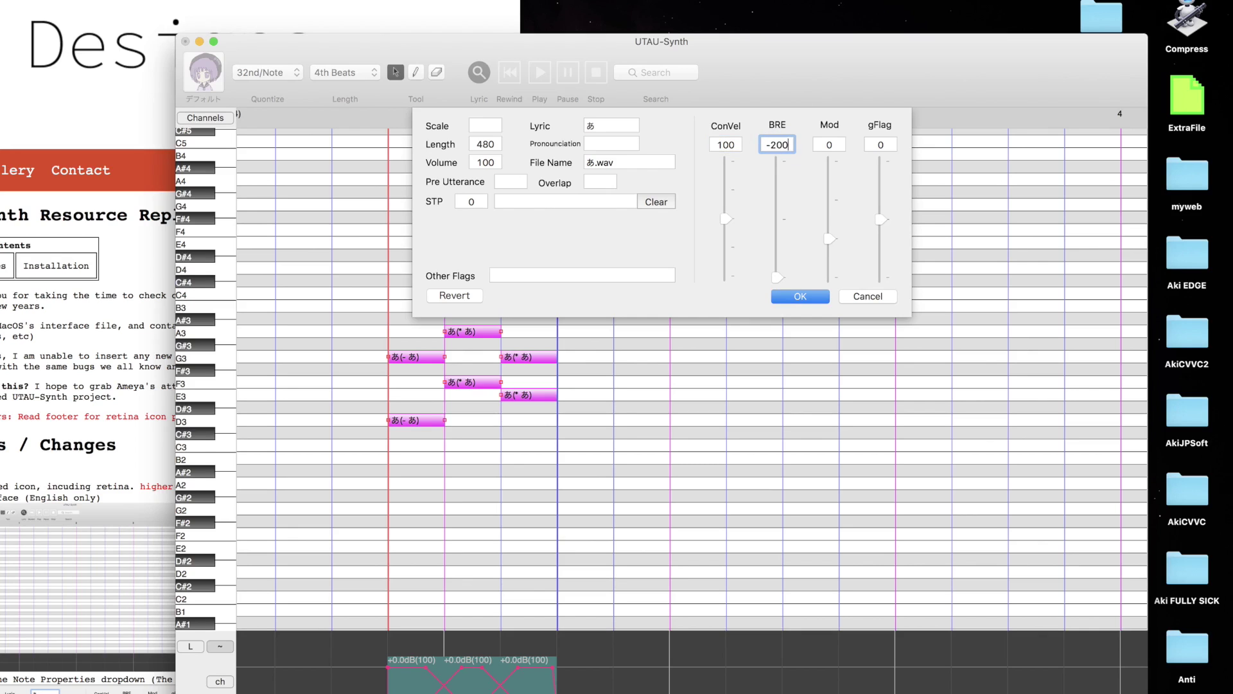
{"action": "key", "text": "Return"}
Try the Mod and gFlag sliders in the note properties and discard the changes.
{"action": "key", "text": "super+e"}
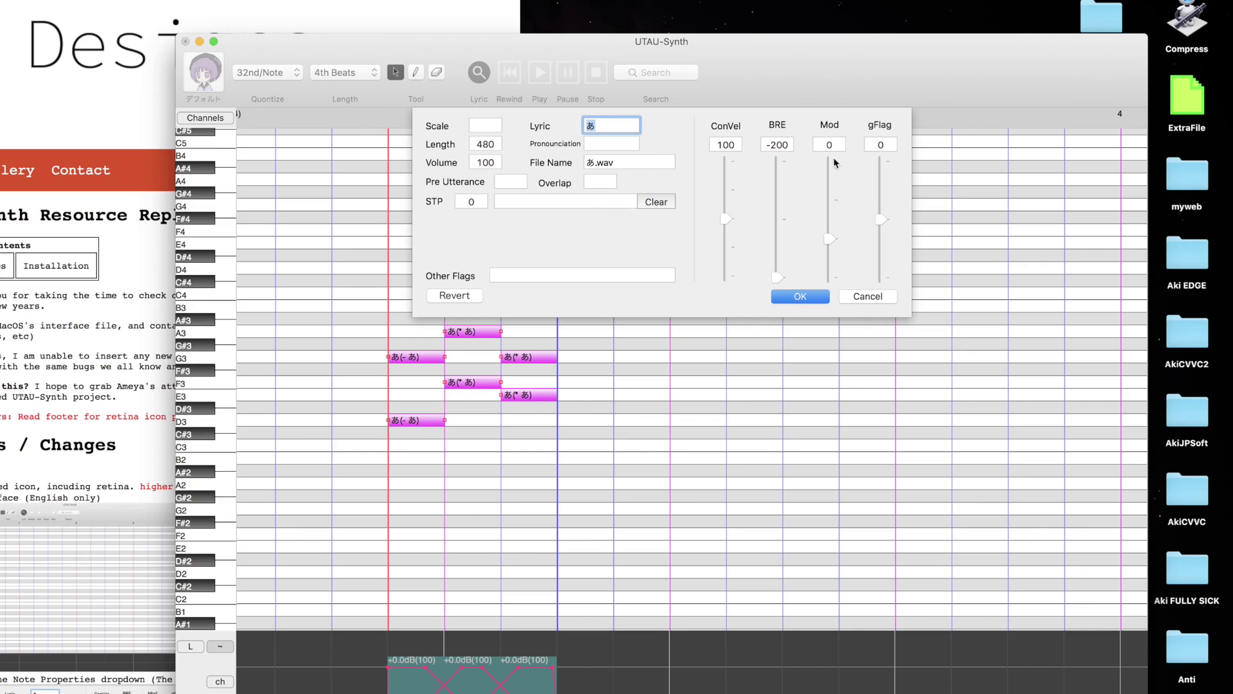
{"action": "left_click_drag", "start_coordinate": [829, 239], "coordinate": [857, 242]}
{"action": "left_click", "coordinate": [885, 143]}
{"action": "mouse_move", "coordinate": [881, 219]}
{"action": "left_mouse_down"}
{"action": "mouse_move", "coordinate": [881, 264]}
{"action": "mouse_move", "coordinate": [897, 216]}
{"action": "left_mouse_up"}
{"action": "left_click", "coordinate": [868, 296]}
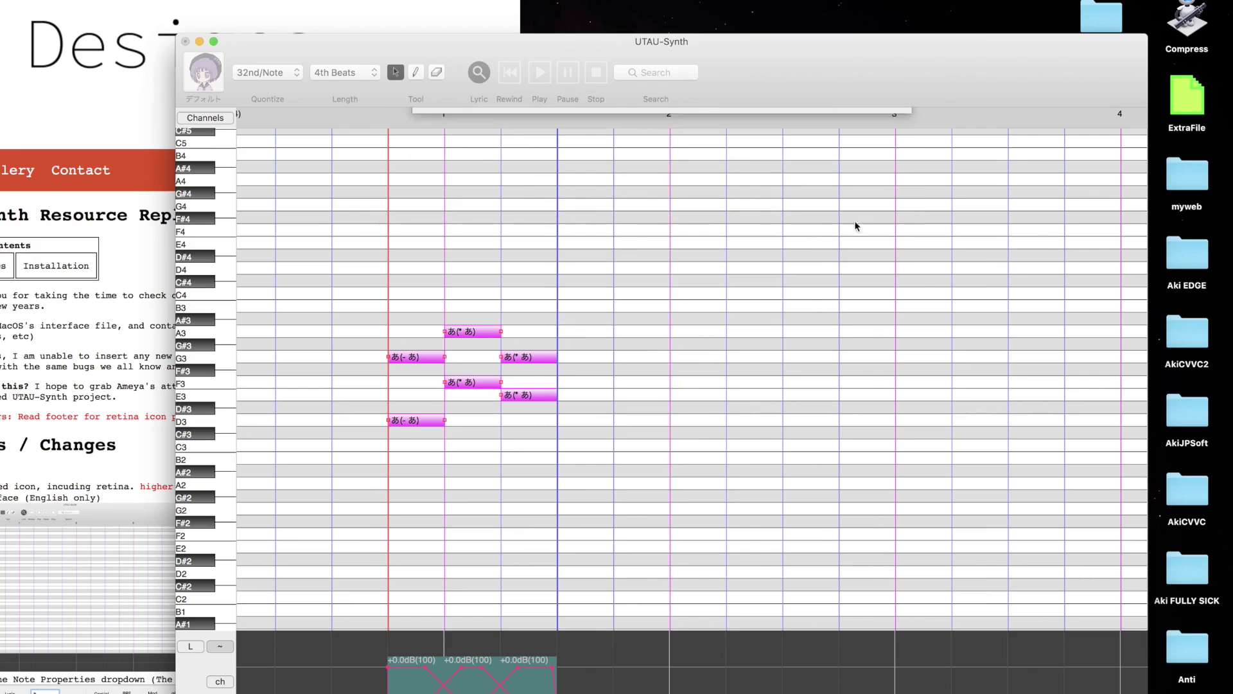
Open the vibrato settings of the E3 note, place their window beside the note properties and enable Vibrato.
{"action": "left_click_drag", "start_coordinate": [577, 470], "coordinate": [374, 271]}
{"action": "key", "text": "super+e"}
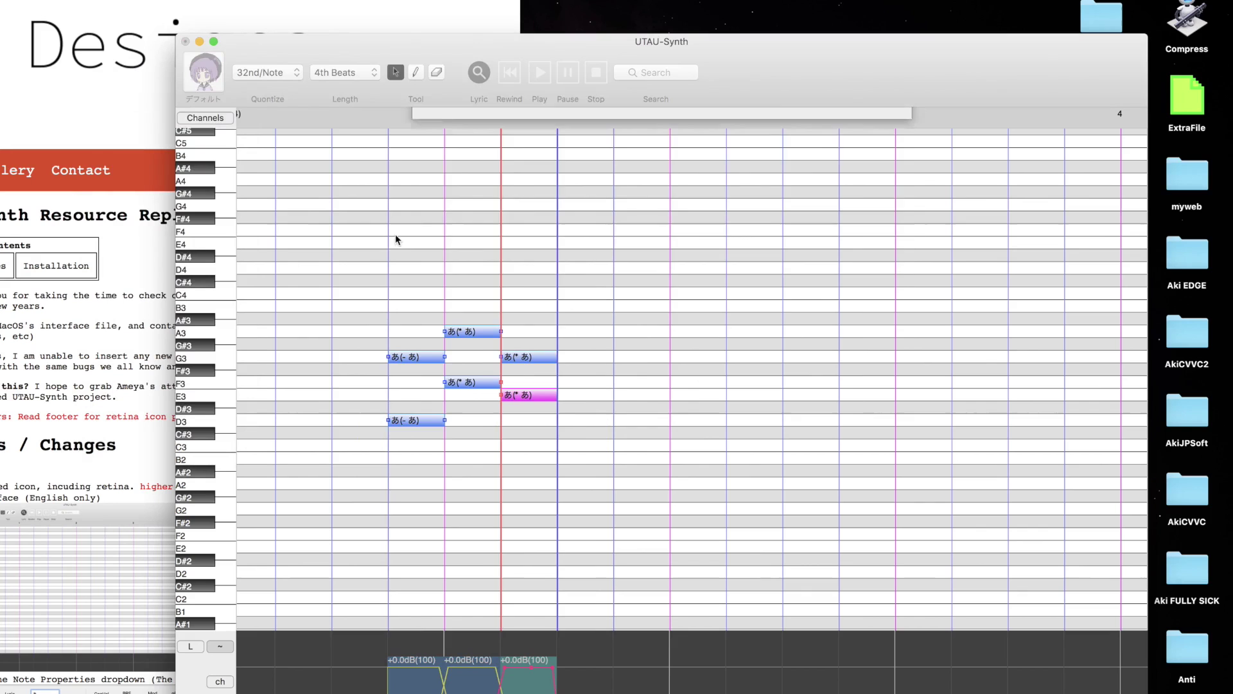
{"action": "left_click", "coordinate": [652, 255]}
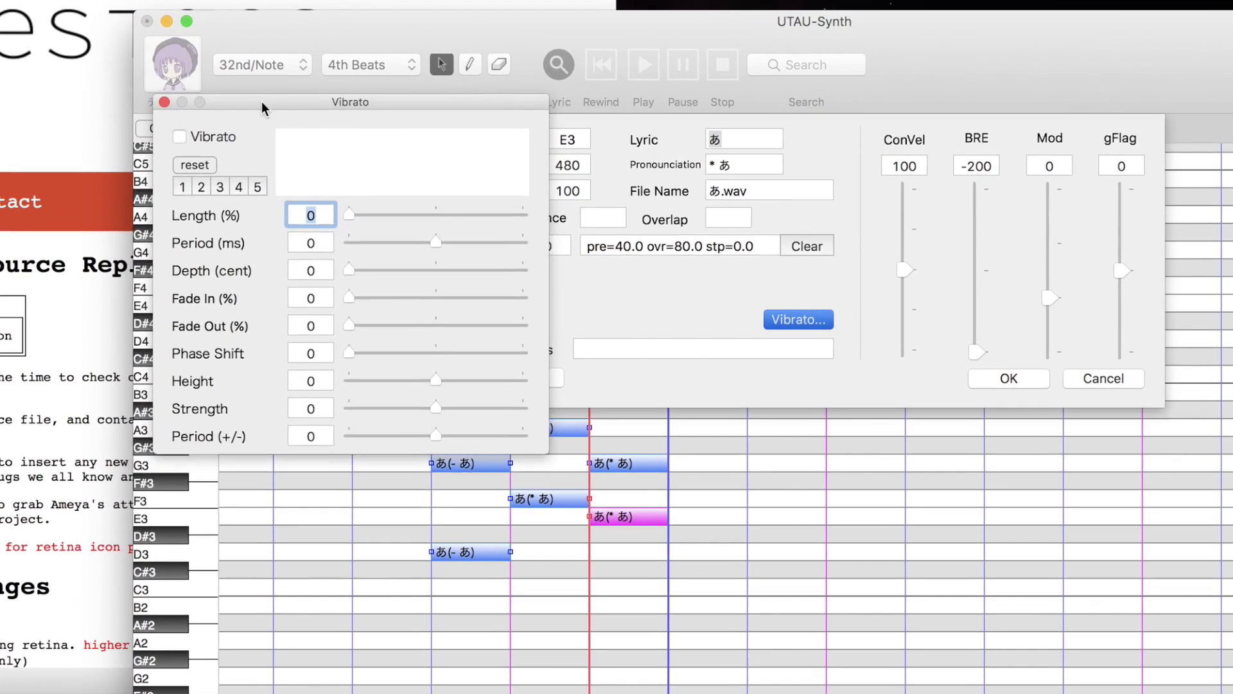
{"action": "left_click_drag", "start_coordinate": [267, 99], "coordinate": [164, 276]}
{"action": "left_click", "coordinate": [160, 212]}
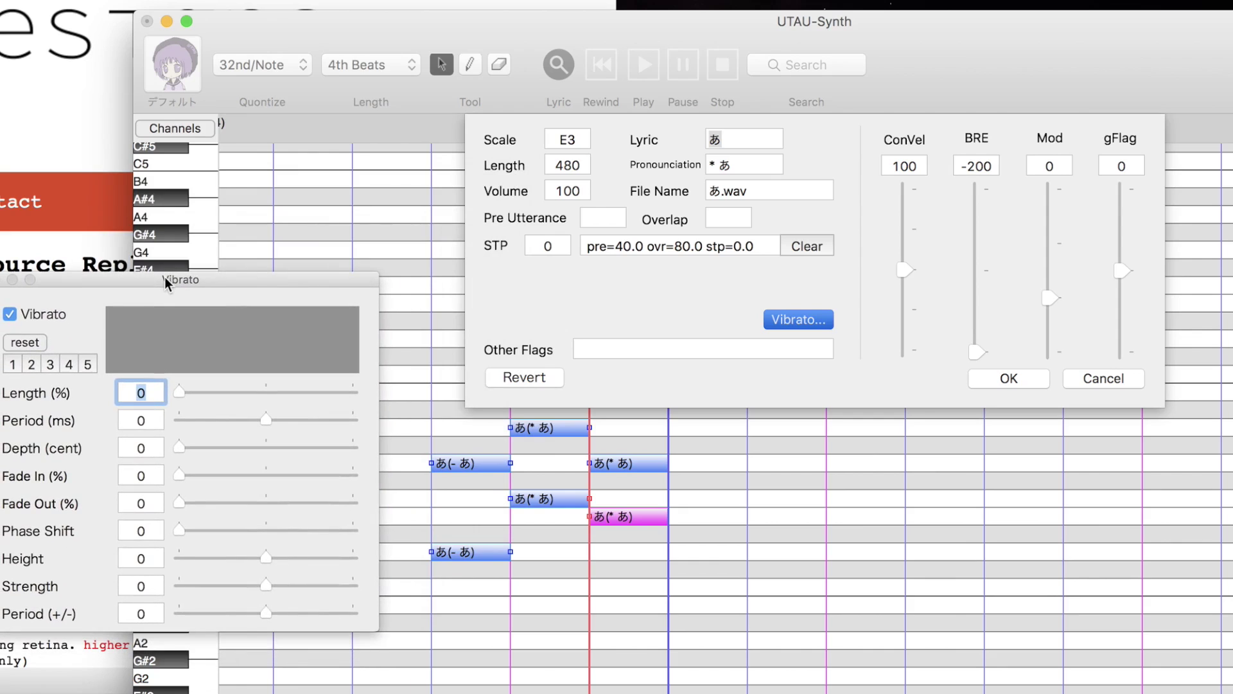
Set the vibrato Length to 100% and its Period to 12 ms.
{"action": "left_click_drag", "start_coordinate": [180, 391], "coordinate": [470, 393]}
{"action": "left_click", "coordinate": [152, 392]}
{"action": "left_click_drag", "start_coordinate": [266, 417], "coordinate": [272, 425]}
{"action": "double_click", "coordinate": [150, 419]}
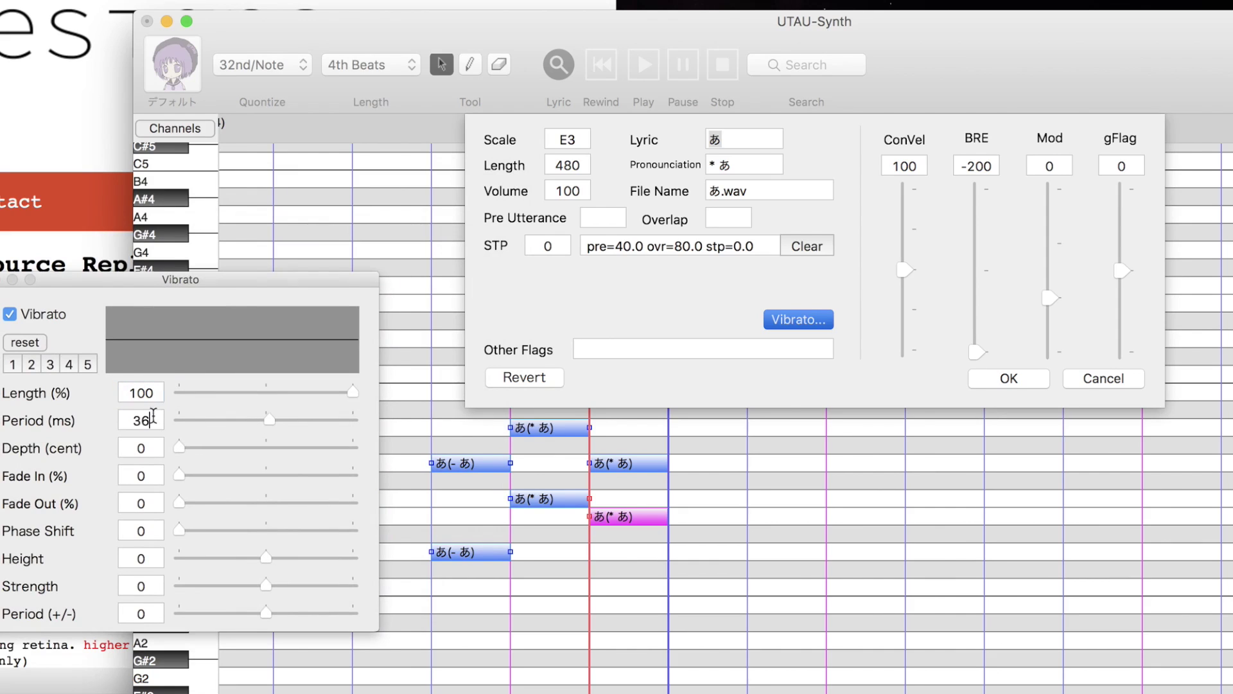
{"action": "type", "text": "1"}
{"action": "key", "text": "BackSpace"}
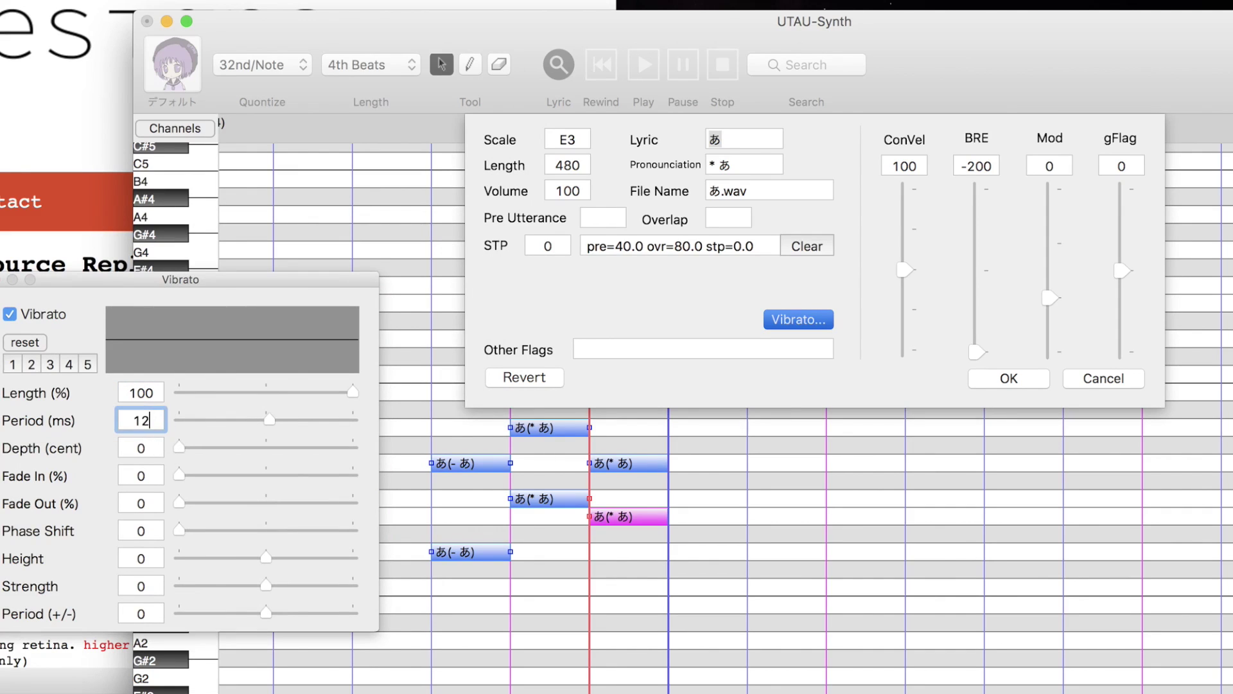
{"action": "type", "text": "12"}
Set the vibrato Depth to 152 cents, Fade In to 51% and Strength to 32, and accept the vibrato and note properties.
{"action": "left_click", "coordinate": [153, 448]}
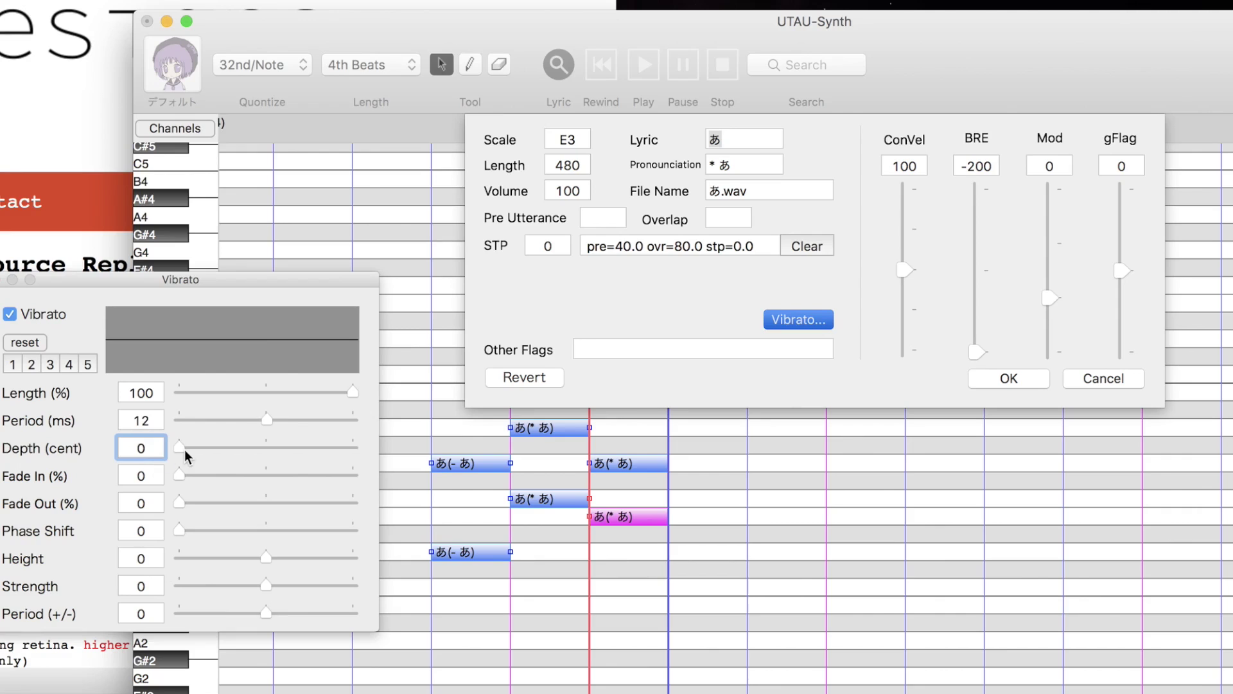
{"action": "left_click_drag", "start_coordinate": [186, 449], "coordinate": [268, 476]}
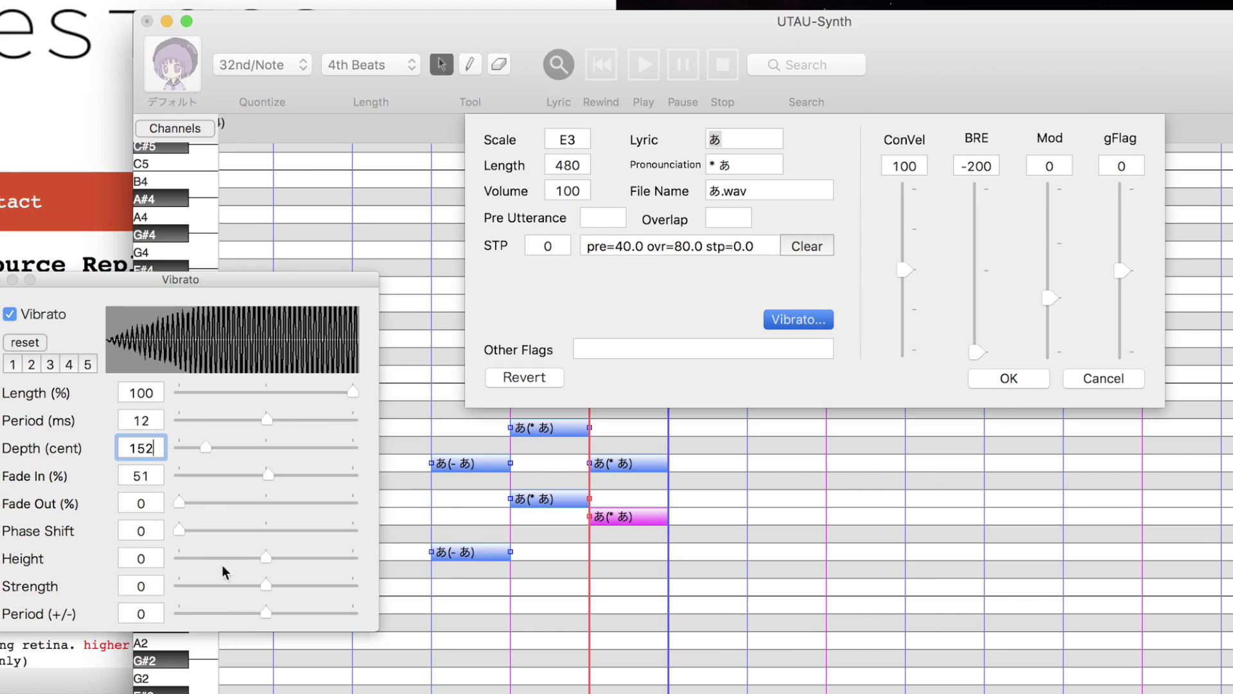
{"action": "left_click_drag", "start_coordinate": [265, 585], "coordinate": [273, 586]}
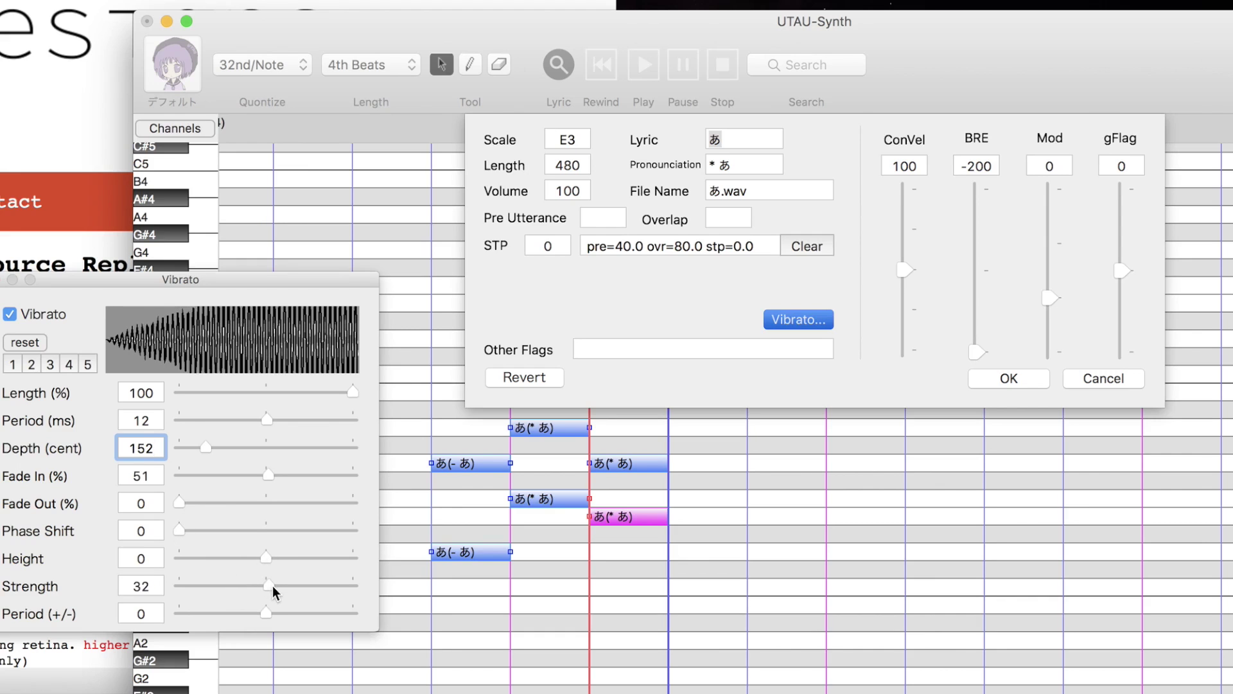
{"action": "left_click", "coordinate": [12, 279]}
{"action": "left_click", "coordinate": [1010, 383]}
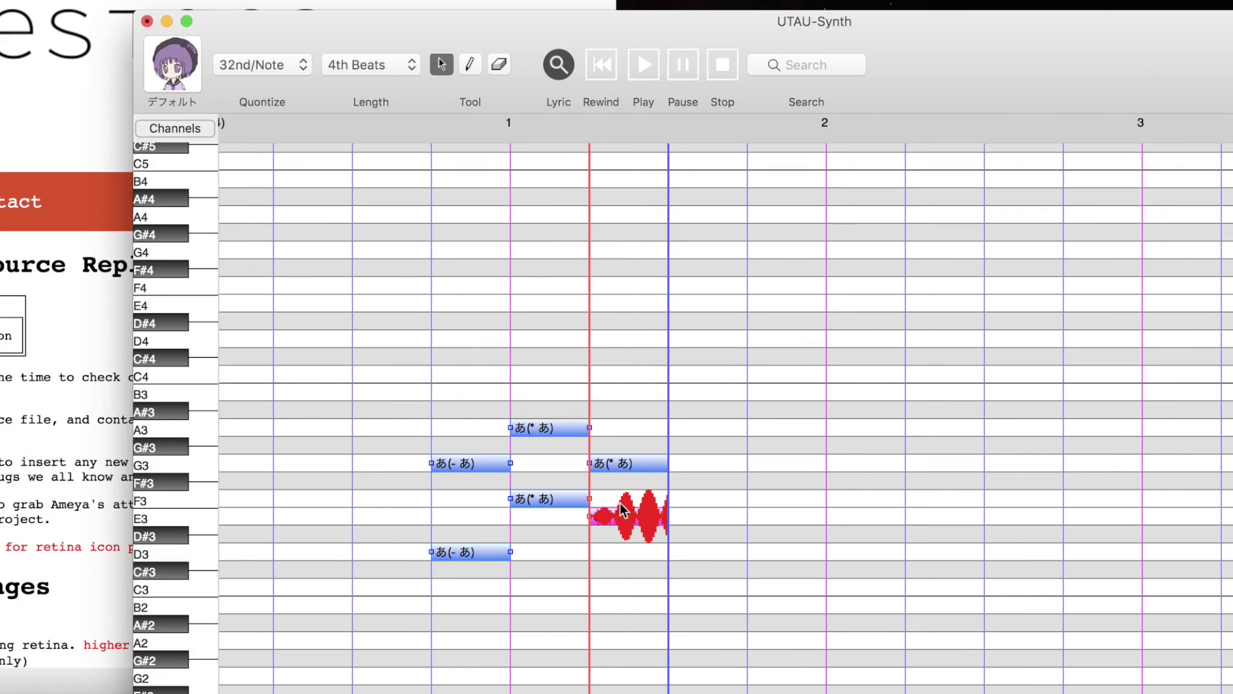
Delete all the notes from the piano roll and rewind playback to the start.
{"action": "left_click_drag", "start_coordinate": [696, 487], "coordinate": [430, 391]}
{"action": "key", "text": "Delete"}
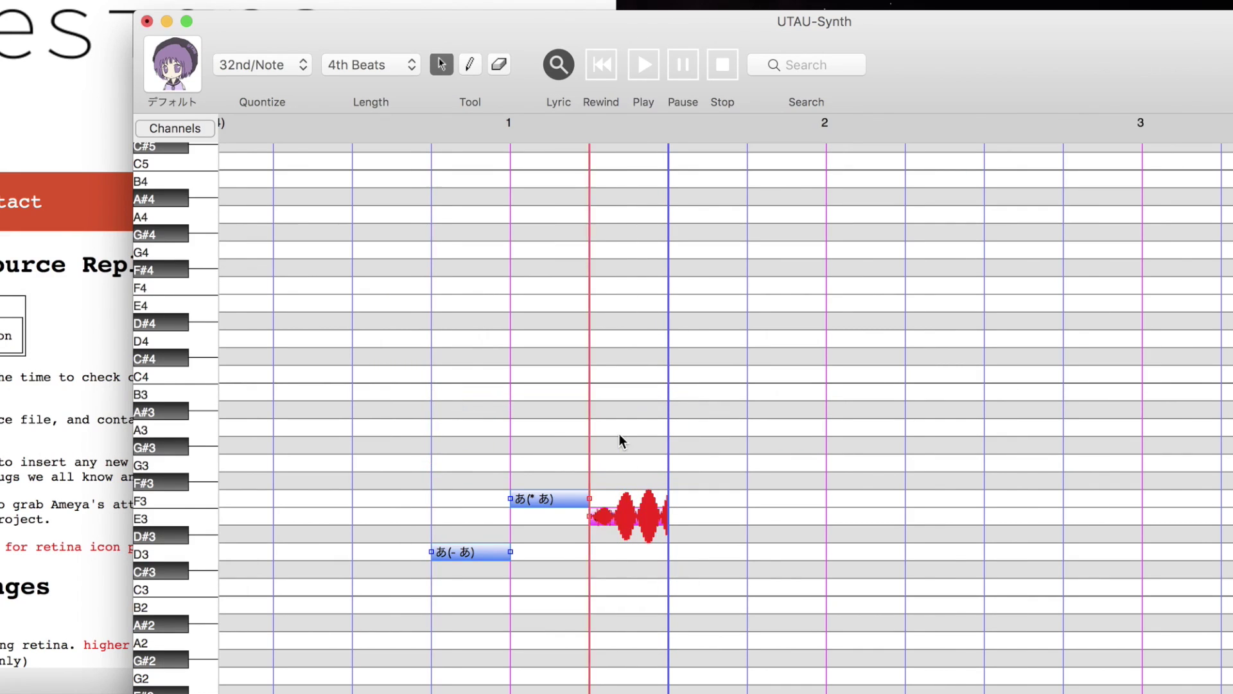
{"action": "left_click", "coordinate": [664, 422]}
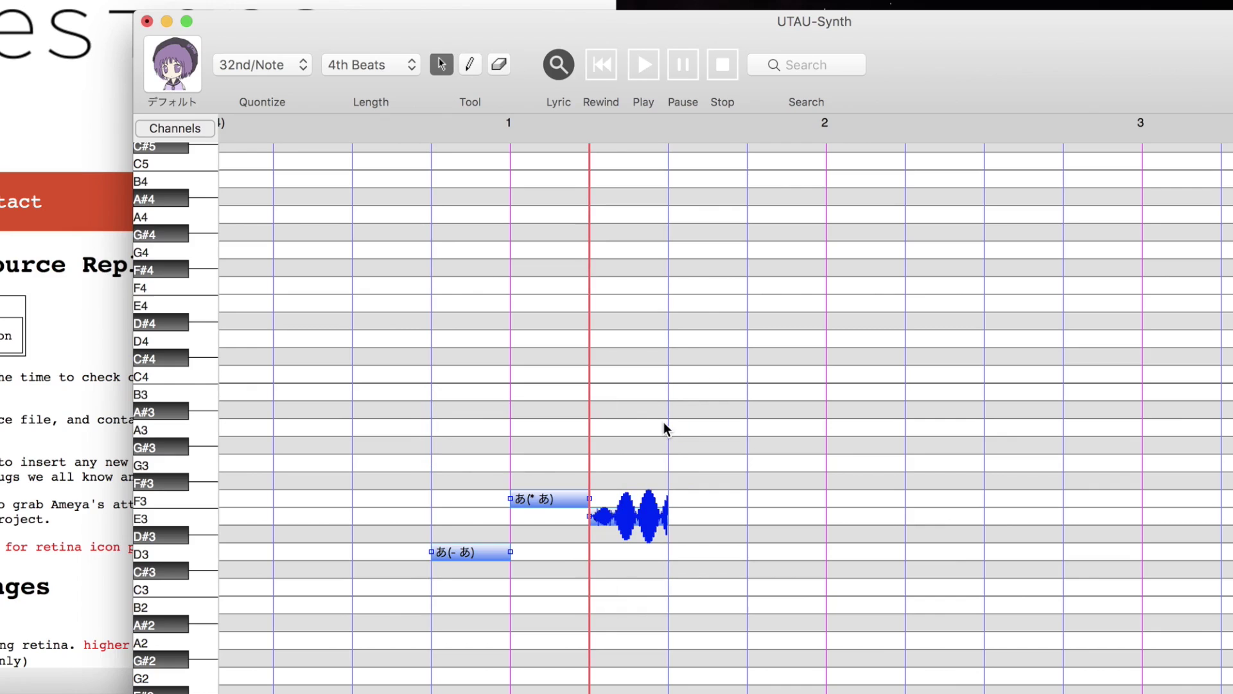
{"action": "left_click_drag", "start_coordinate": [617, 598], "coordinate": [318, 336]}
{"action": "key", "text": "Delete"}
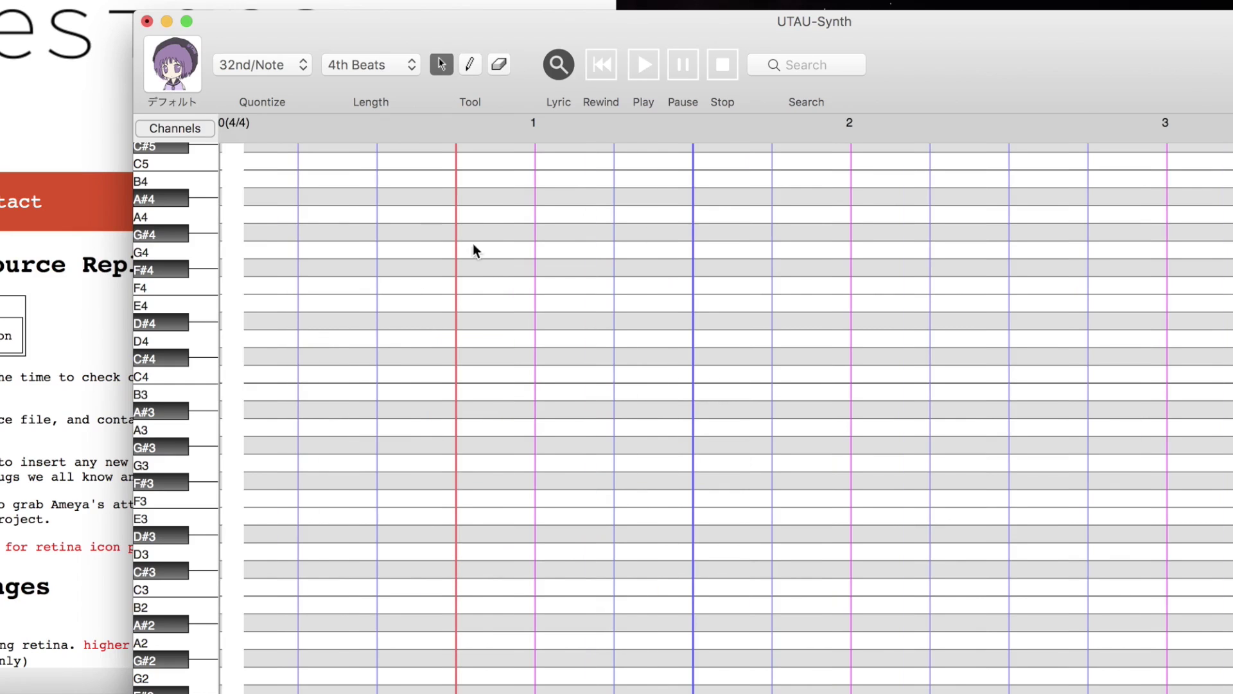
{"action": "left_click", "coordinate": [603, 65]}
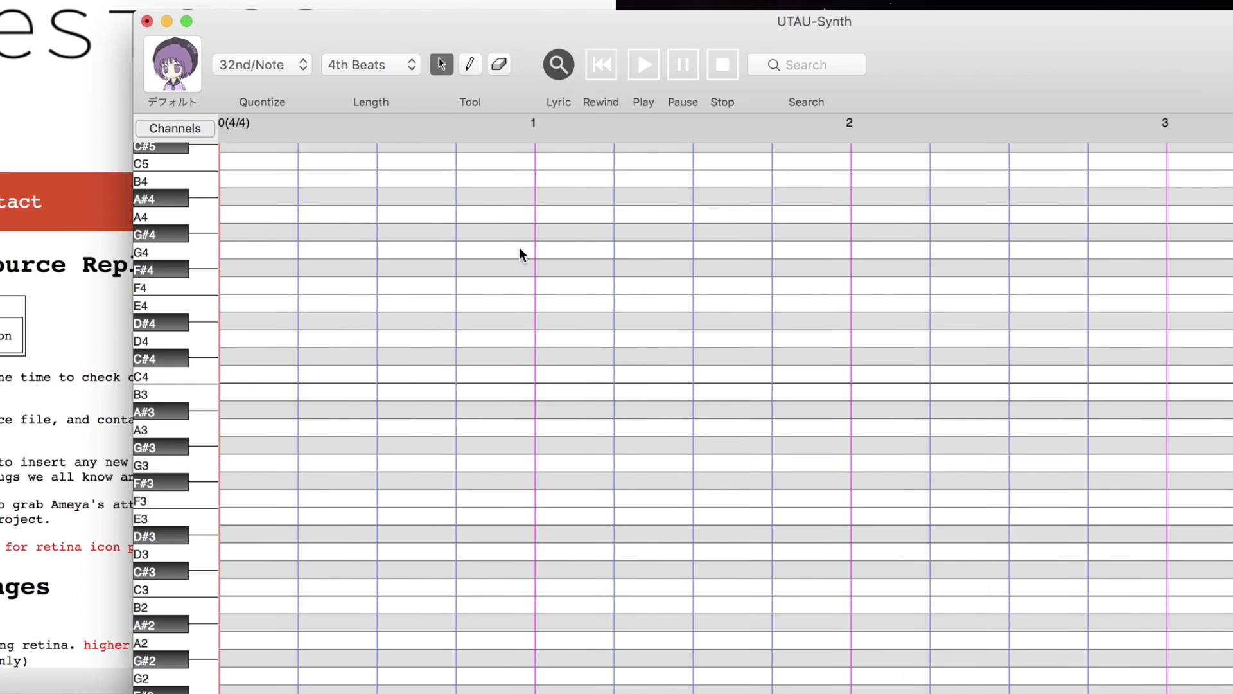
Reposition the editor window and quit UTAU-Synth, discarding the unsaved changes.
{"action": "scroll", "coordinate": [163, 589], "scroll_direction": "down", "scroll_amount": 8}
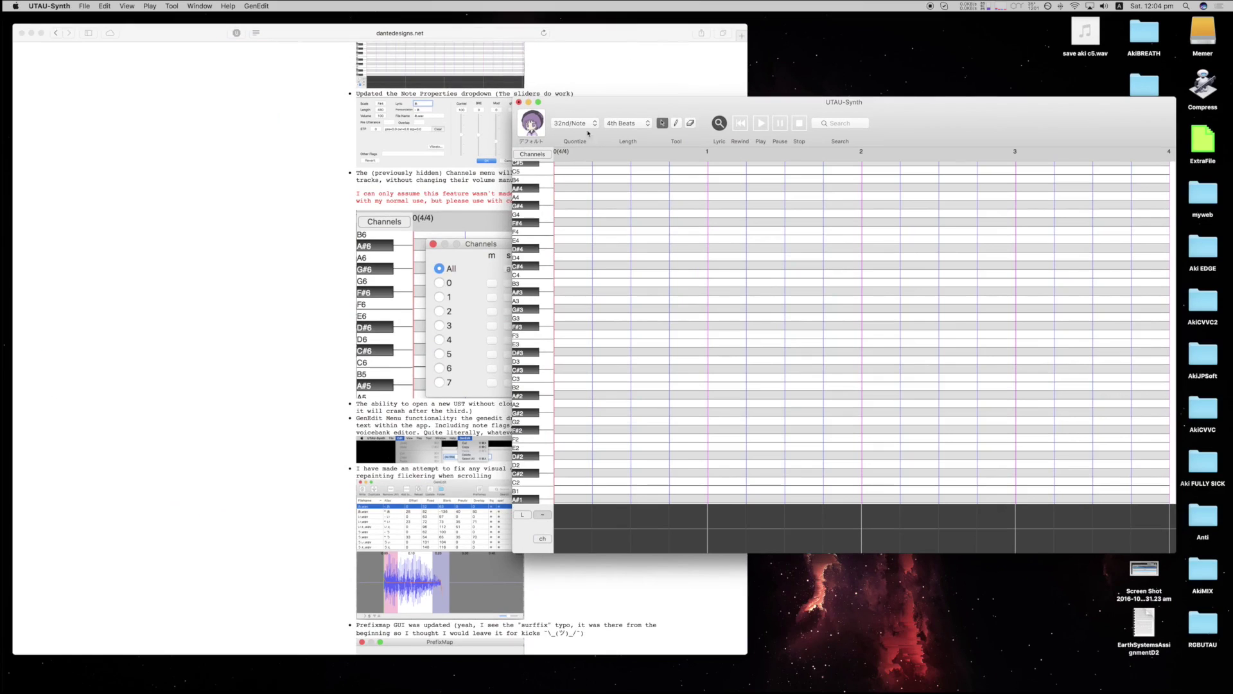
{"action": "left_click_drag", "start_coordinate": [587, 114], "coordinate": [724, 687]}
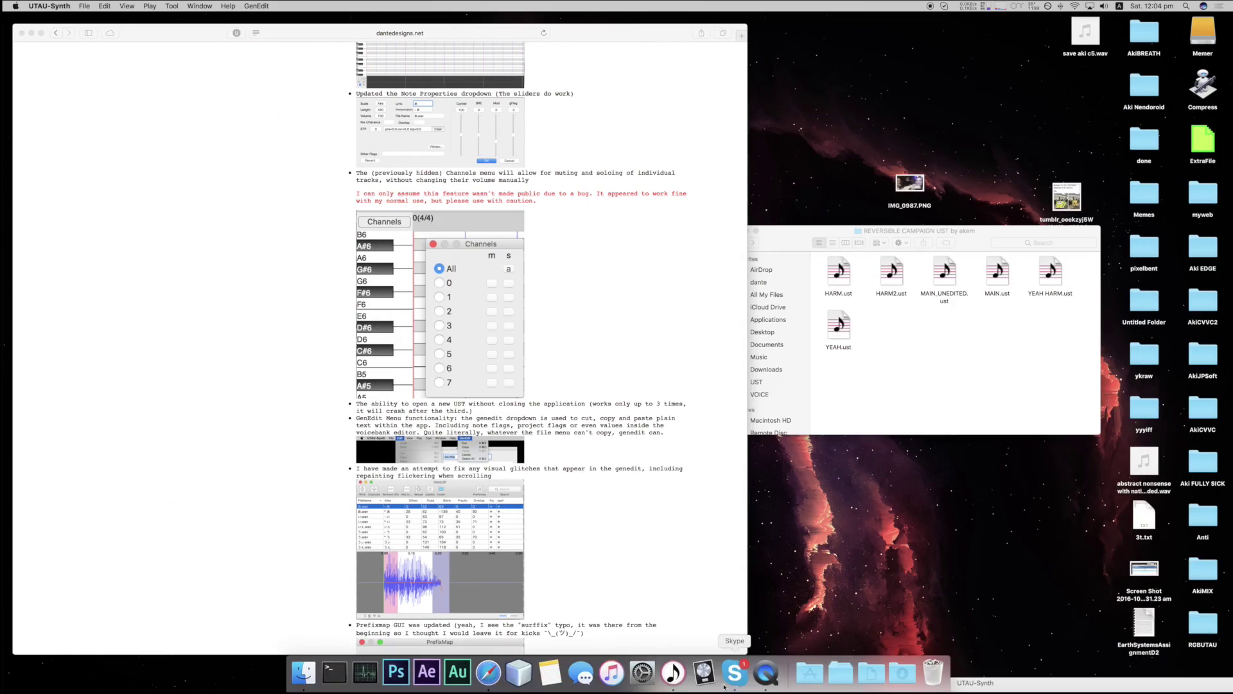
{"action": "left_click", "coordinate": [980, 671]}
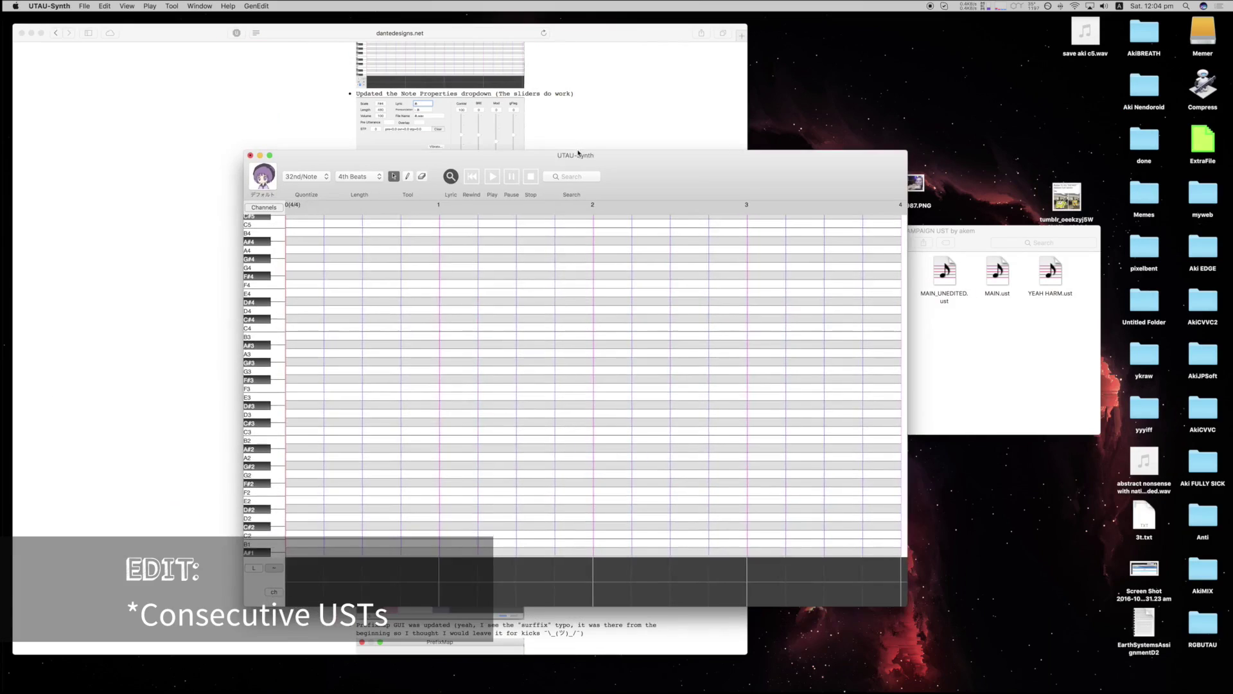
{"action": "left_click_drag", "start_coordinate": [578, 153], "coordinate": [528, 77]}
{"action": "key", "text": "super+q"}
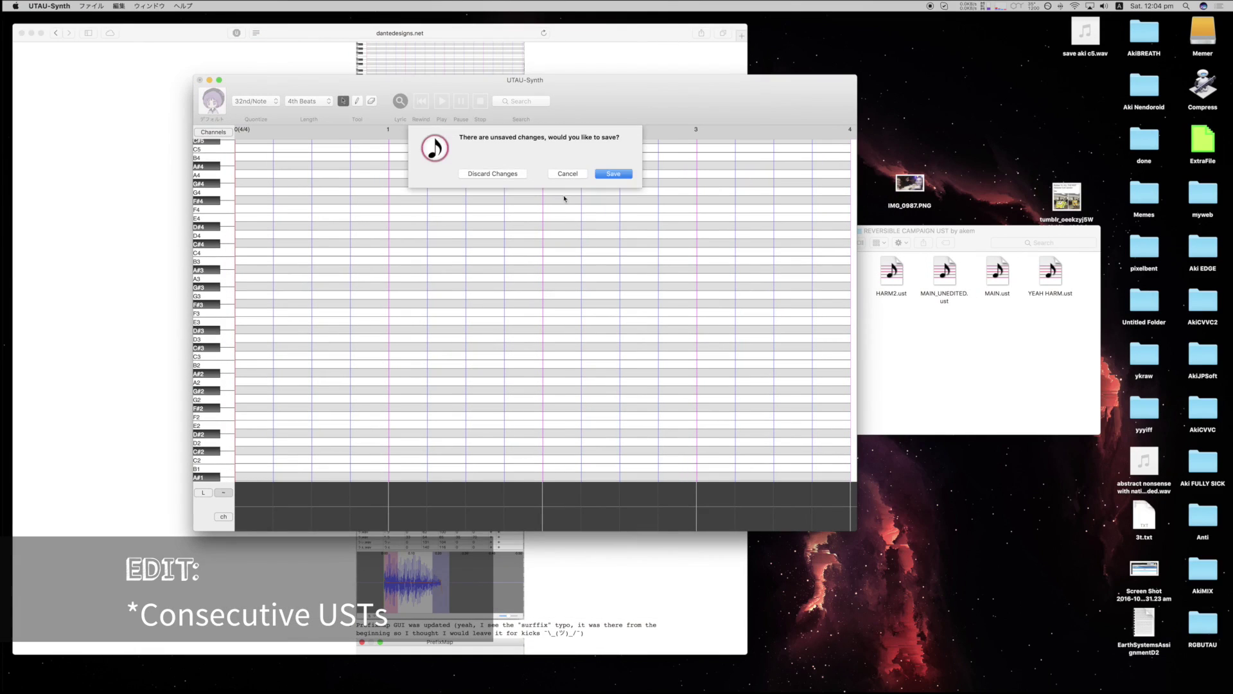
{"action": "left_click", "coordinate": [492, 174]}
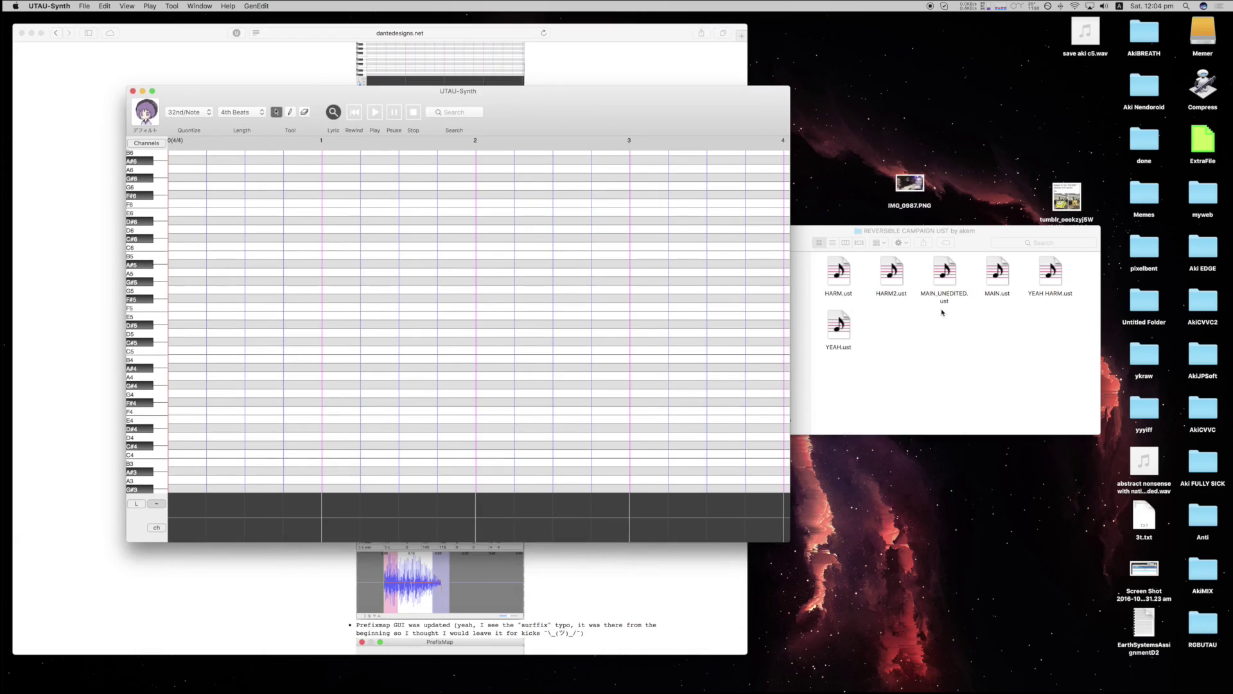
Open MAIN.ust, YEAH HARM.ust, YEAH.ust, HARM2.ust, HARM.ust and MAIN_UNEDITED.ust from the Finder folder one after another without closing UTAU-Synth.
{"action": "left_click", "coordinate": [984, 281]}
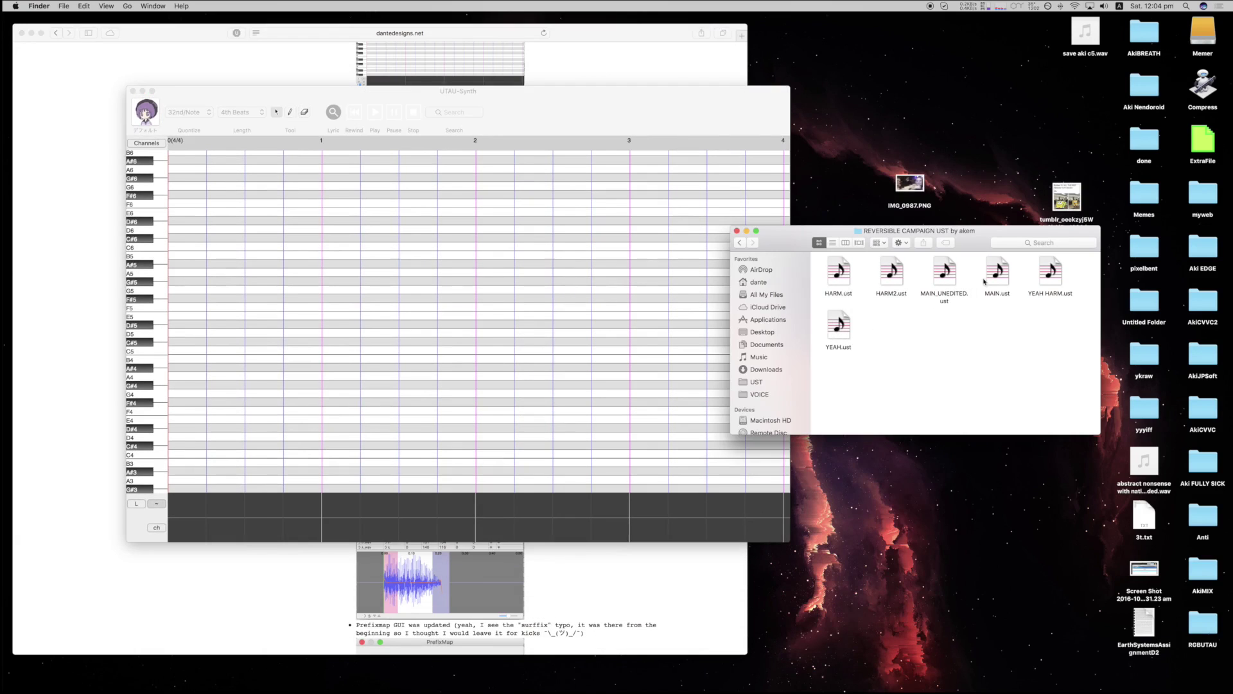
{"action": "double_click", "coordinate": [996, 273]}
{"action": "double_click", "coordinate": [1050, 275]}
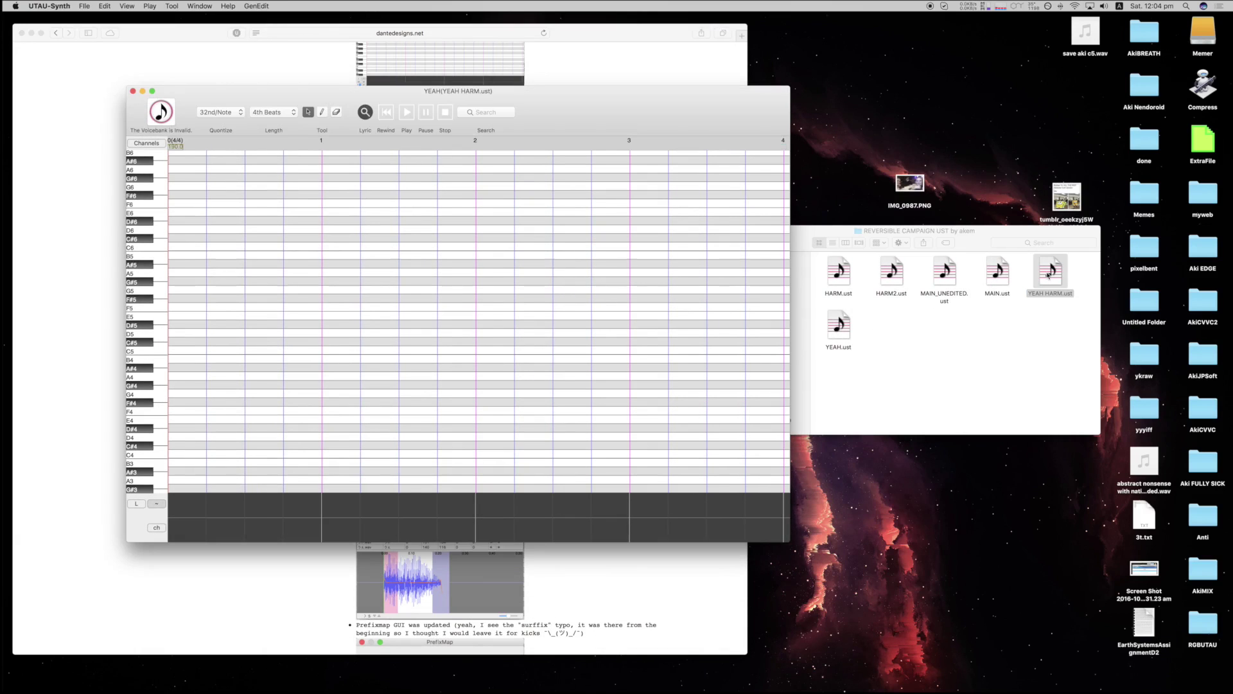
{"action": "double_click", "coordinate": [839, 325]}
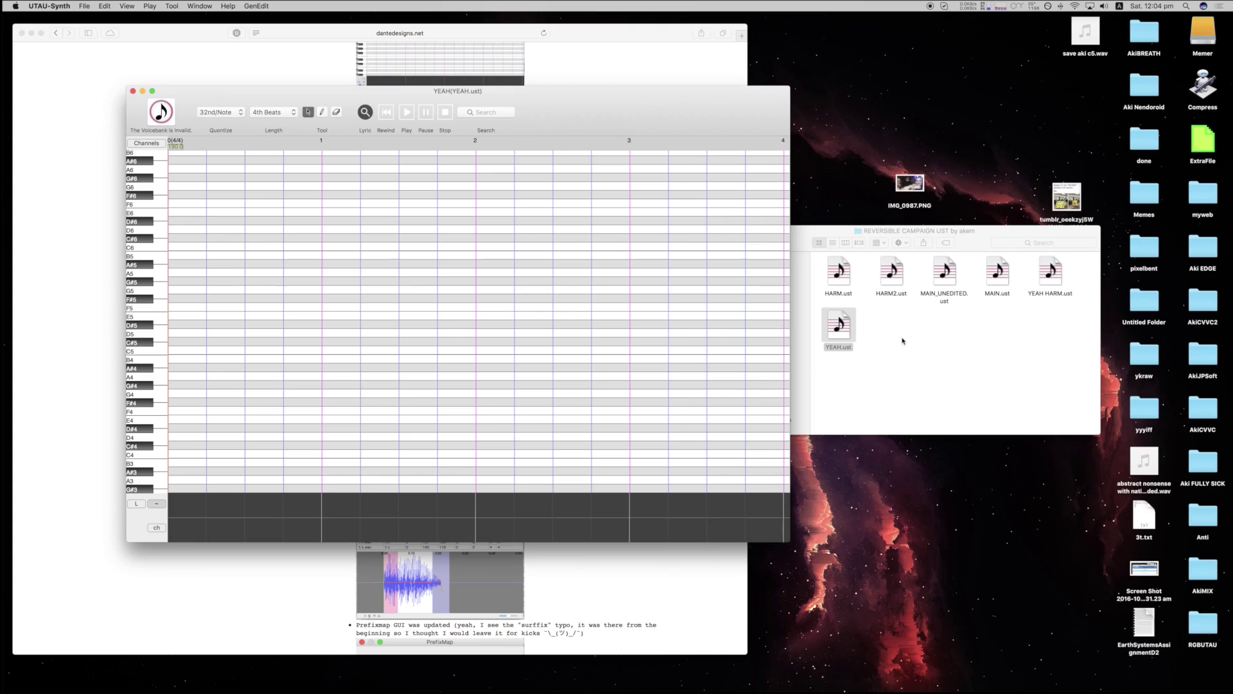
{"action": "double_click", "coordinate": [899, 273]}
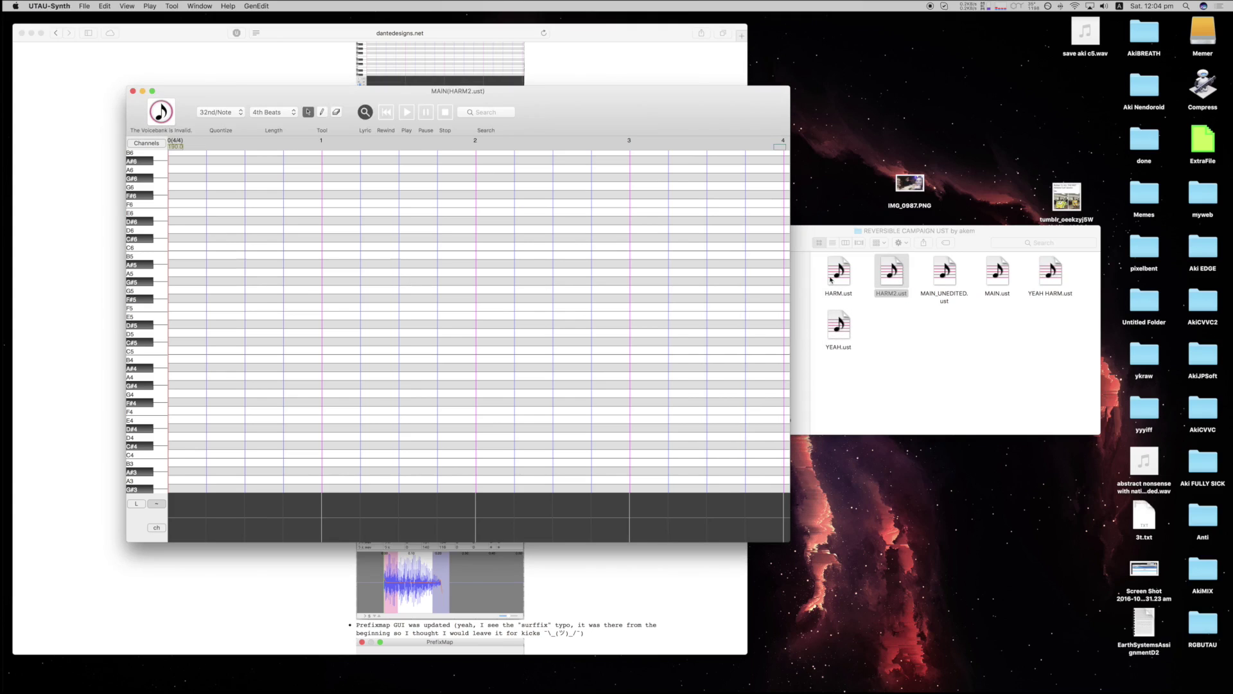
{"action": "double_click", "coordinate": [831, 280]}
{"action": "double_click", "coordinate": [935, 276]}
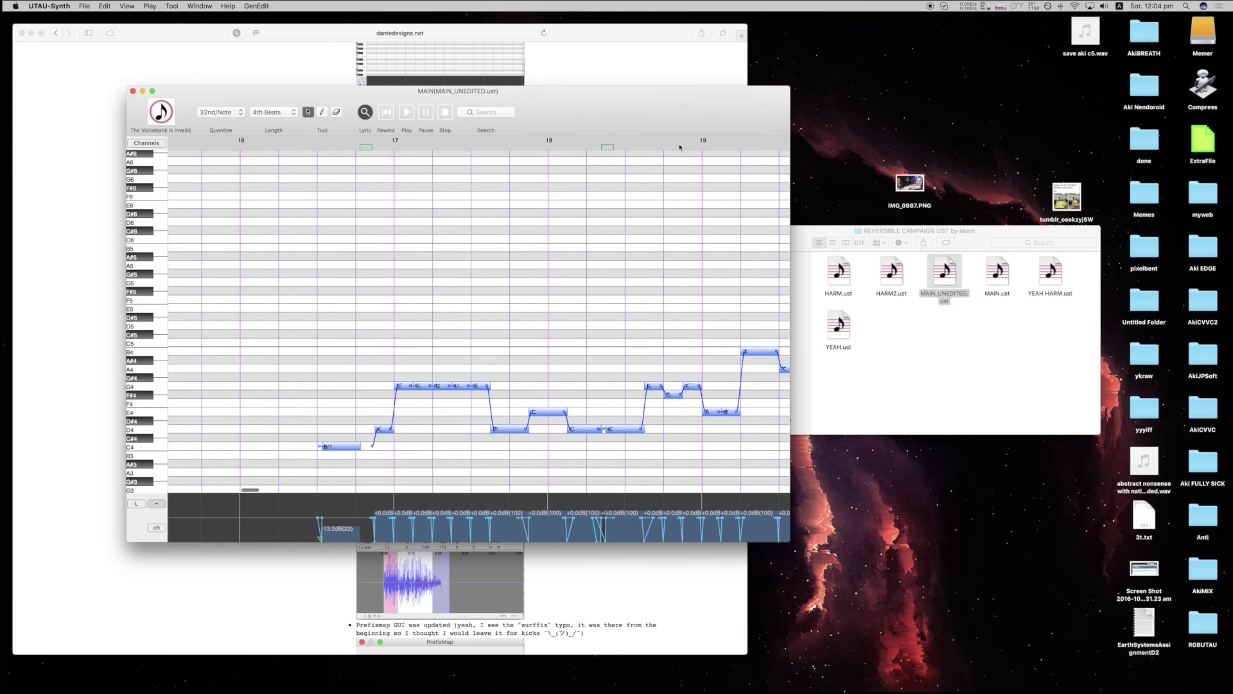
View the Mac's system overview with its macOS version and hardware, and close it.
{"action": "left_click_drag", "start_coordinate": [674, 127], "coordinate": [718, 137]}
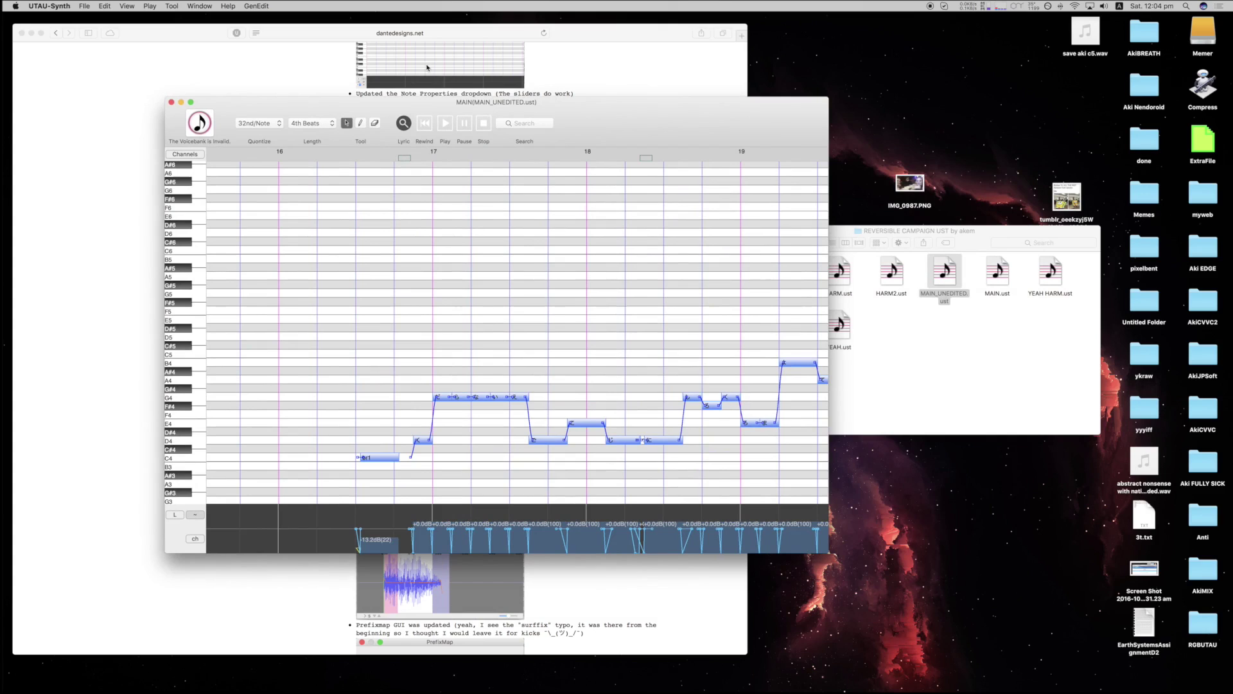
{"action": "left_click", "coordinate": [14, 6]}
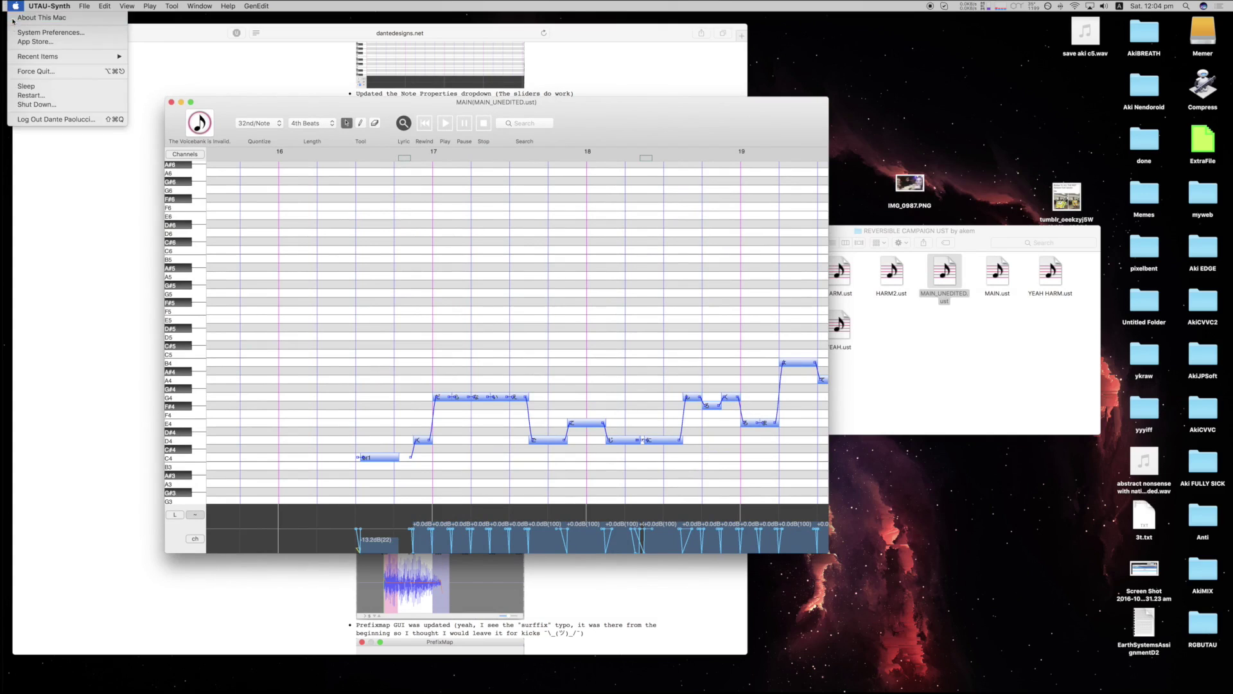
{"action": "left_click", "coordinate": [14, 20]}
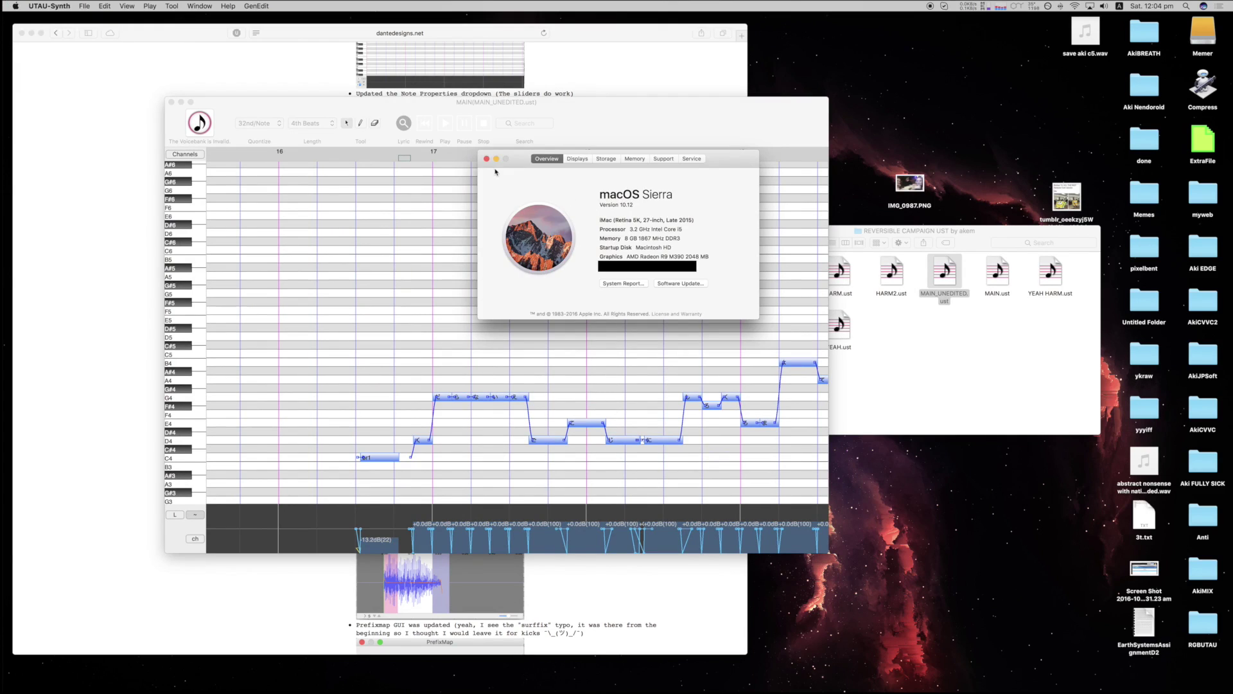
{"action": "left_click", "coordinate": [486, 159]}
Move the MAIN_UNEDITED.ust window aside, quit UTAU-Synth and return to the Finder folder.
{"action": "left_click_drag", "start_coordinate": [613, 137], "coordinate": [585, 128]}
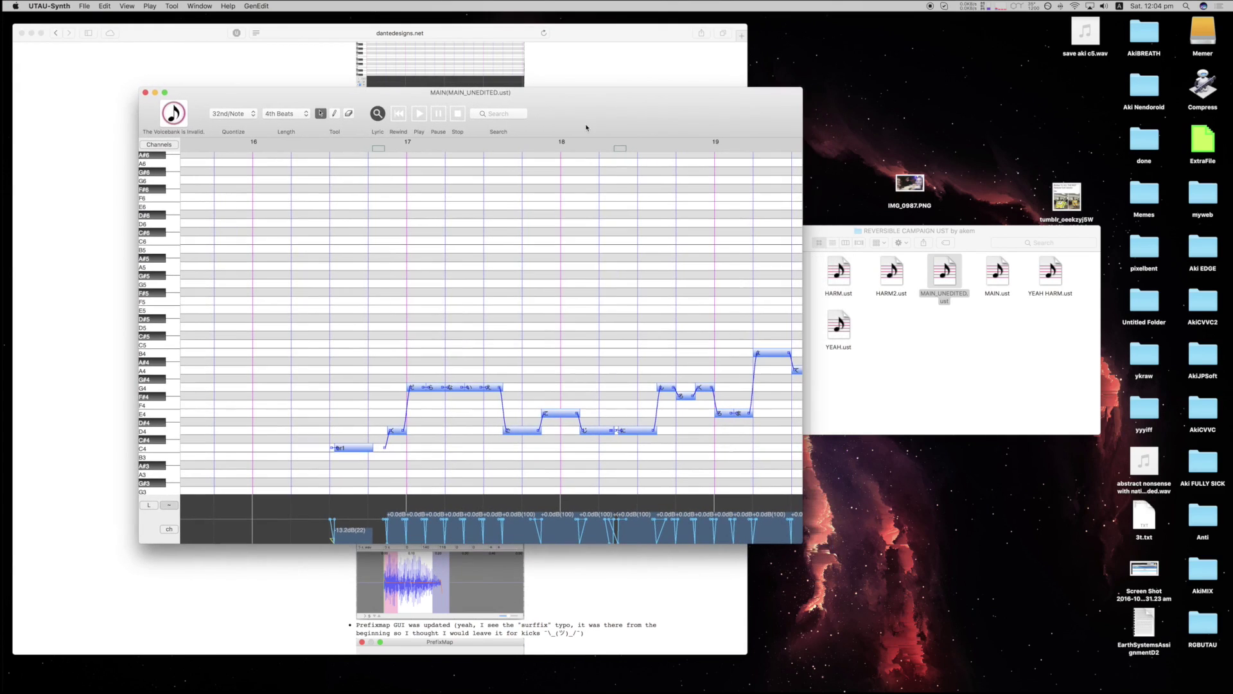
{"action": "key", "text": "super+q"}
{"action": "left_click", "coordinate": [877, 307]}
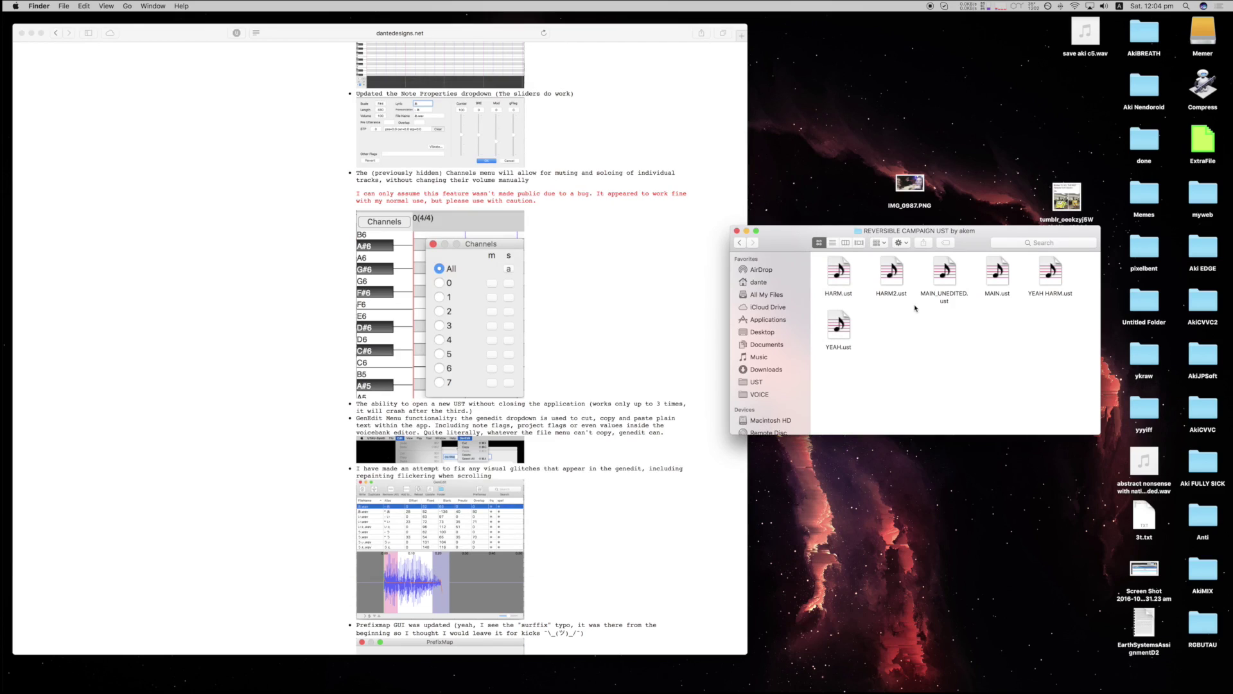
Switch to Safari and highlight the release note about opening a new UST without closing the application.
{"action": "left_click", "coordinate": [679, 295]}
{"action": "scroll", "coordinate": [634, 302], "scroll_direction": "down", "scroll_amount": 5}
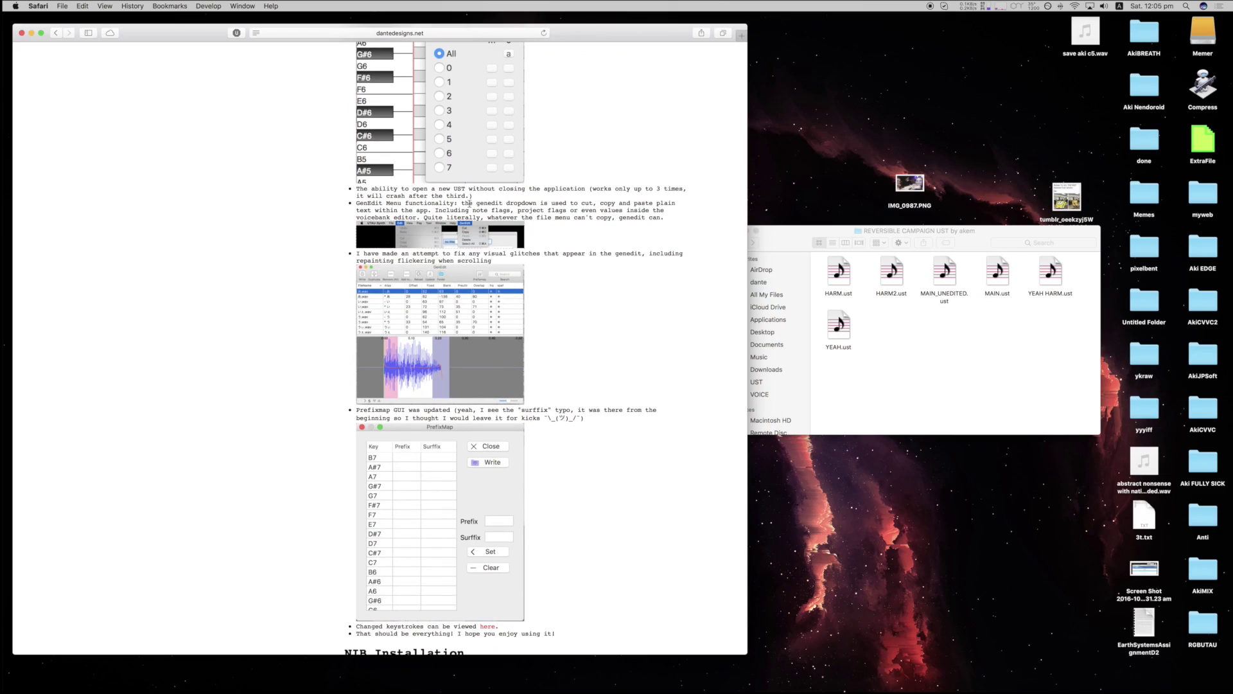
{"action": "left_click_drag", "start_coordinate": [507, 198], "coordinate": [357, 189]}
{"action": "left_click", "coordinate": [507, 199]}
Launch UTAU-Synth and enter Y8H27B39g+3 as the flags in the project properties.
{"action": "left_click", "coordinate": [913, 330]}
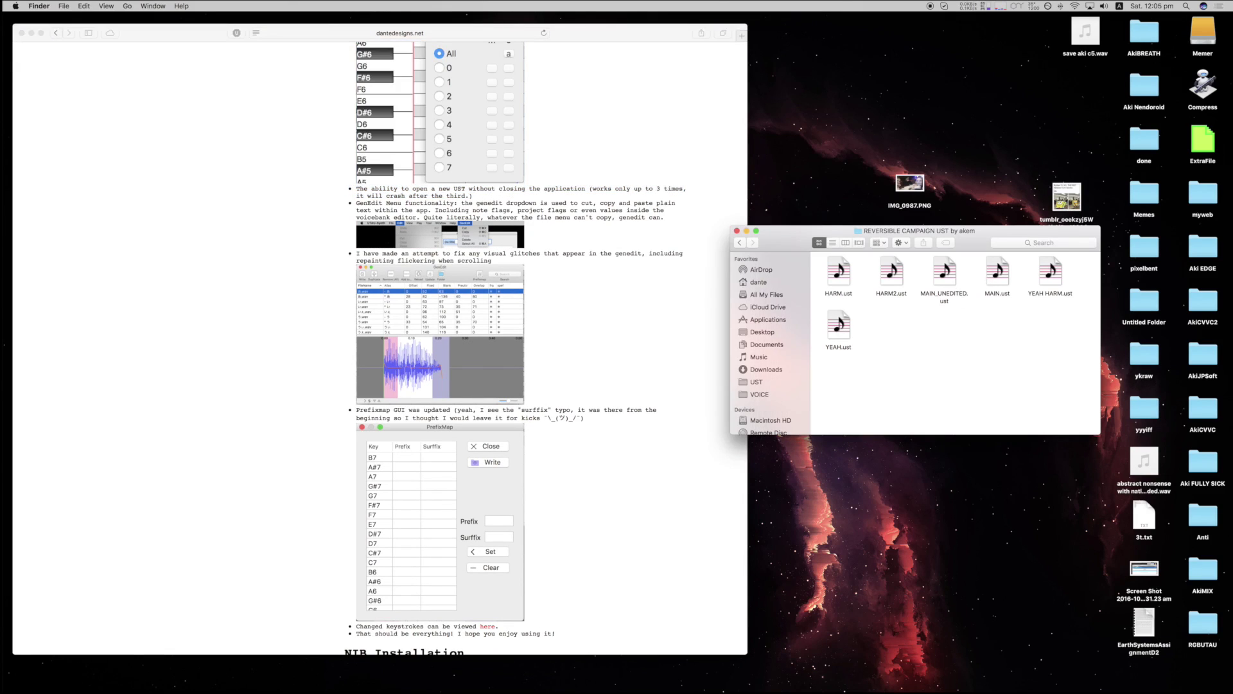
{"action": "left_click", "coordinate": [673, 679]}
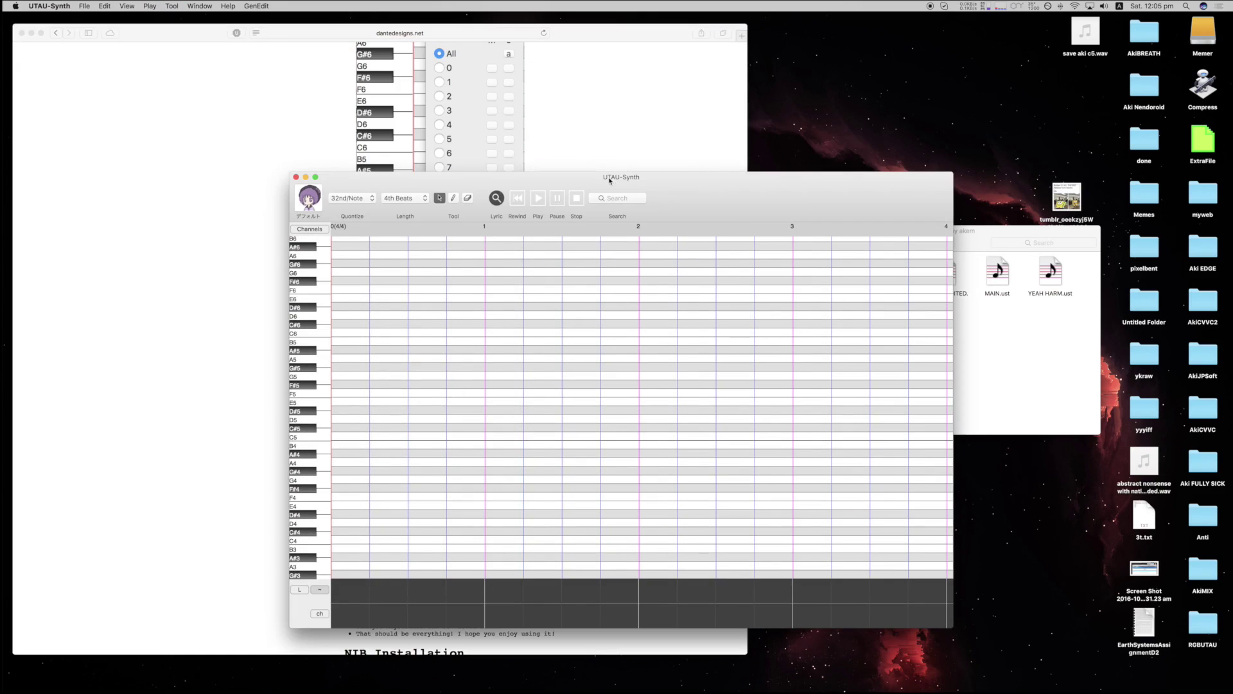
{"action": "left_click", "coordinate": [589, 211]}
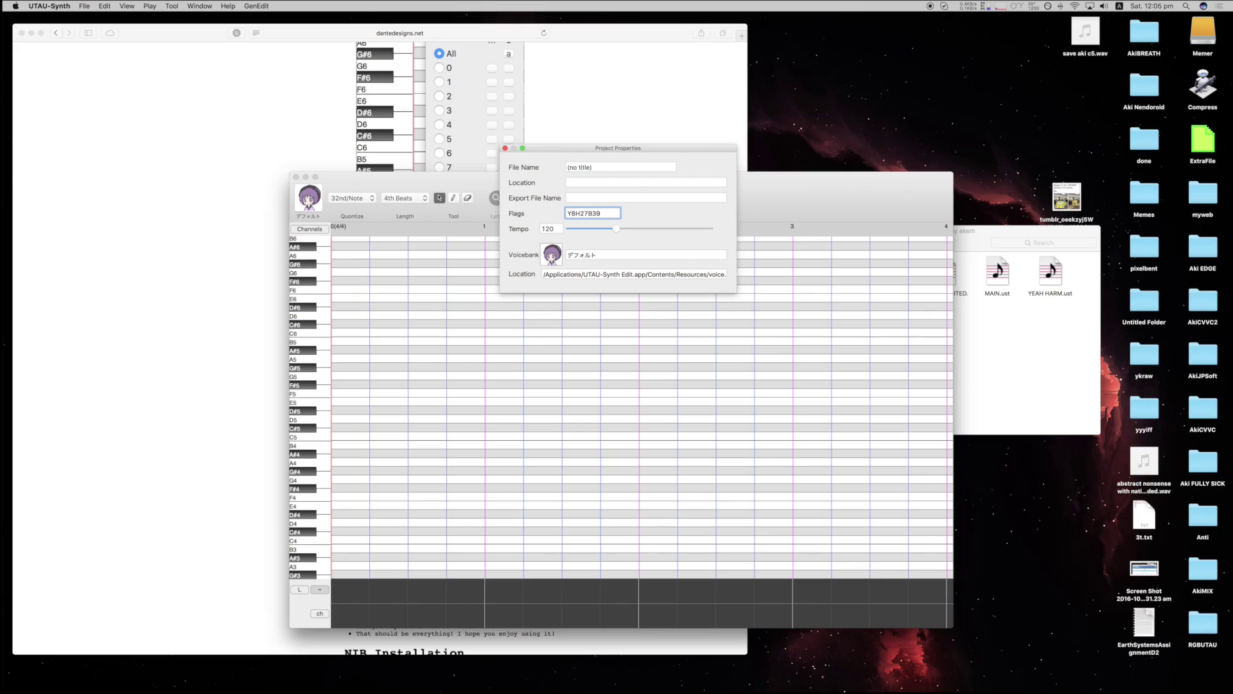
{"action": "key", "text": "Return"}
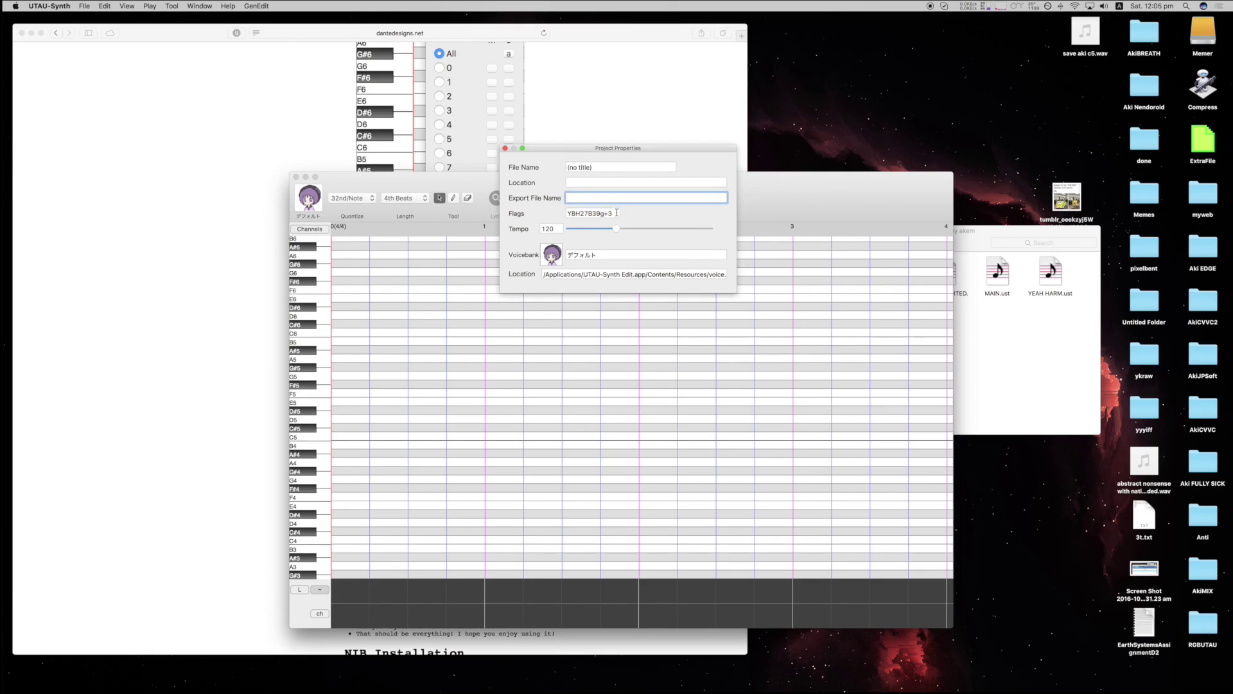
Copy the project's flags text with the GenEdit Copy command, and quit UTAU-Synth, discarding the unsaved changes.
{"action": "left_click", "coordinate": [127, 6]}
{"action": "mouse_move", "coordinate": [106, 7]}
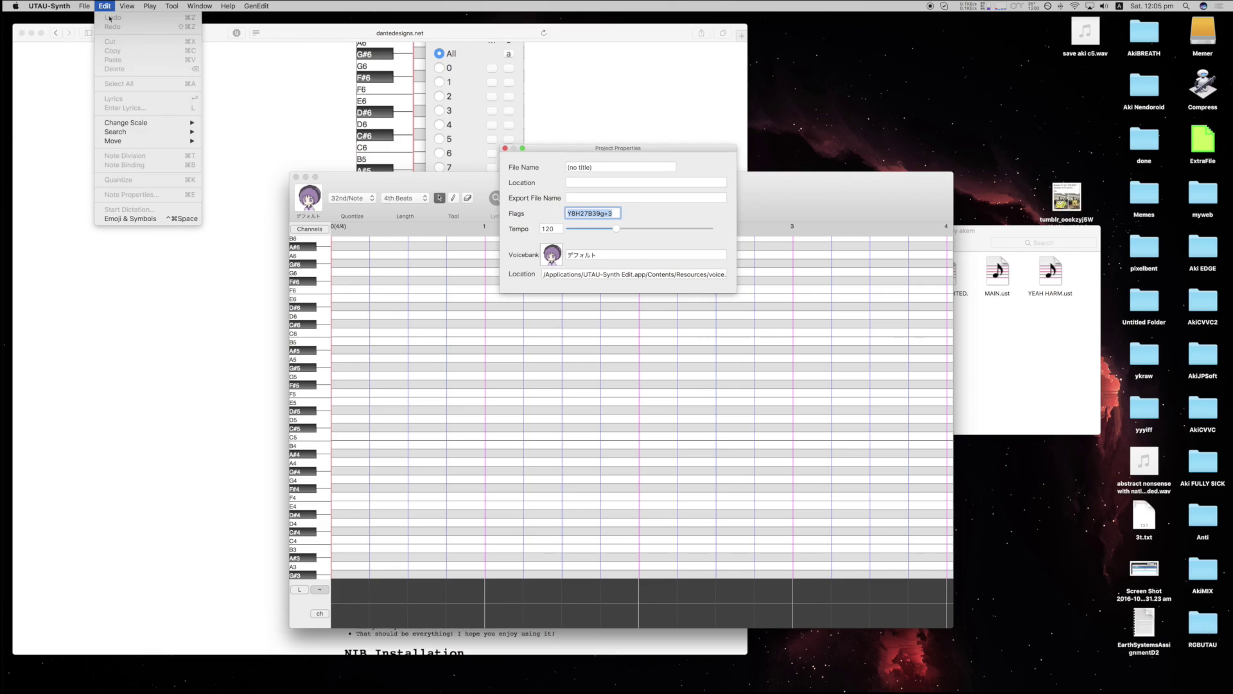
{"action": "mouse_move", "coordinate": [256, 6]}
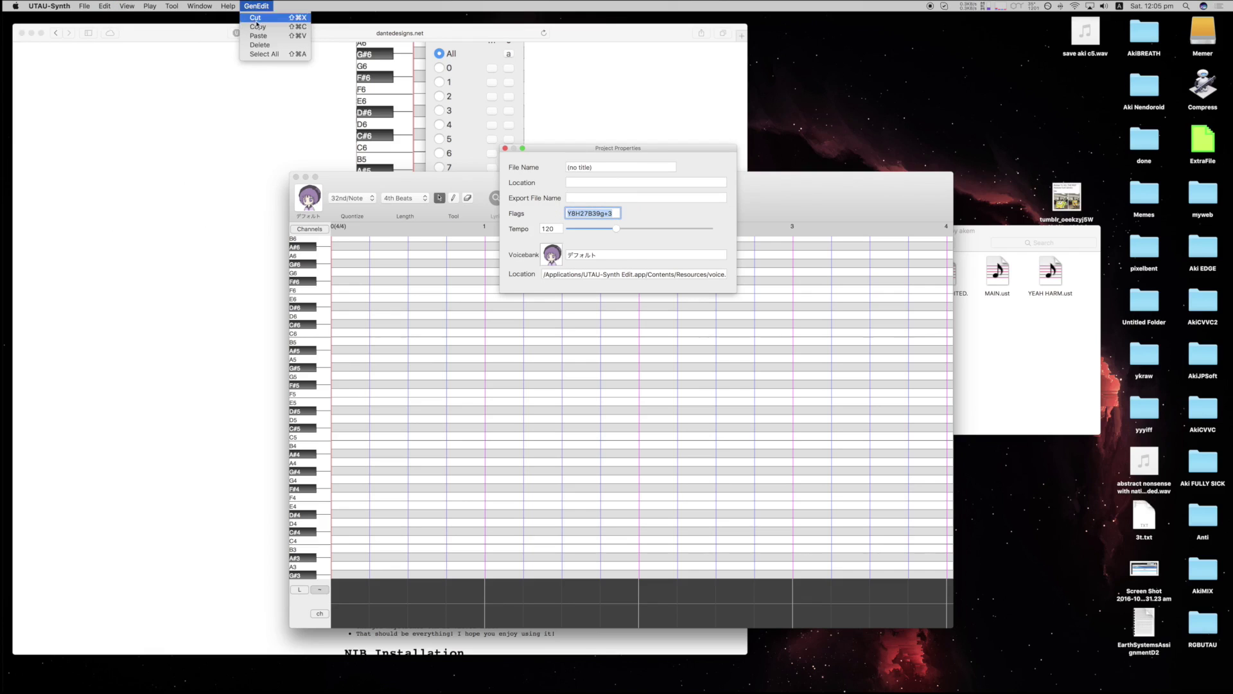
{"action": "left_click", "coordinate": [257, 27]}
{"action": "left_click", "coordinate": [505, 149]}
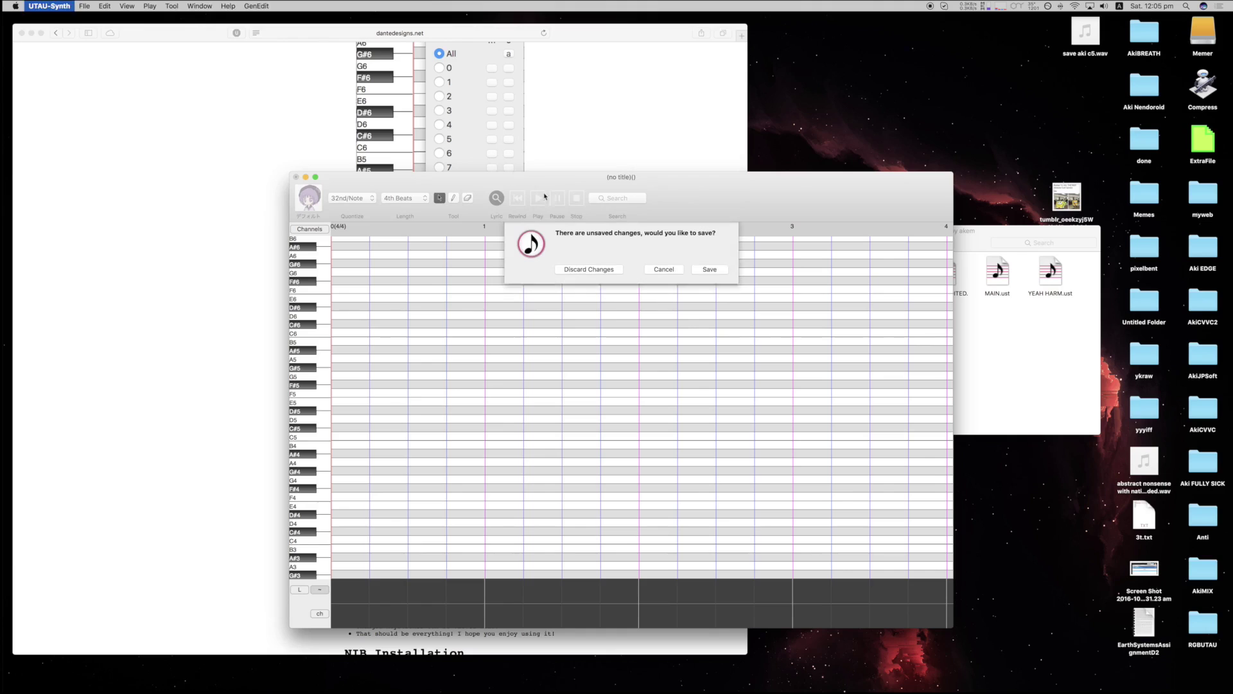
{"action": "left_click", "coordinate": [589, 269]}
Paste the copied flags into Spotlight Search to check the clipboard, and dismiss the search.
{"action": "key", "text": "super+space"}
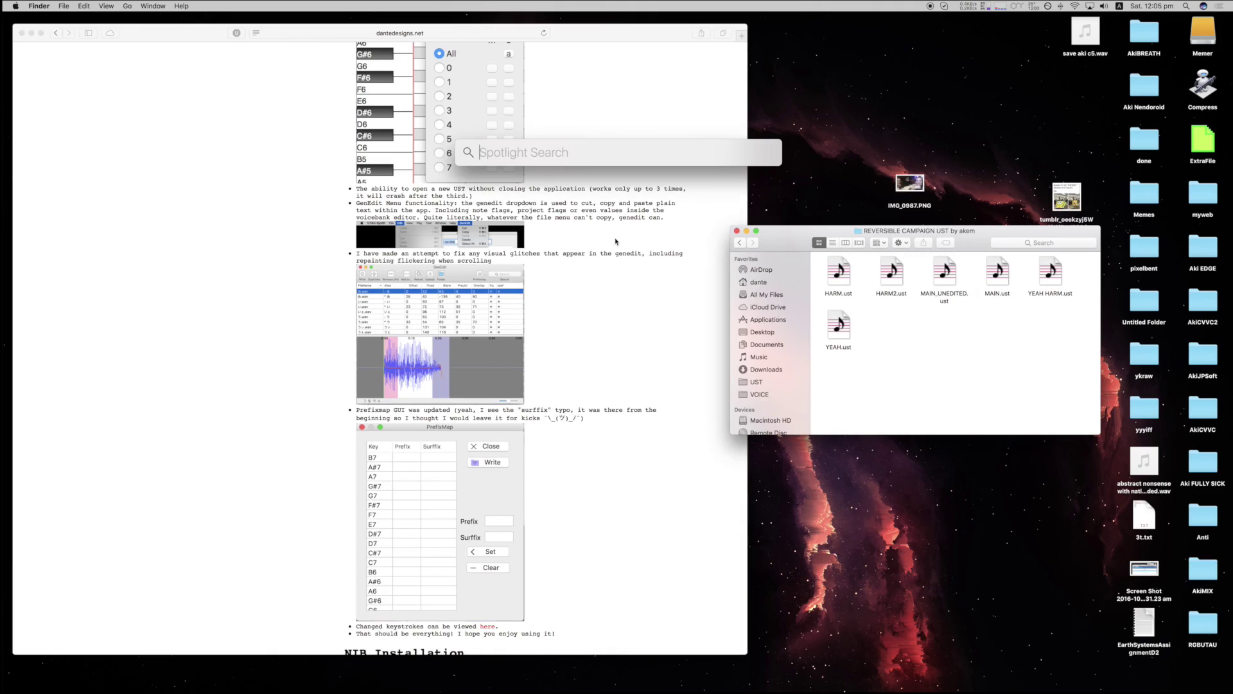
{"action": "key", "text": "super+v"}
{"action": "key", "text": "Escape"}
{"action": "key", "text": "Escape"}
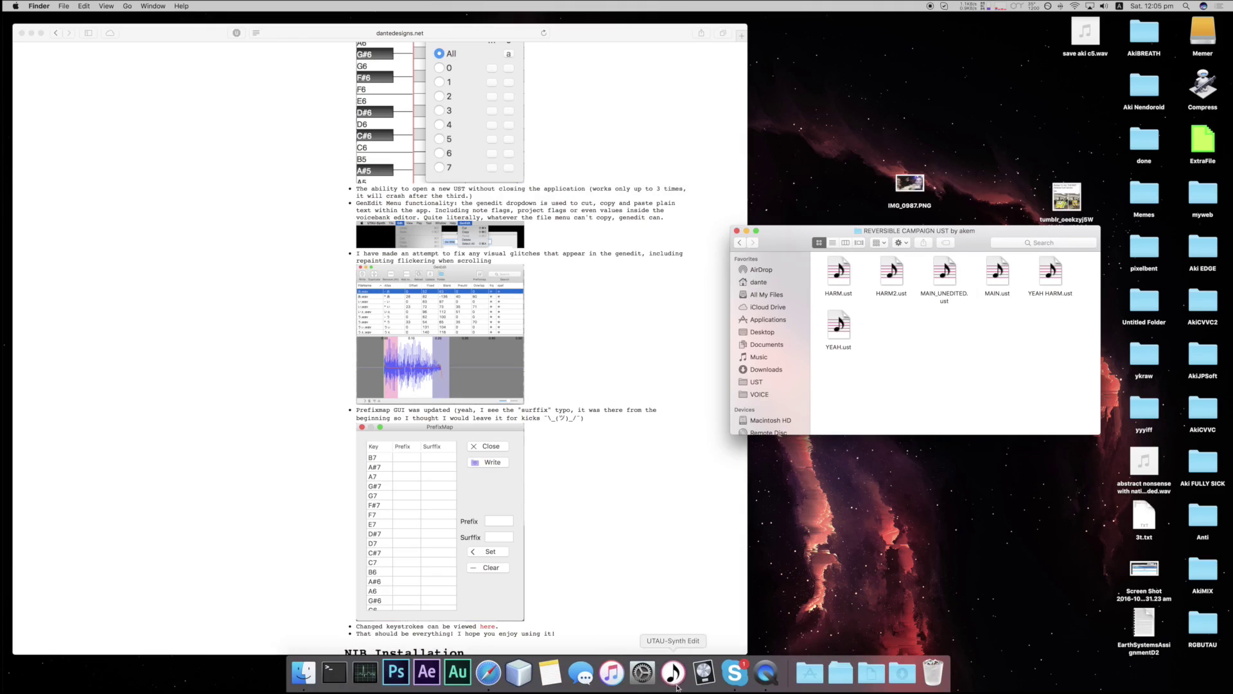
Launch UTAU-Synth, and in the project properties set the tempo to 118 and insert the copied flags with the GenEdit Paste command.
{"action": "left_click", "coordinate": [677, 687]}
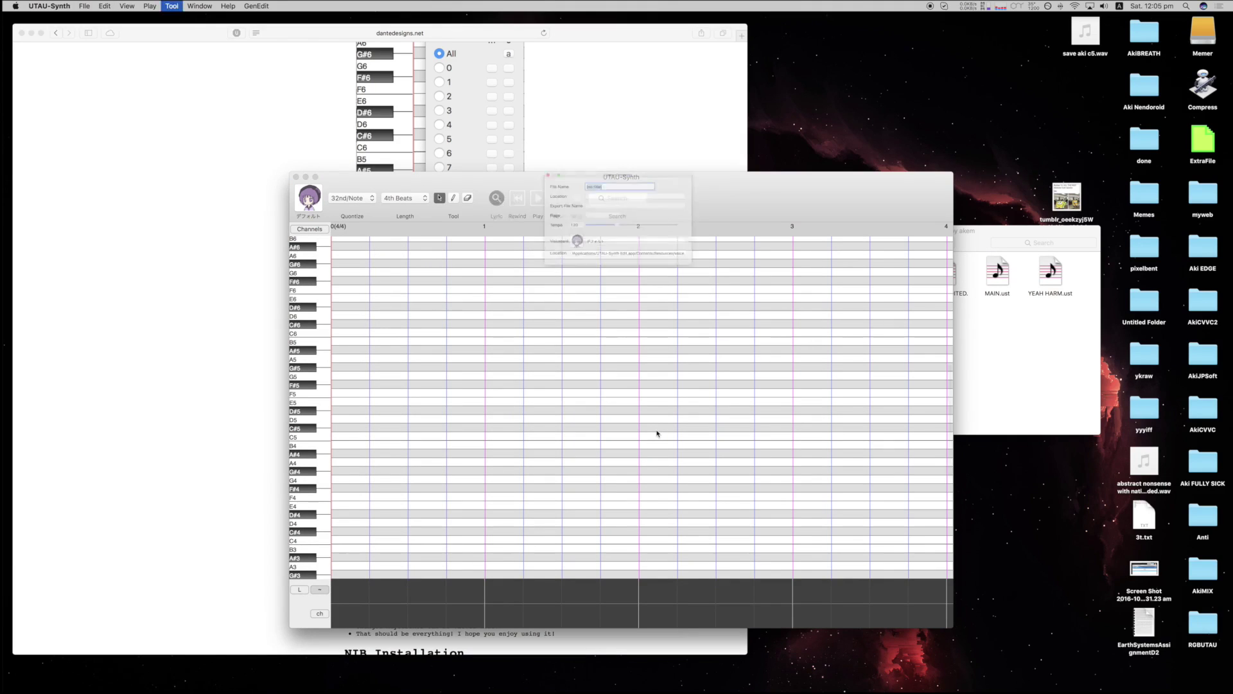
{"action": "left_click", "coordinate": [588, 213]}
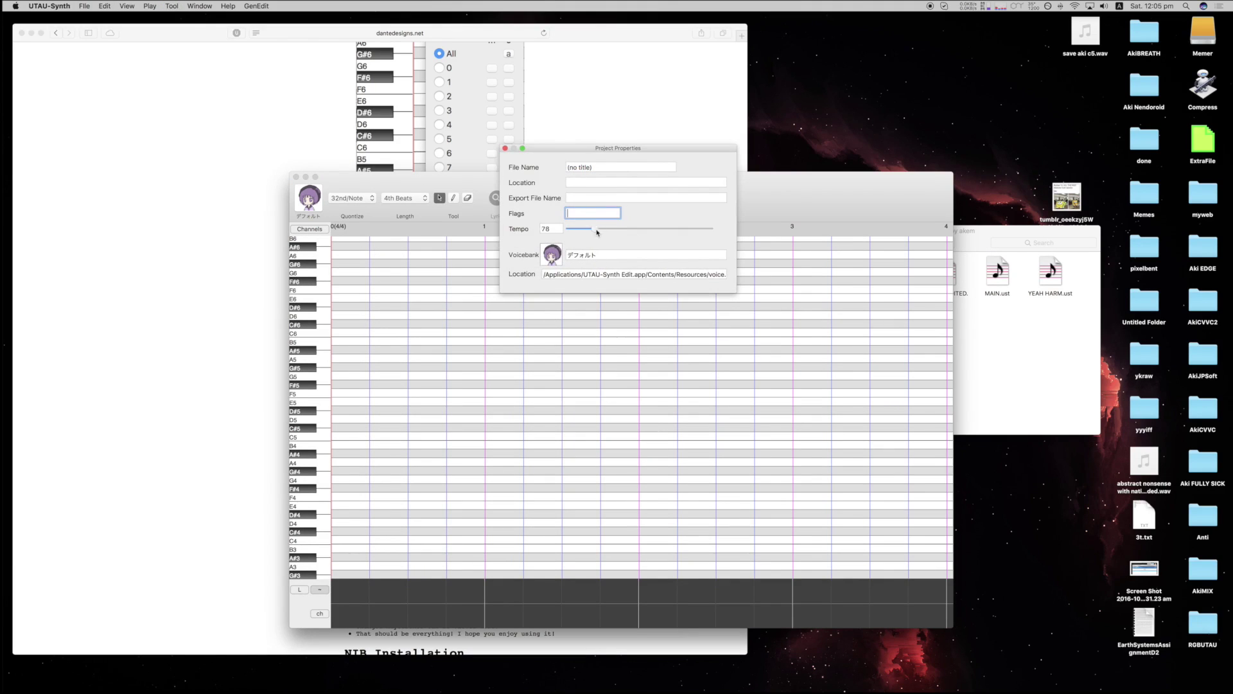
{"action": "left_click", "coordinate": [614, 228]}
{"action": "left_click", "coordinate": [256, 6]}
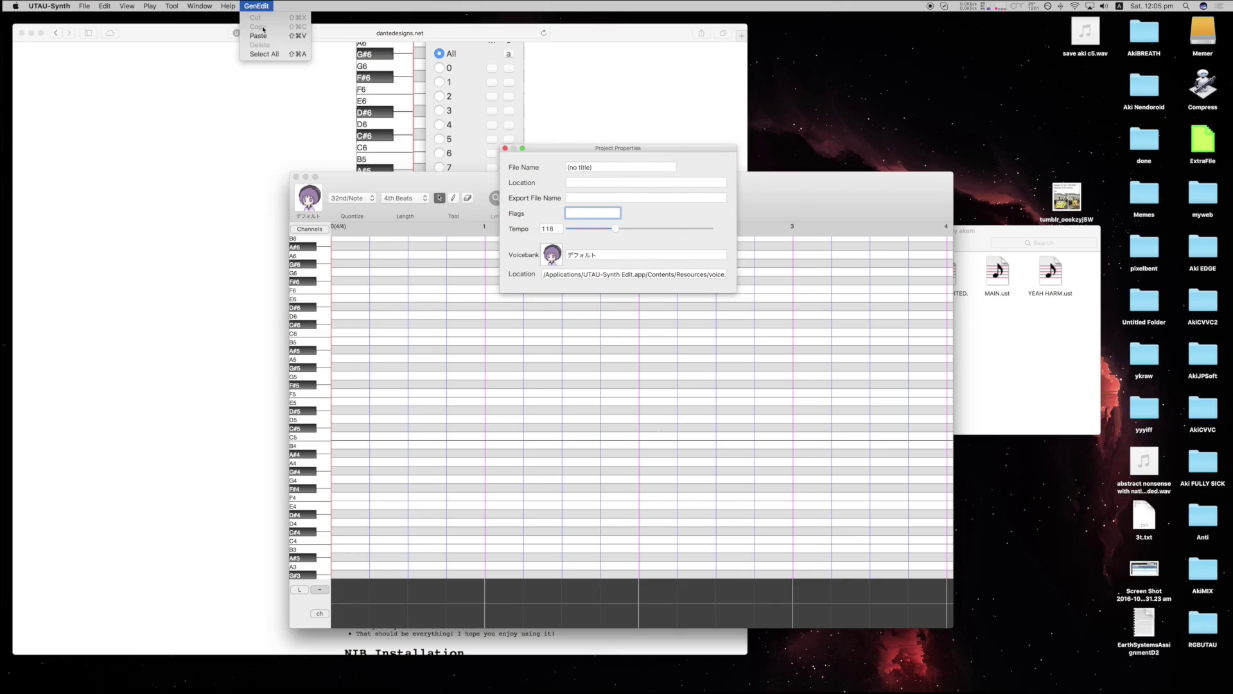
{"action": "left_click", "coordinate": [259, 40]}
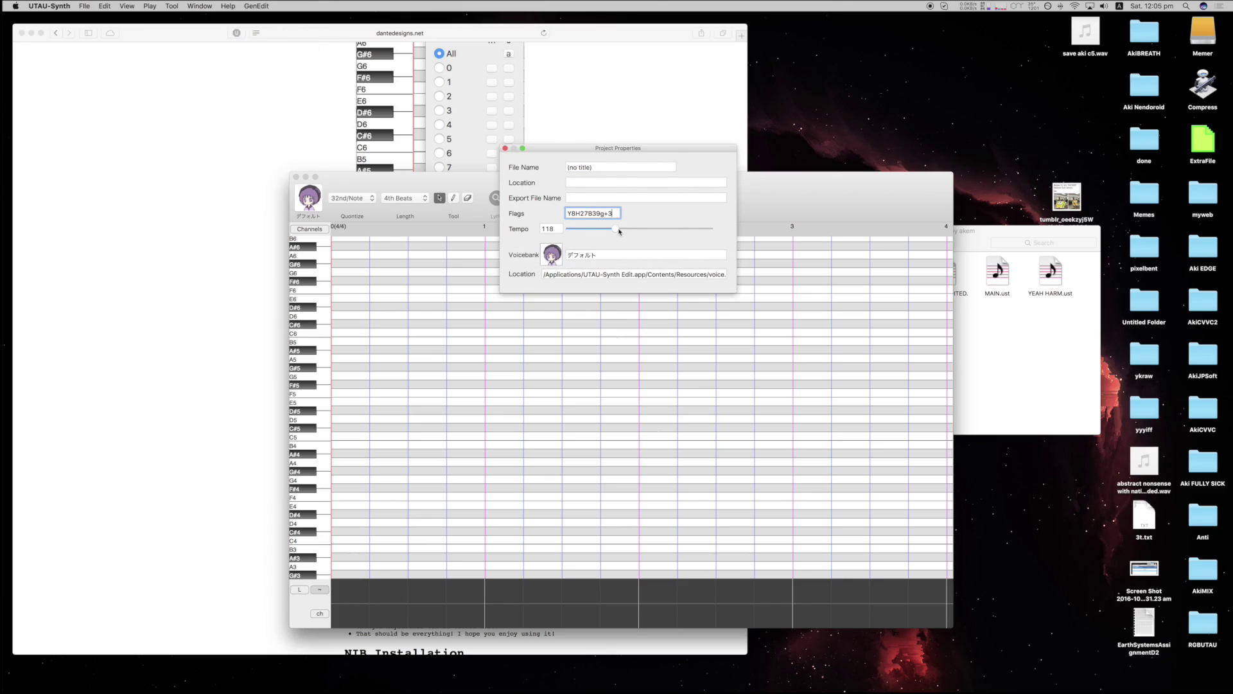
Clear the project's flags text, close the project properties, and reposition the editor window.
{"action": "key", "text": "super+a"}
{"action": "key", "text": "BackSpace"}
{"action": "left_click", "coordinate": [505, 149]}
{"action": "left_click_drag", "start_coordinate": [495, 185], "coordinate": [551, 161]}
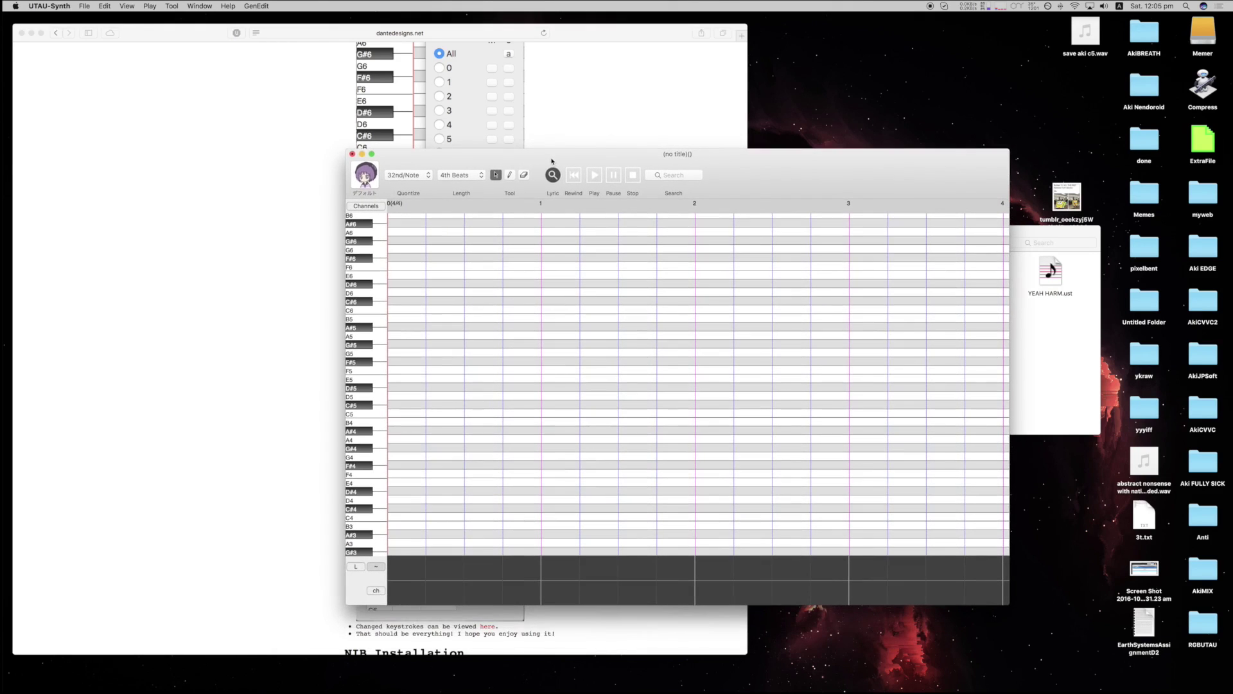
Open the voicebank editor, inspect the entry list and an entry's editable Fixed value, and close the editor.
{"action": "key", "text": "super+g"}
{"action": "scroll", "coordinate": [559, 206], "scroll_direction": "down", "scroll_amount": 6}
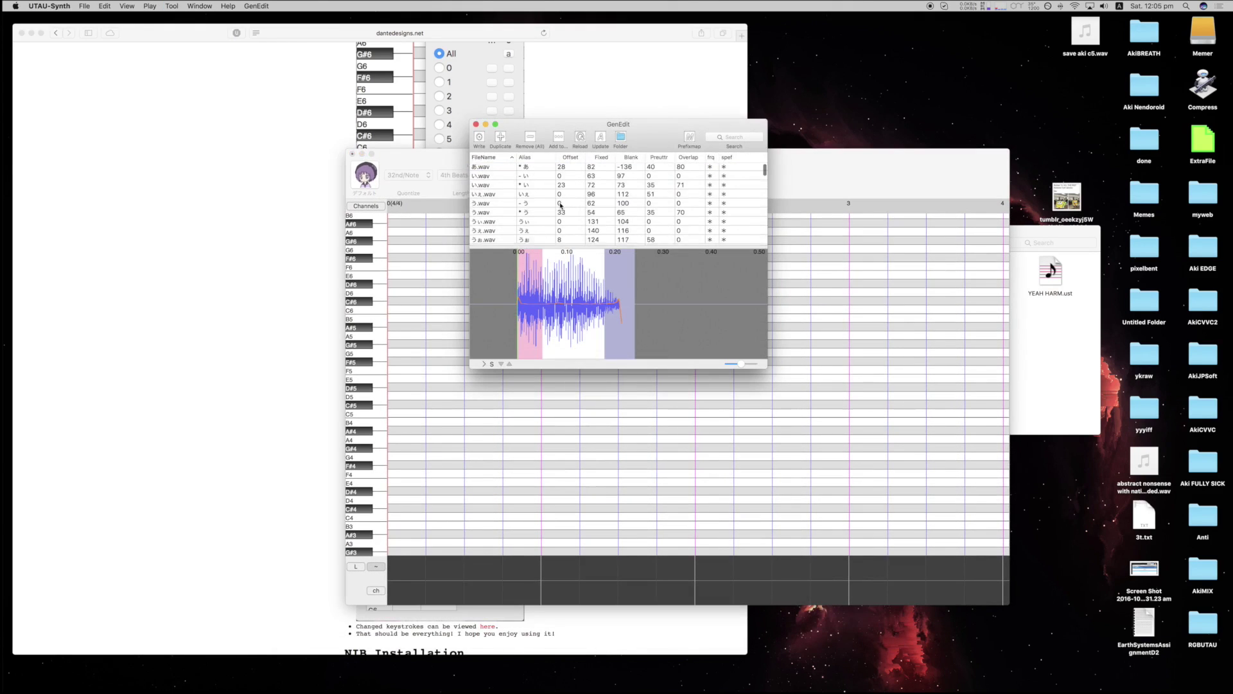
{"action": "scroll", "coordinate": [560, 206], "scroll_direction": "down", "scroll_amount": 1}
{"action": "left_click", "coordinate": [593, 181]}
{"action": "left_click", "coordinate": [594, 180]}
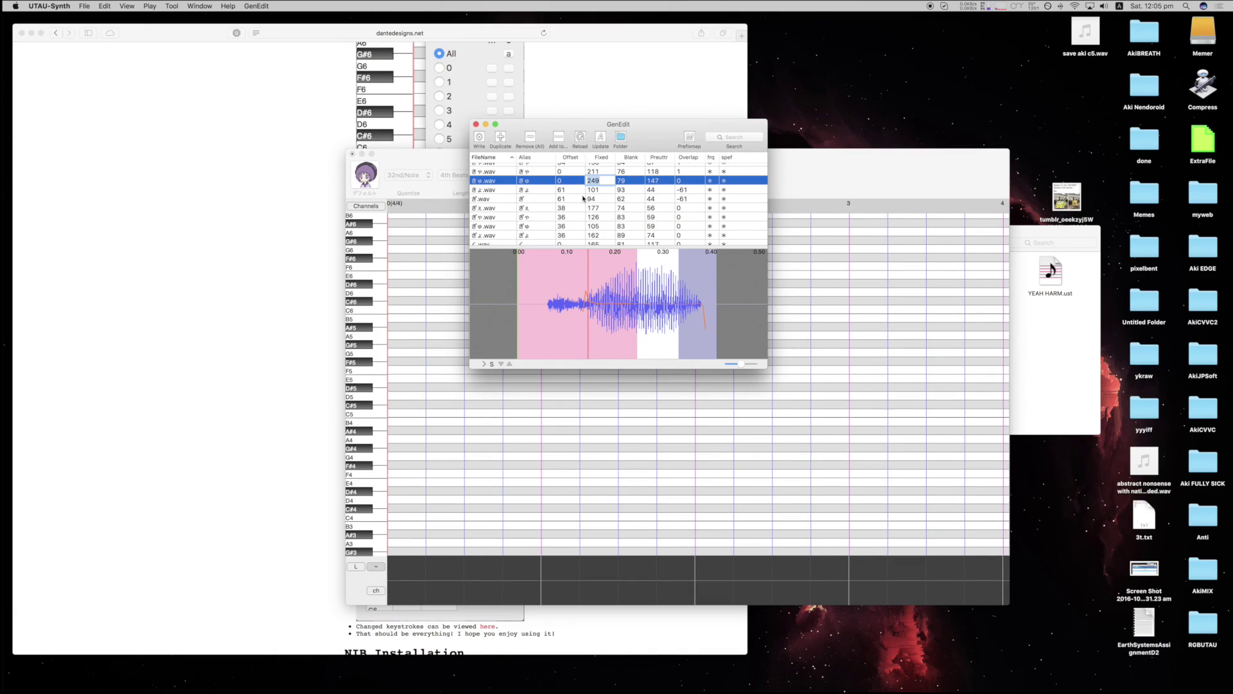
{"action": "key", "text": "super+w"}
Check the Prefixmap release note in Safari, and view the voicebank editor's PrefixMap window in UTAU-Synth before closing both editor windows.
{"action": "left_click", "coordinate": [275, 79]}
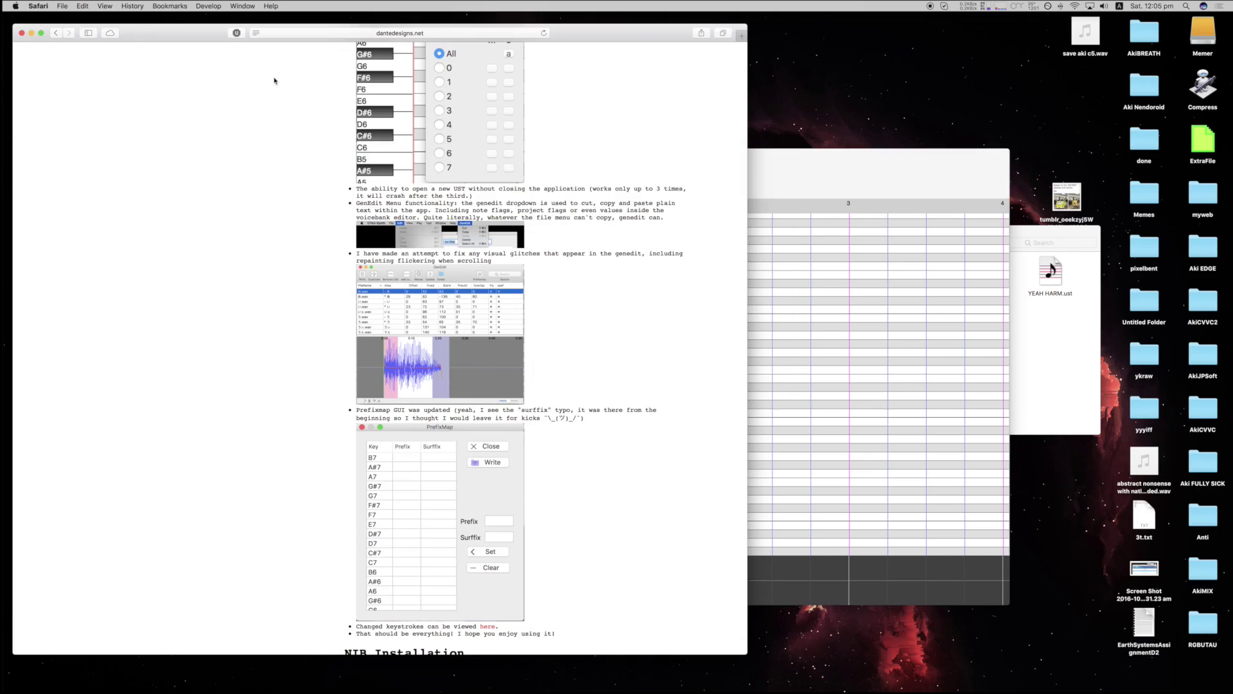
{"action": "scroll", "coordinate": [275, 160], "scroll_direction": "down", "scroll_amount": 5}
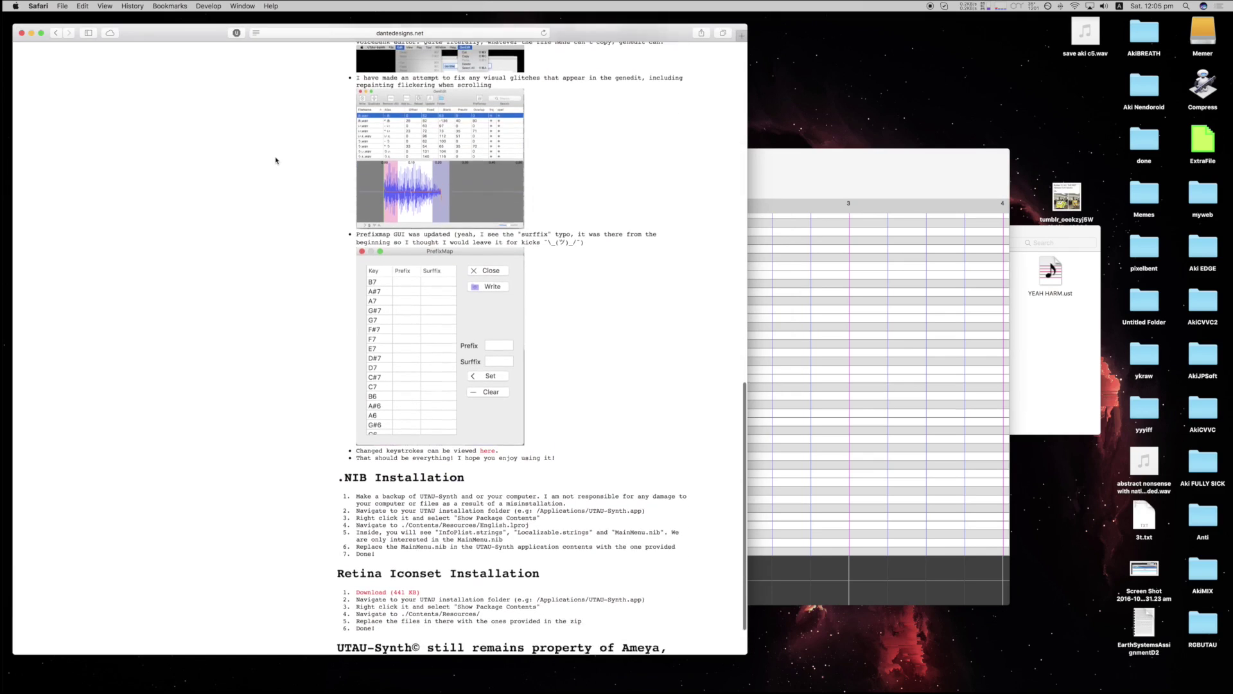
{"action": "left_click", "coordinate": [830, 179]}
{"action": "left_click_drag", "start_coordinate": [831, 180], "coordinate": [878, 163]}
{"action": "key", "text": "super+g"}
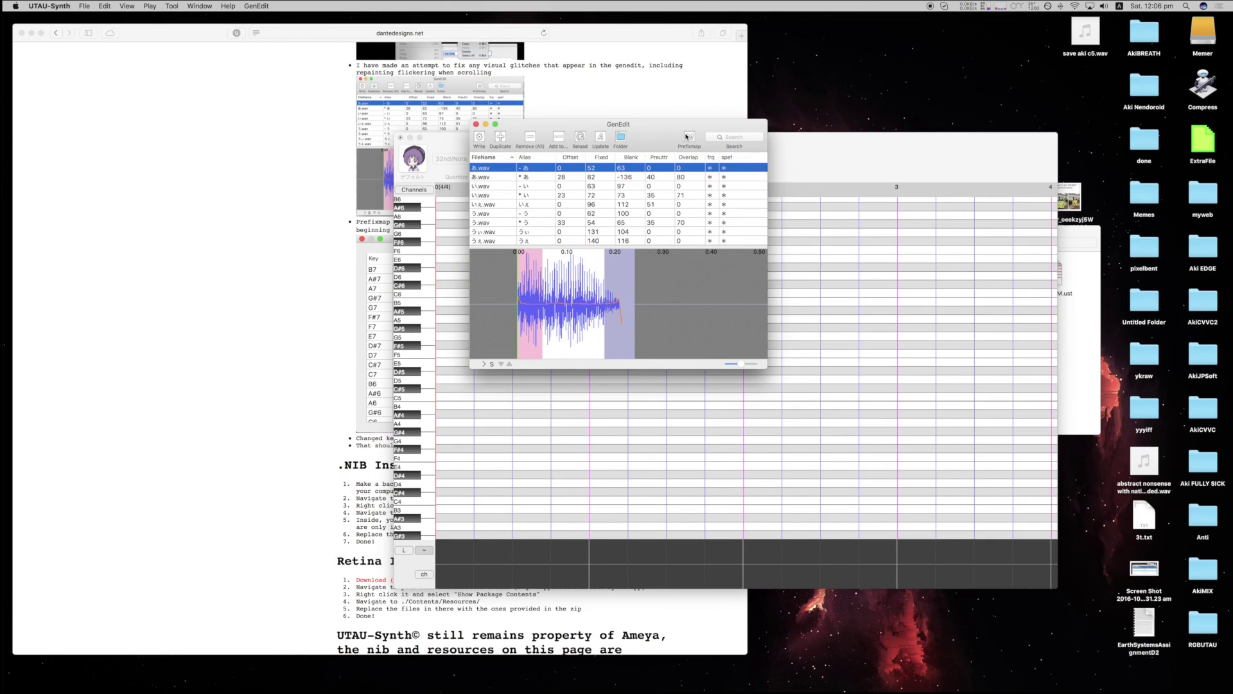
{"action": "left_click", "coordinate": [687, 136]}
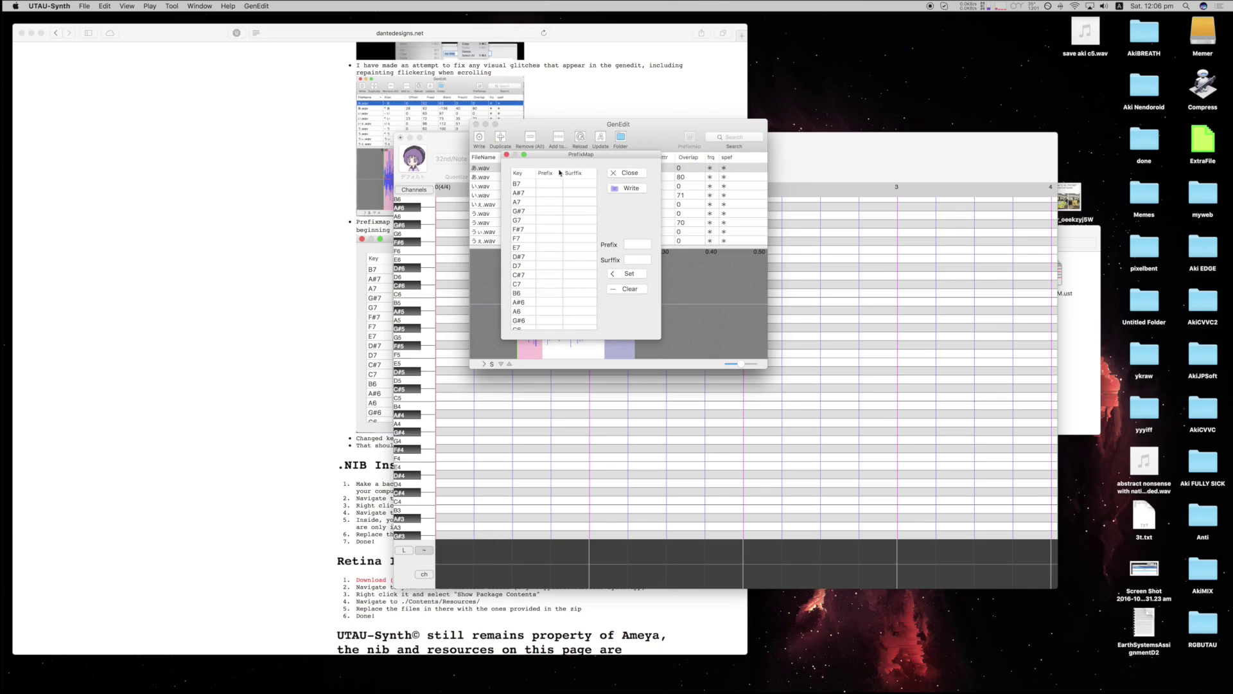
{"action": "left_click", "coordinate": [507, 155]}
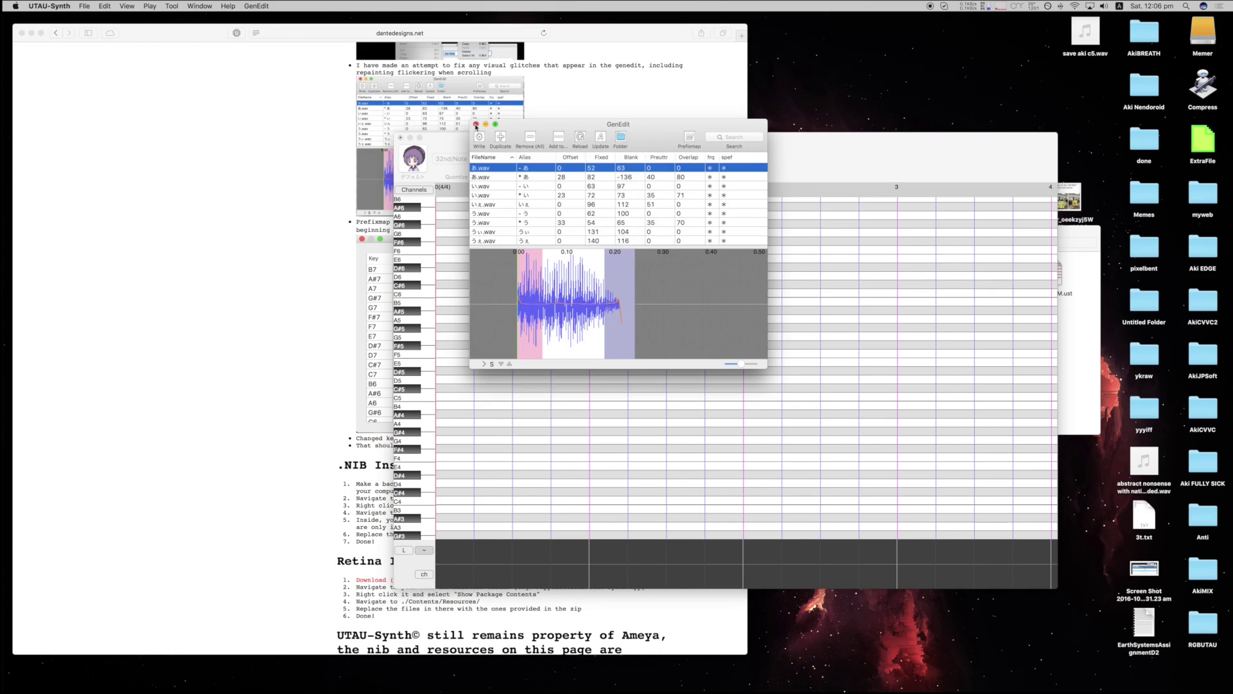
{"action": "left_click", "coordinate": [476, 124]}
Move the UTAU-Synth window off the release notes, and read the end of the web page in Safari.
{"action": "left_click_drag", "start_coordinate": [486, 141], "coordinate": [611, 115]}
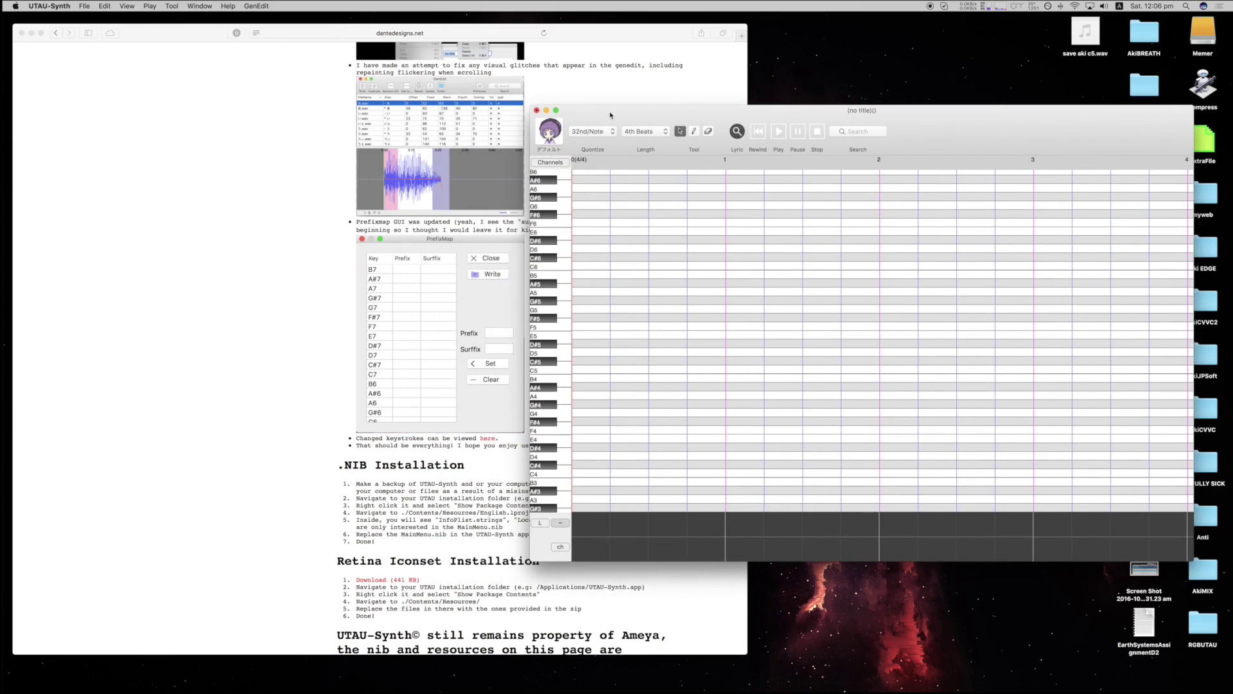
{"action": "left_click_drag", "start_coordinate": [610, 115], "coordinate": [619, 122]}
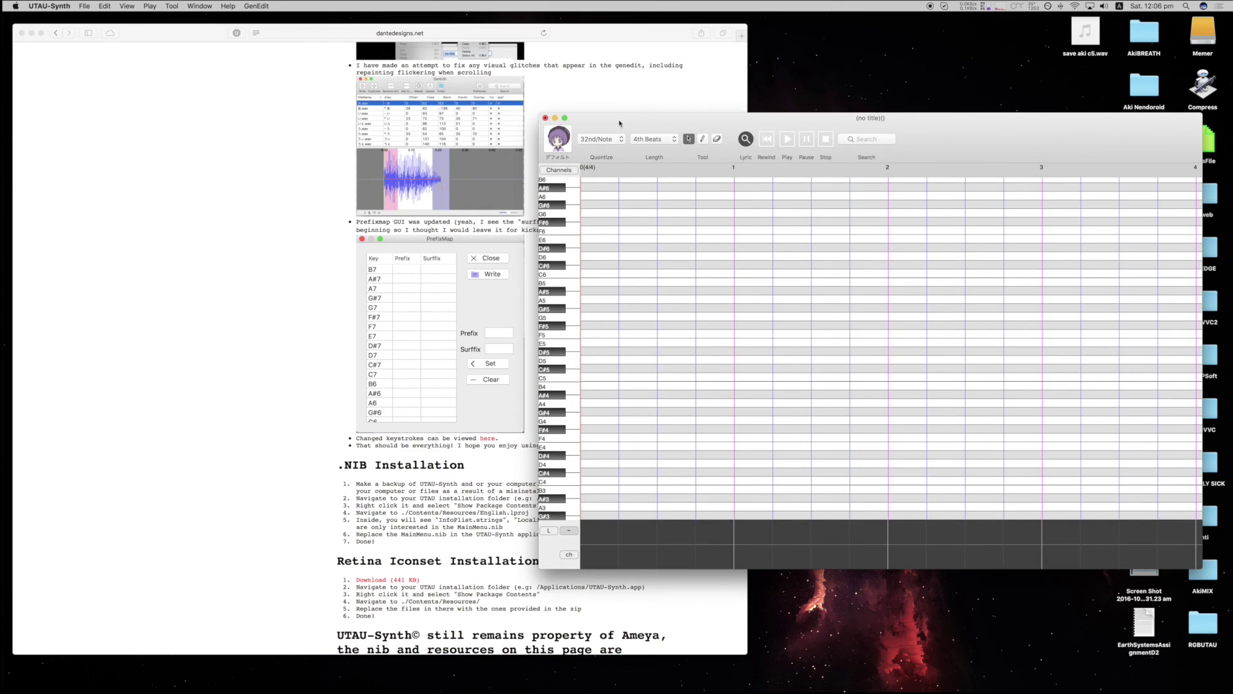
{"action": "left_click", "coordinate": [612, 93]}
{"action": "scroll", "coordinate": [592, 206], "scroll_direction": "down", "scroll_amount": 3}
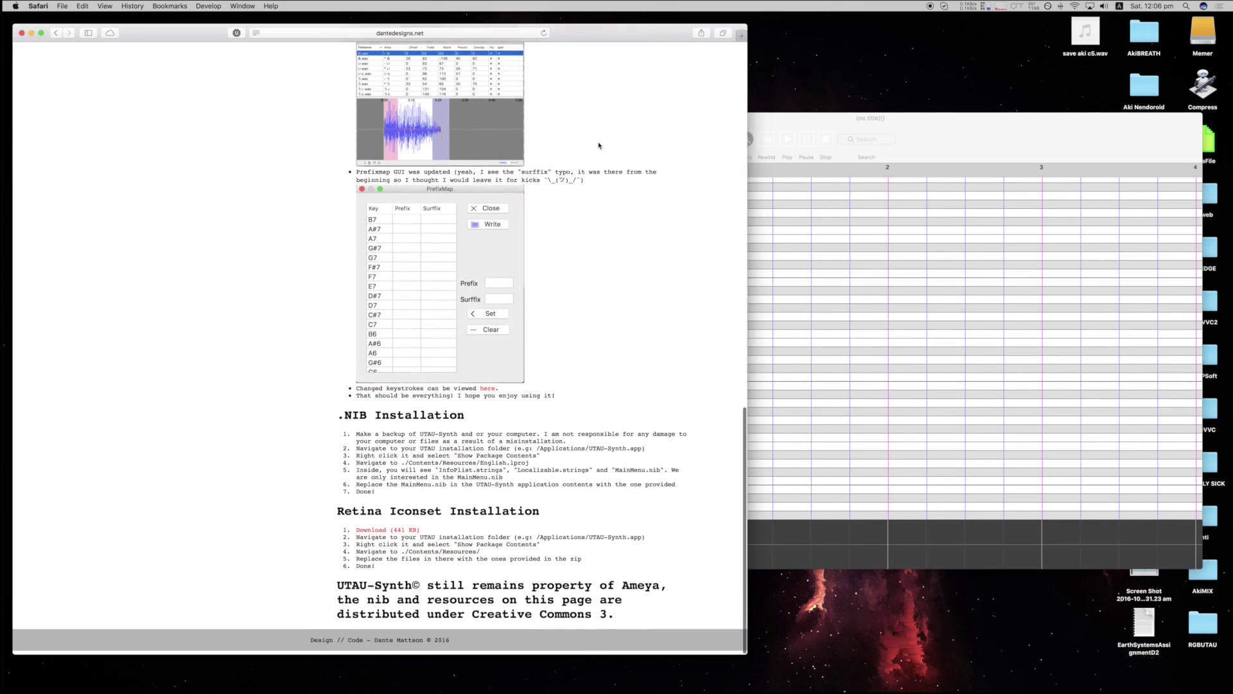
Return to UTAU-Synth and draw two consecutive 4th Beats notes on C4 just before measure 1 with the Pen tool.
{"action": "left_click", "coordinate": [758, 277]}
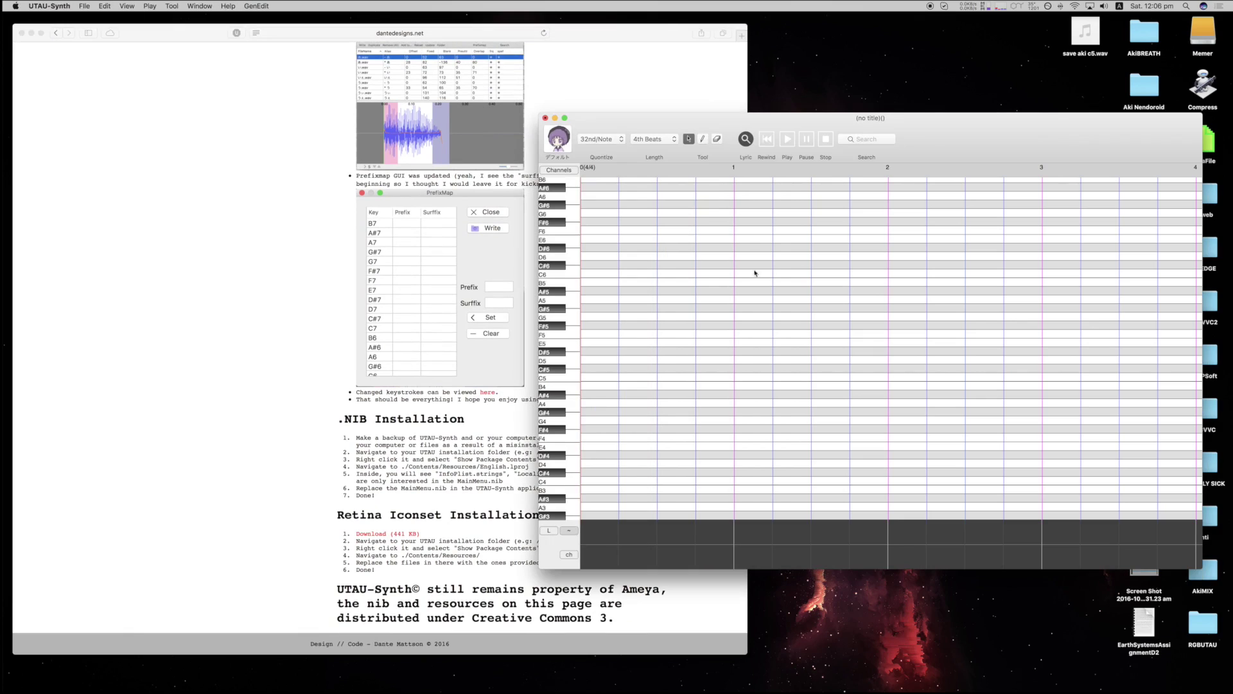
{"action": "left_click_drag", "start_coordinate": [740, 123], "coordinate": [658, 128]}
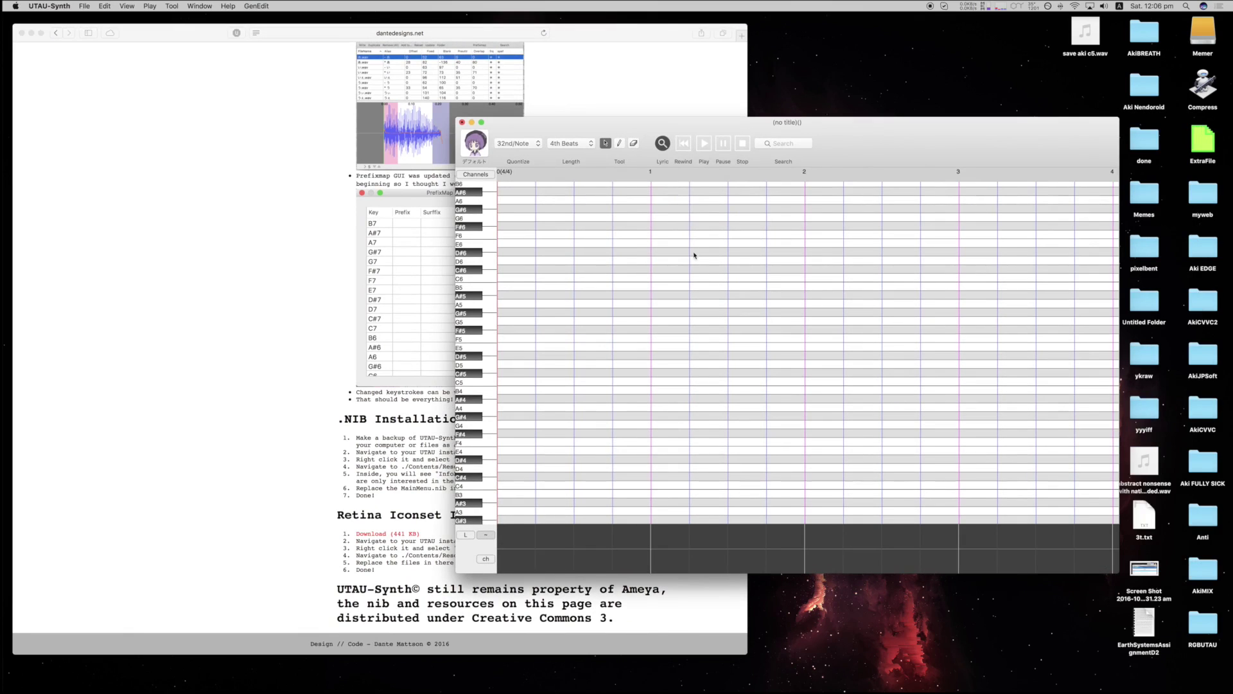
{"action": "scroll", "coordinate": [684, 267], "scroll_direction": "down", "scroll_amount": 4}
{"action": "scroll", "coordinate": [683, 267], "scroll_direction": "right", "scroll_amount": 3}
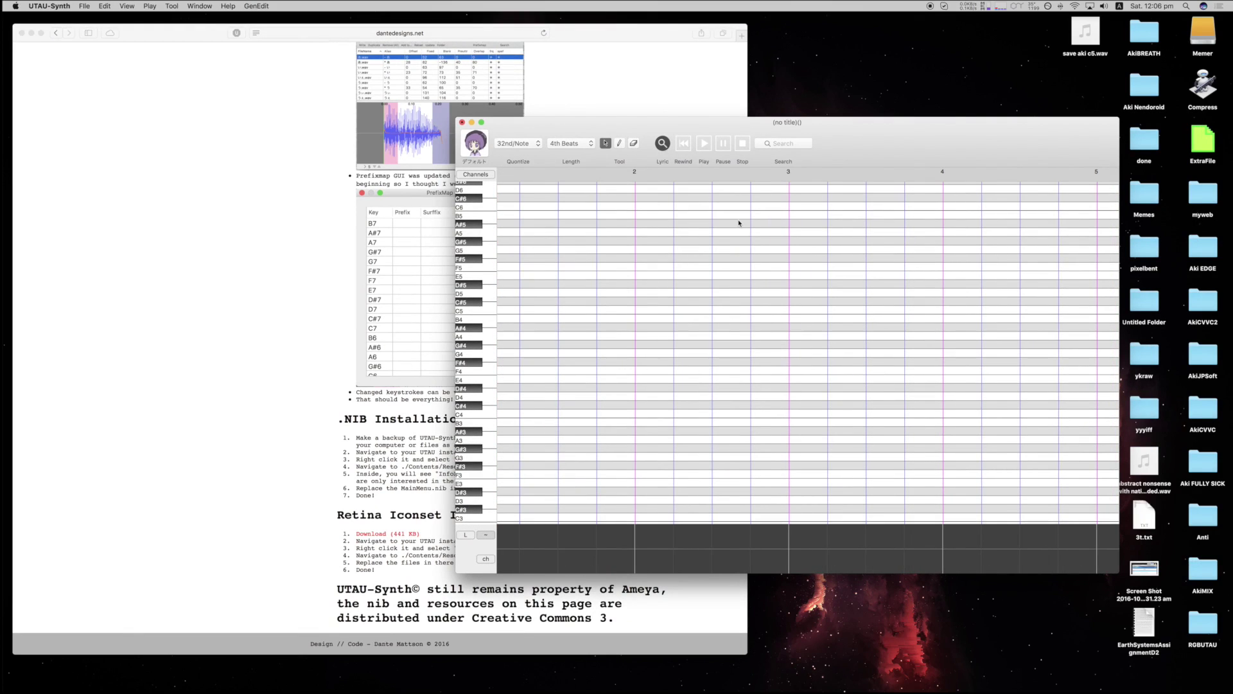
{"action": "scroll", "coordinate": [692, 254], "scroll_direction": "left", "scroll_amount": 1}
{"action": "scroll", "coordinate": [692, 253], "scroll_direction": "down", "scroll_amount": 1}
{"action": "scroll", "coordinate": [693, 253], "scroll_direction": "left", "scroll_amount": 3}
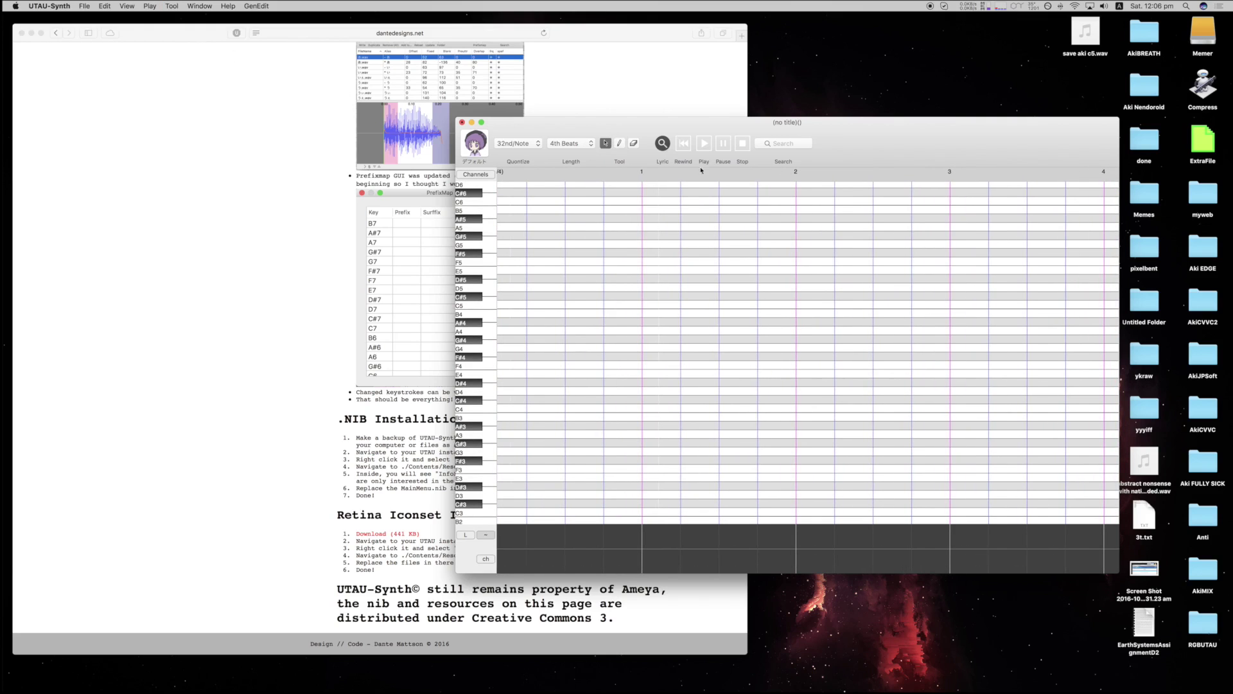
{"action": "left_click", "coordinate": [618, 144]}
{"action": "scroll", "coordinate": [600, 392], "scroll_direction": "down", "scroll_amount": 5}
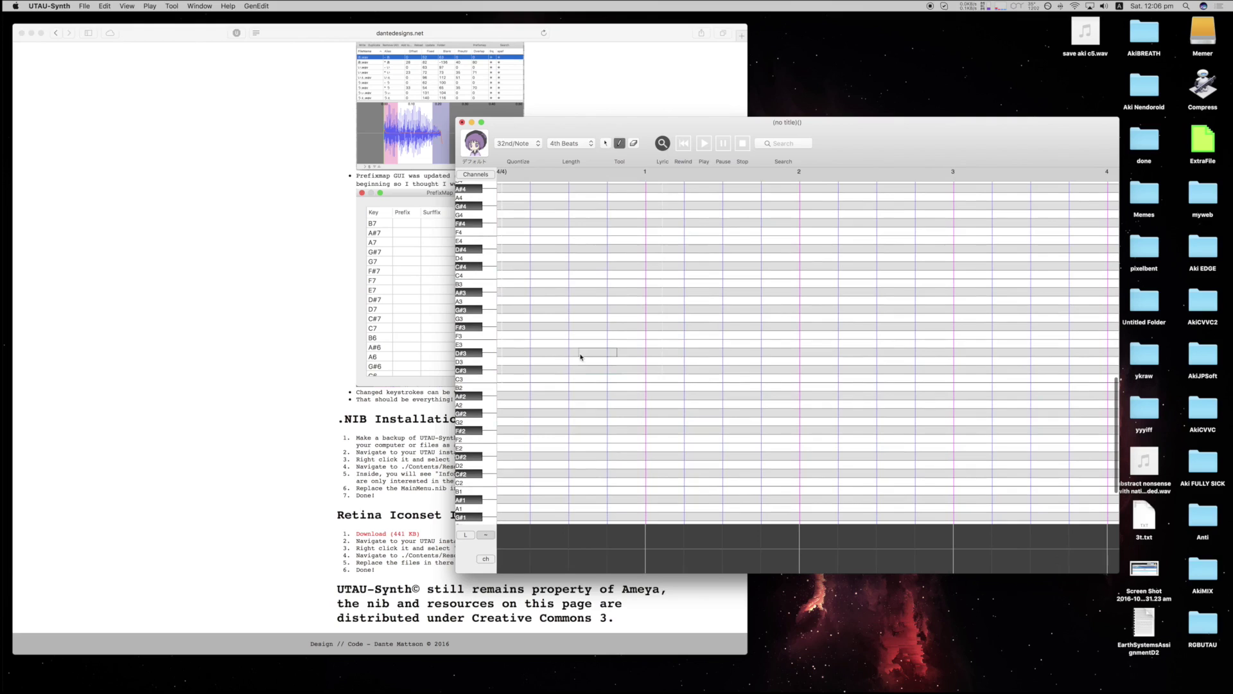
{"action": "left_click", "coordinate": [575, 275]}
{"action": "left_click", "coordinate": [614, 275]}
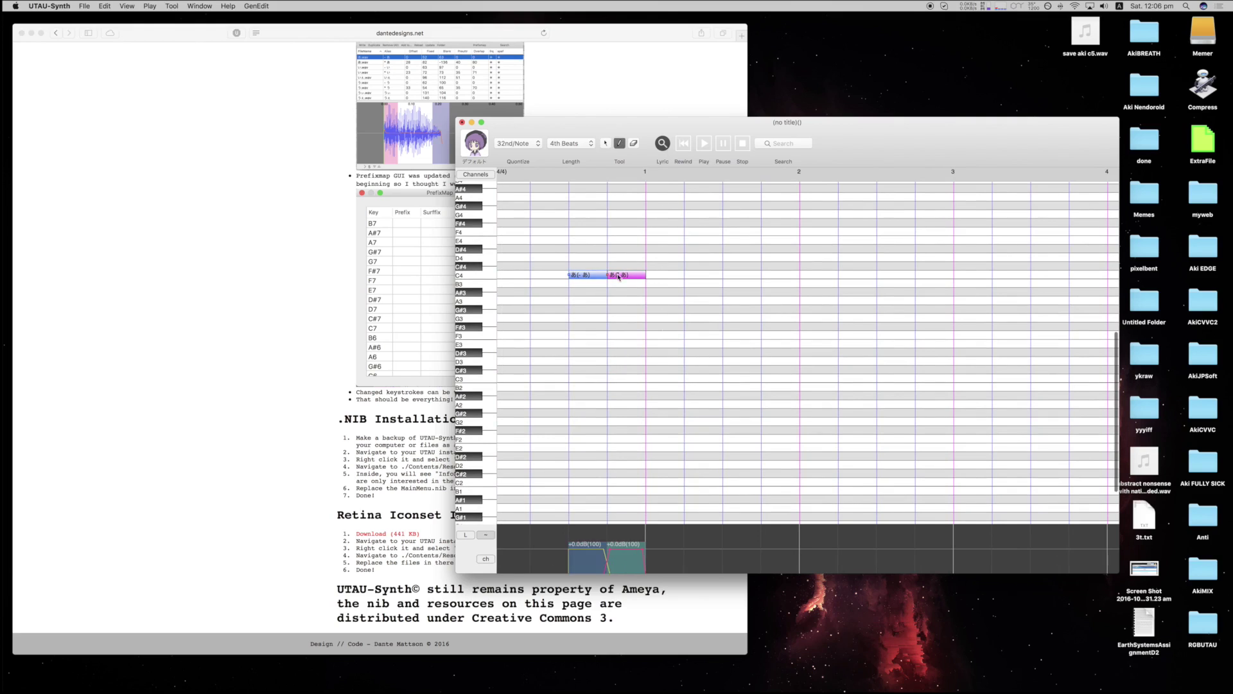
Split each of the two C4 notes in half at the playhead.
{"action": "key", "text": "super+1"}
{"action": "left_click", "coordinate": [593, 277]}
{"action": "left_click", "coordinate": [588, 184]}
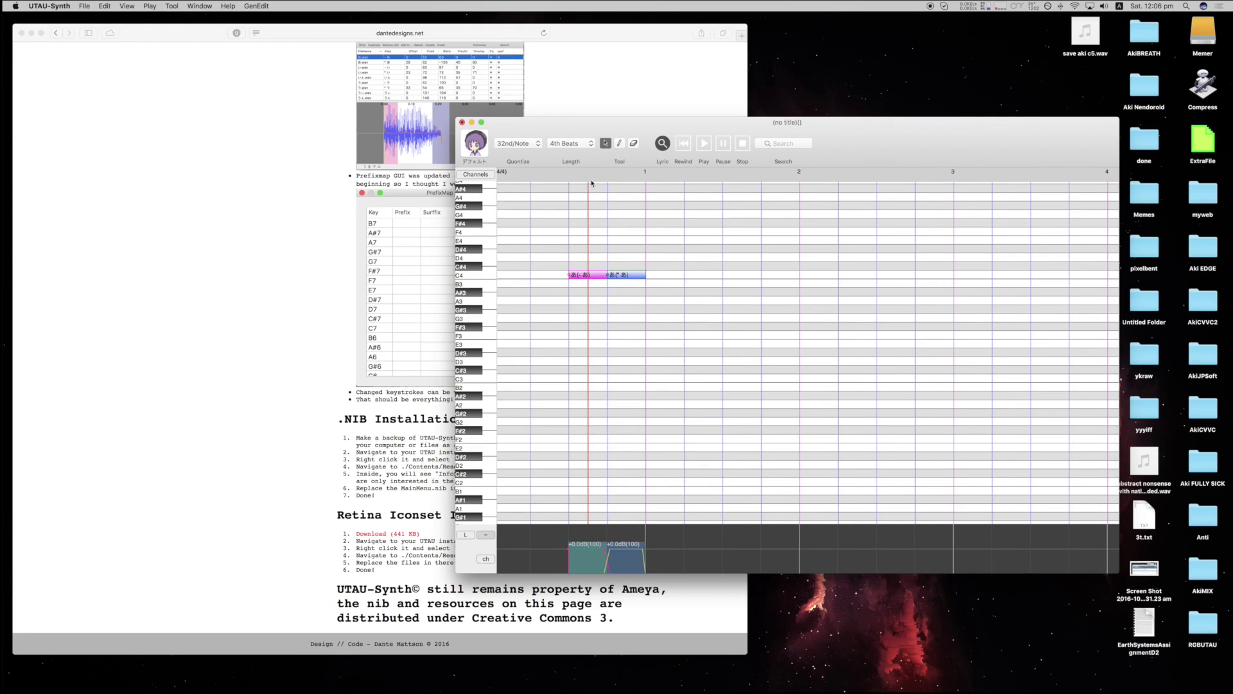
{"action": "key", "text": "super+d"}
{"action": "left_click", "coordinate": [627, 179]}
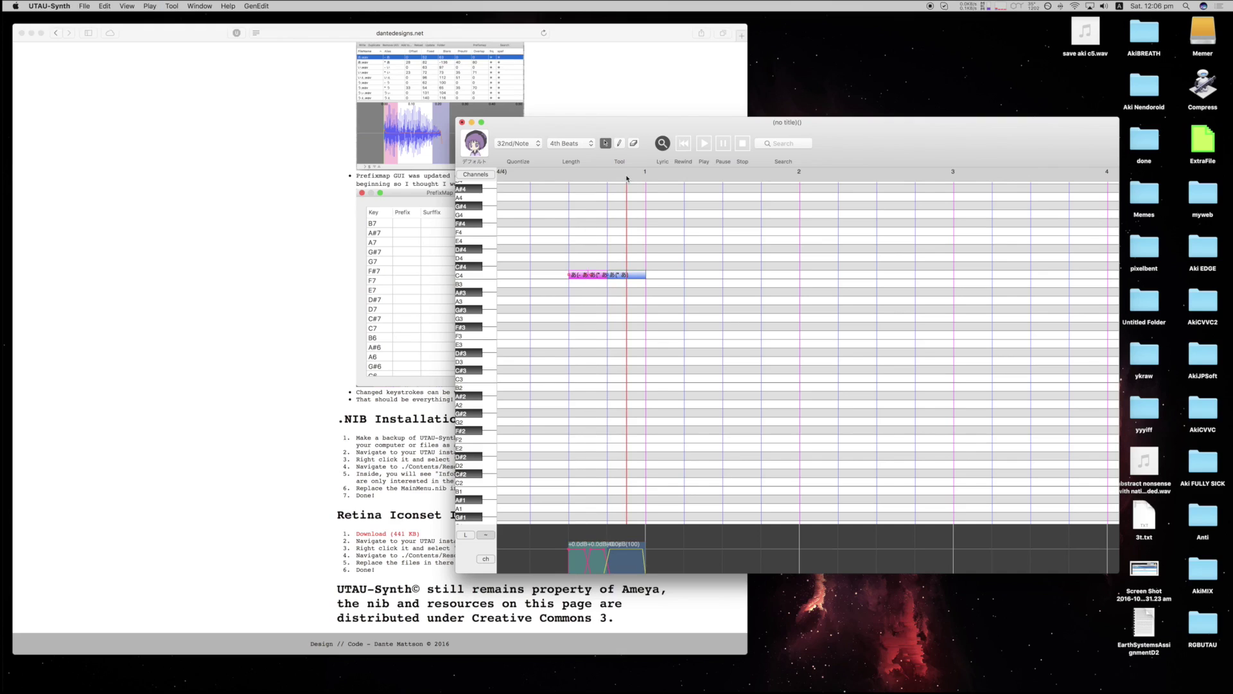
{"action": "key", "text": "super+v"}
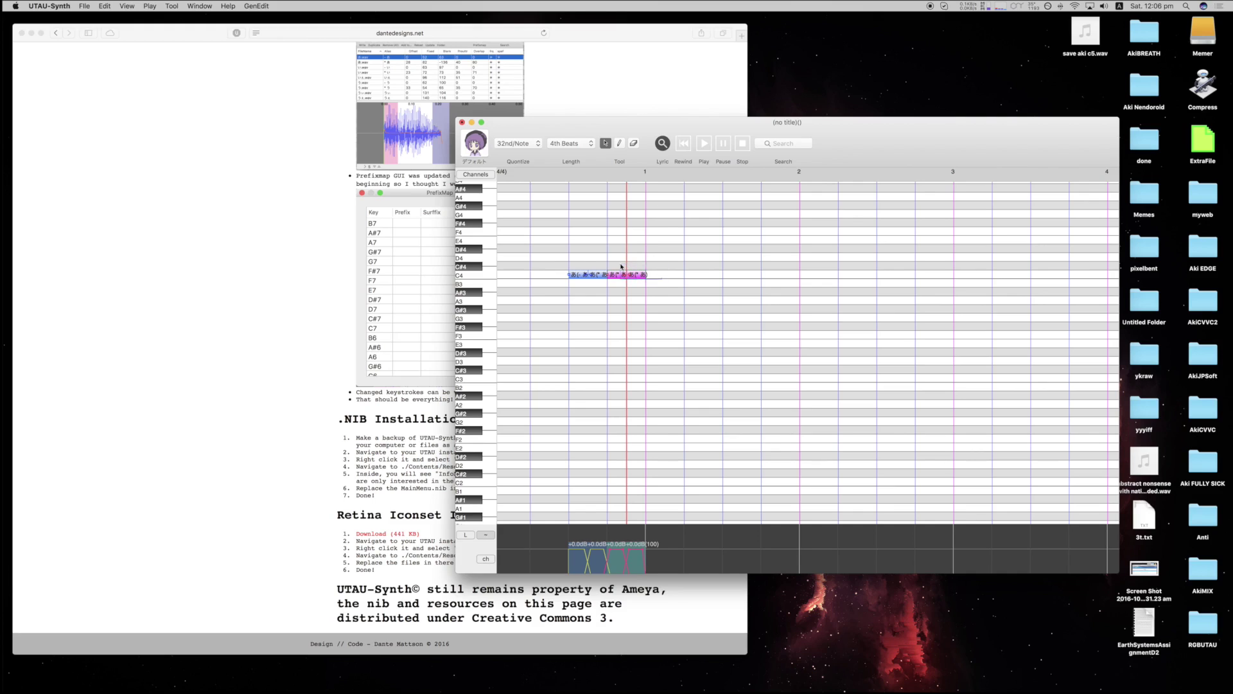
Join the short C4 notes into a single long note, starting with the second pair, and deselect it.
{"action": "left_click", "coordinate": [621, 267]}
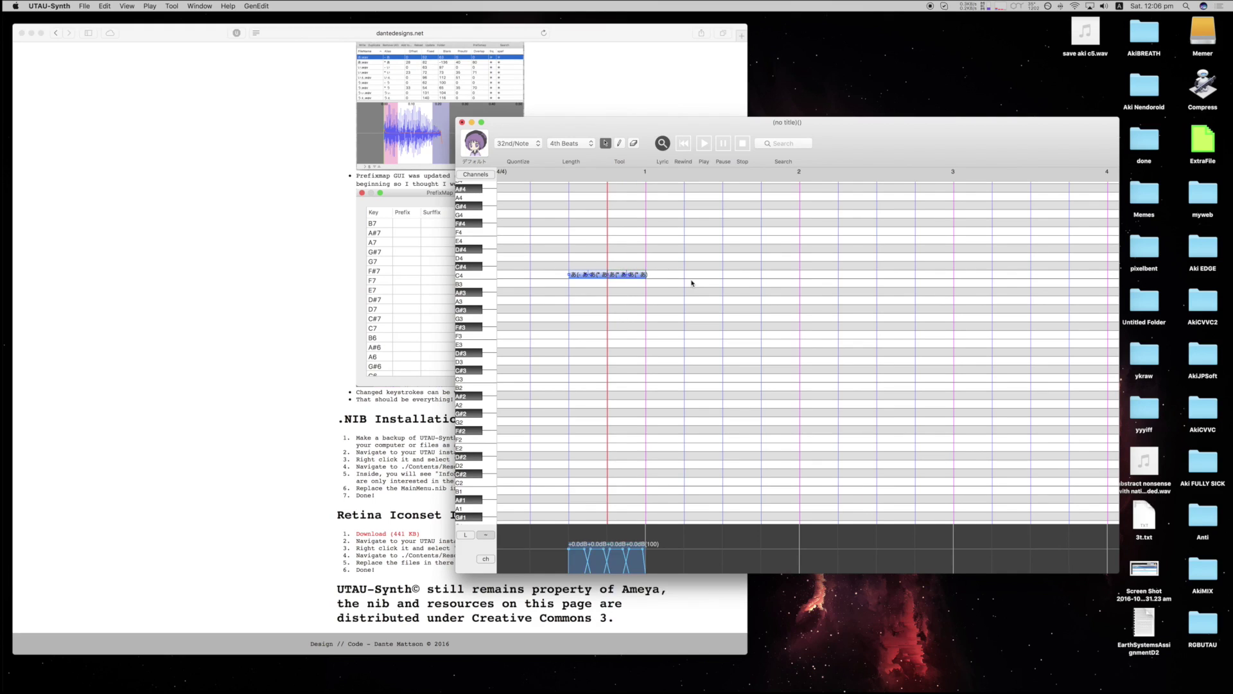
{"action": "key", "text": "super+j"}
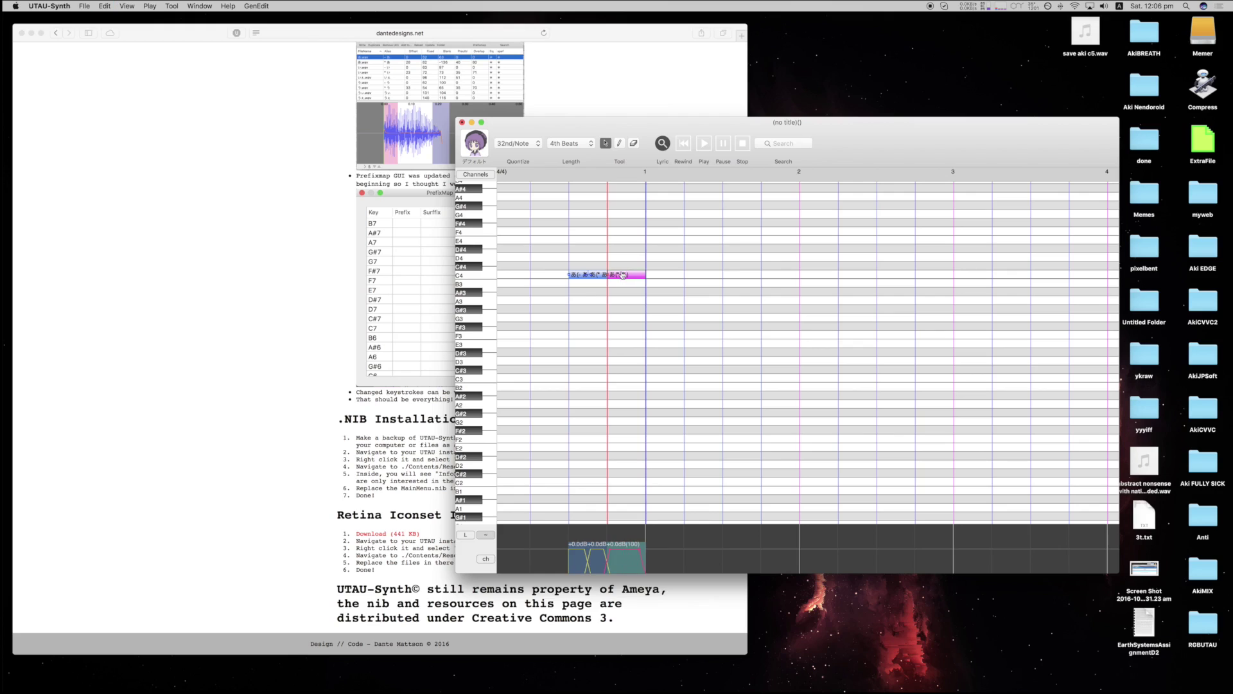
{"action": "left_click_drag", "start_coordinate": [649, 304], "coordinate": [563, 270]}
{"action": "key", "text": "super+j"}
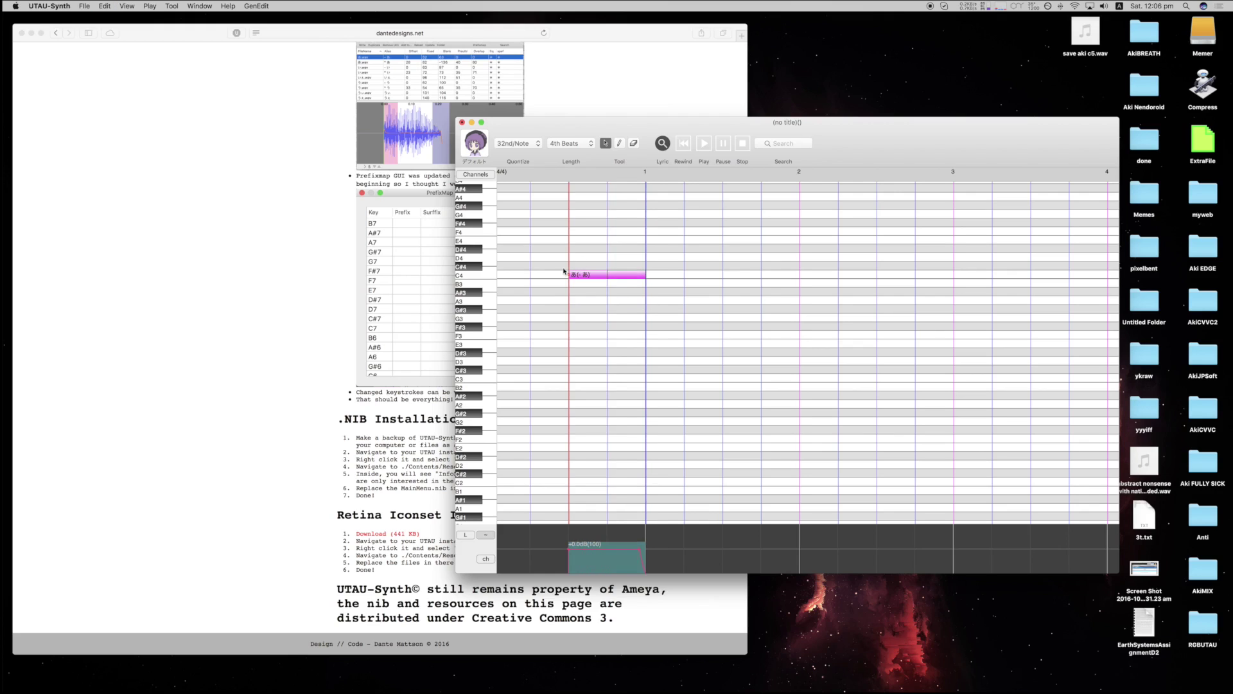
{"action": "left_click", "coordinate": [620, 230]}
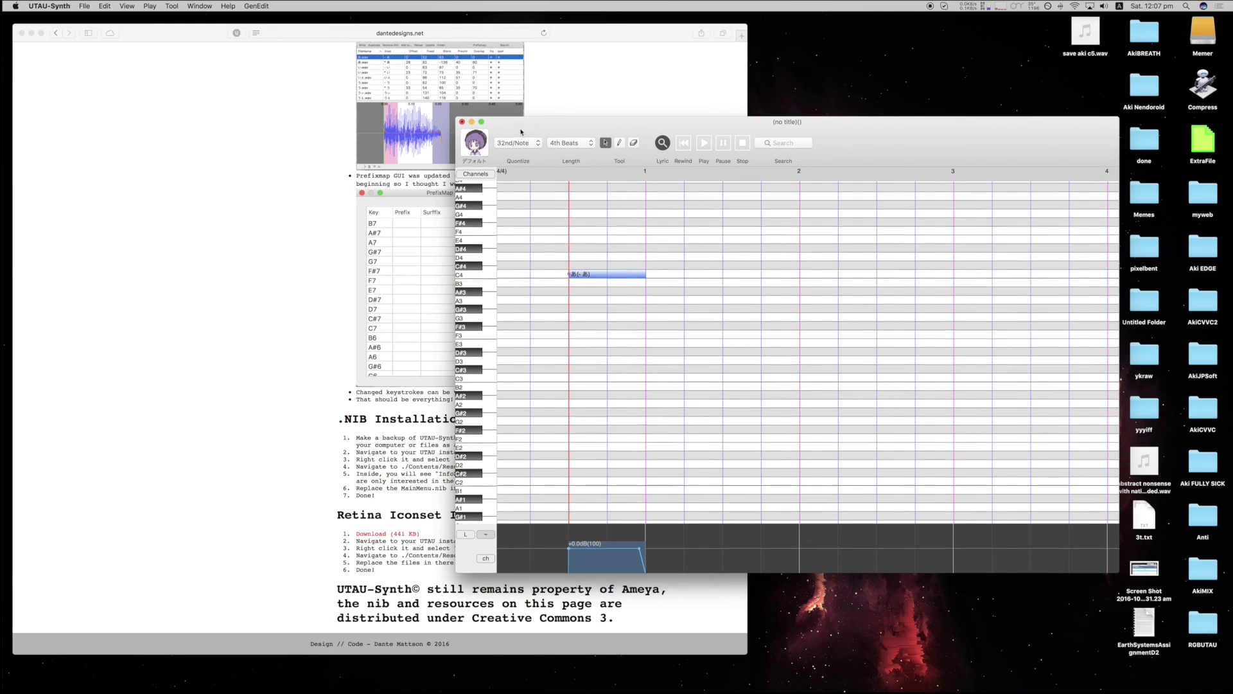
Switch to Safari, view the linked list of changed keystrokes, and return to the release notes page.
{"action": "left_click_drag", "start_coordinate": [520, 131], "coordinate": [576, 129]}
{"action": "left_click", "coordinate": [313, 309]}
{"action": "left_click", "coordinate": [487, 391]}
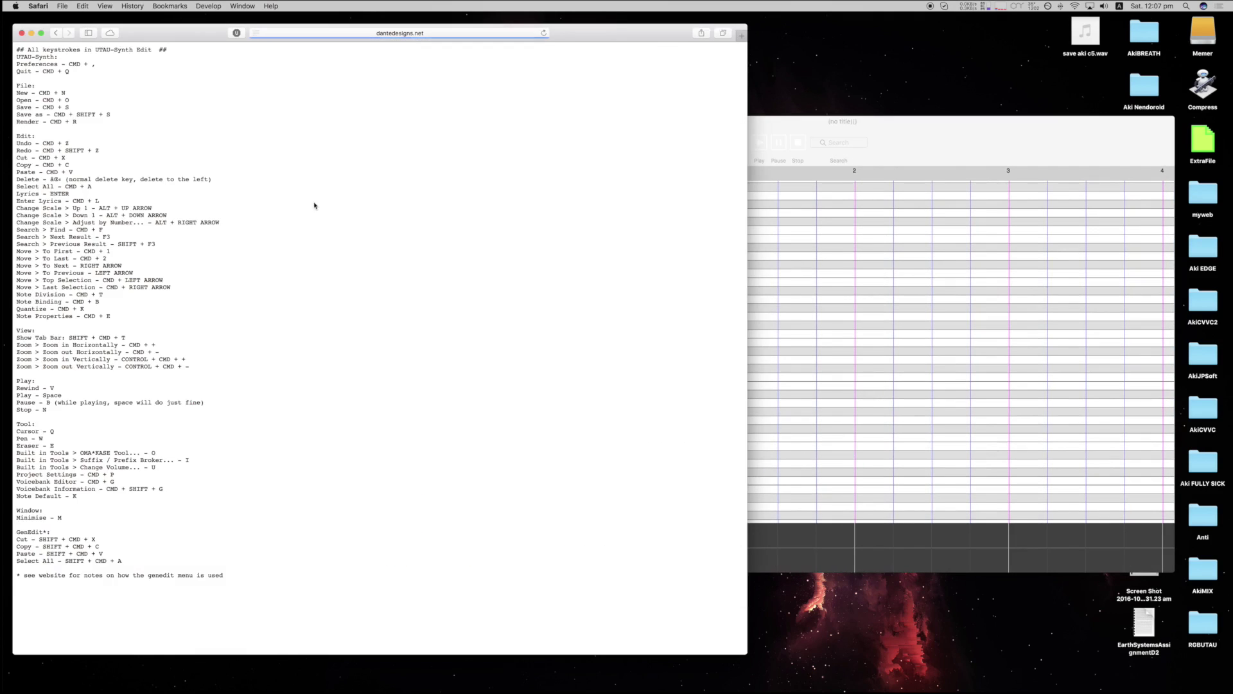
{"action": "left_click", "coordinate": [54, 32]}
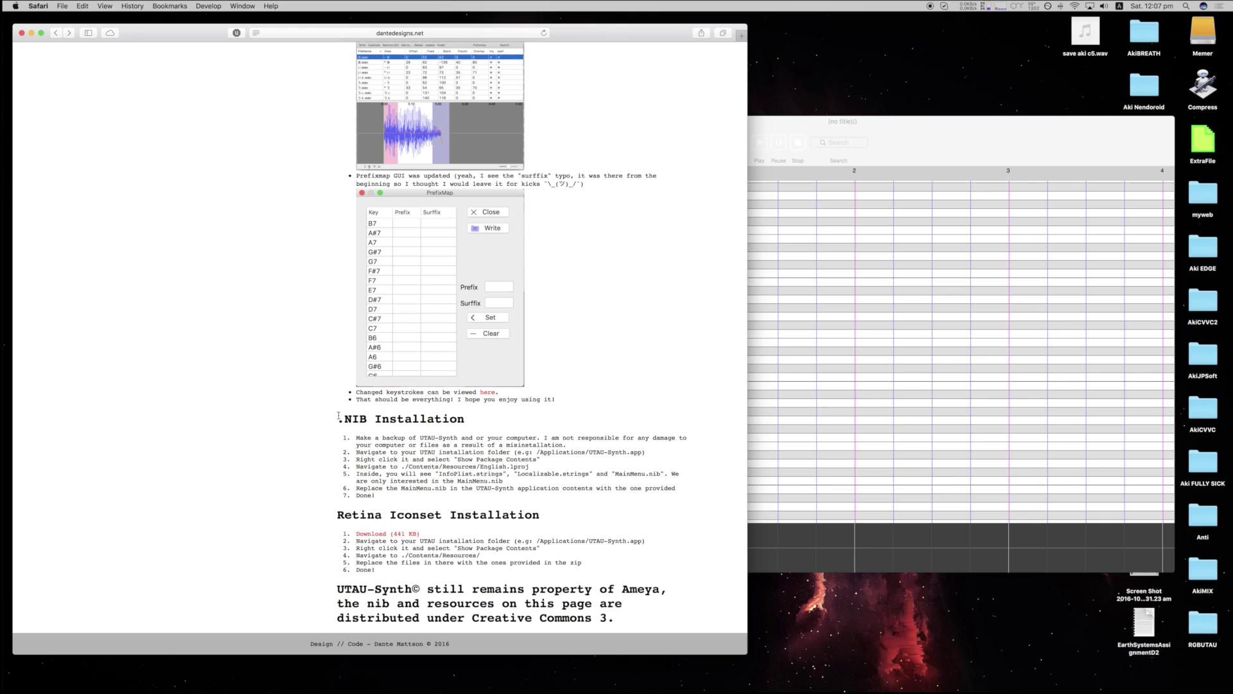
Highlight the .NIB Installation instructions and the Retina Iconset Installation instructions on the page, and clear the selection.
{"action": "left_click_drag", "start_coordinate": [336, 418], "coordinate": [372, 497]}
{"action": "left_click", "coordinate": [405, 499]}
{"action": "left_click_drag", "start_coordinate": [350, 512], "coordinate": [424, 589]}
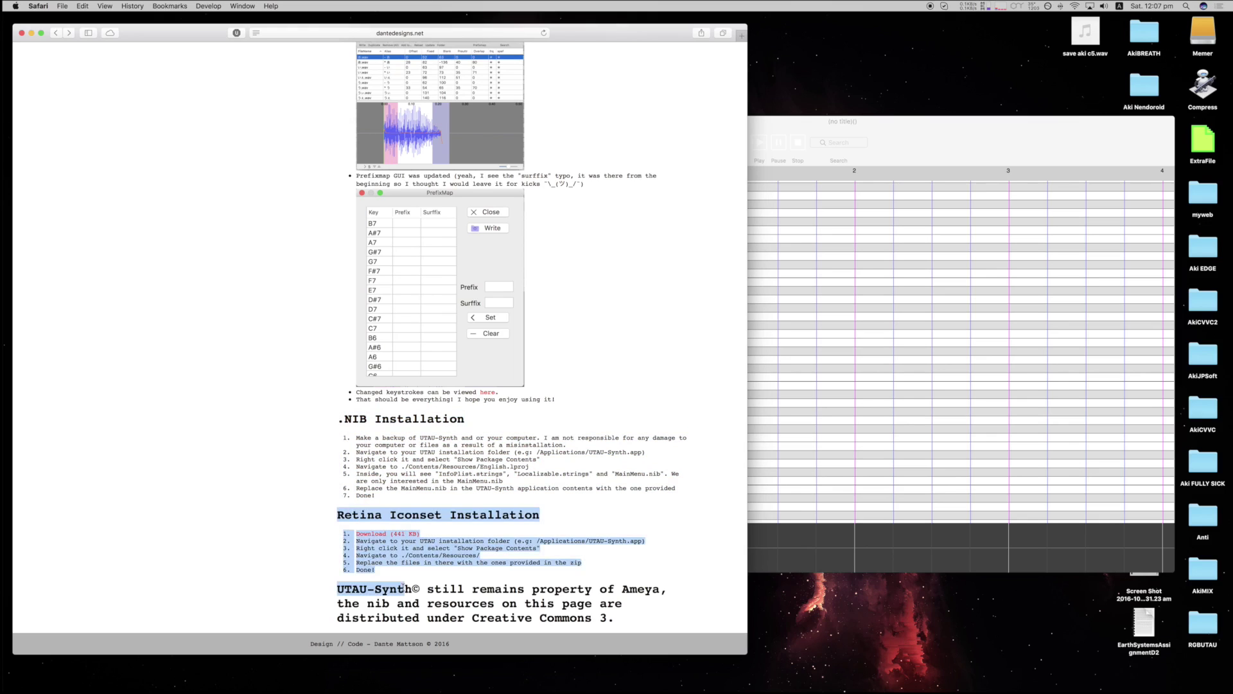
{"action": "left_click", "coordinate": [467, 568]}
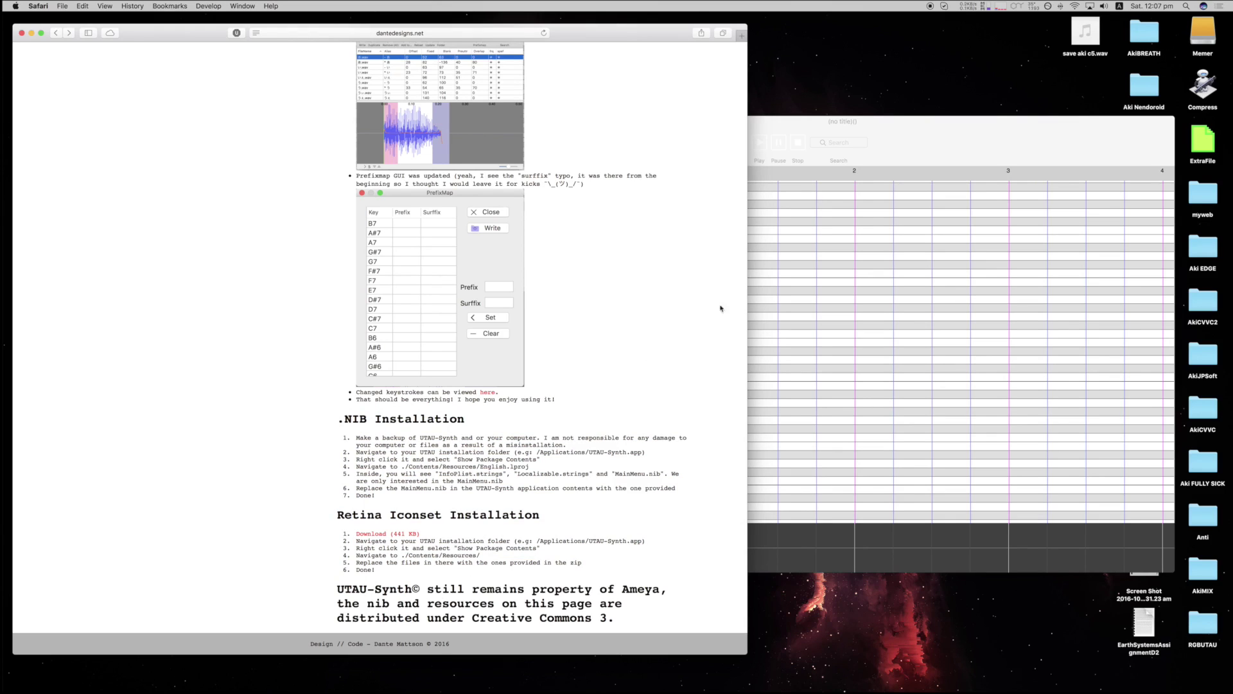
Switch back to UTAU-Synth and open its About window.
{"action": "left_click", "coordinate": [798, 254]}
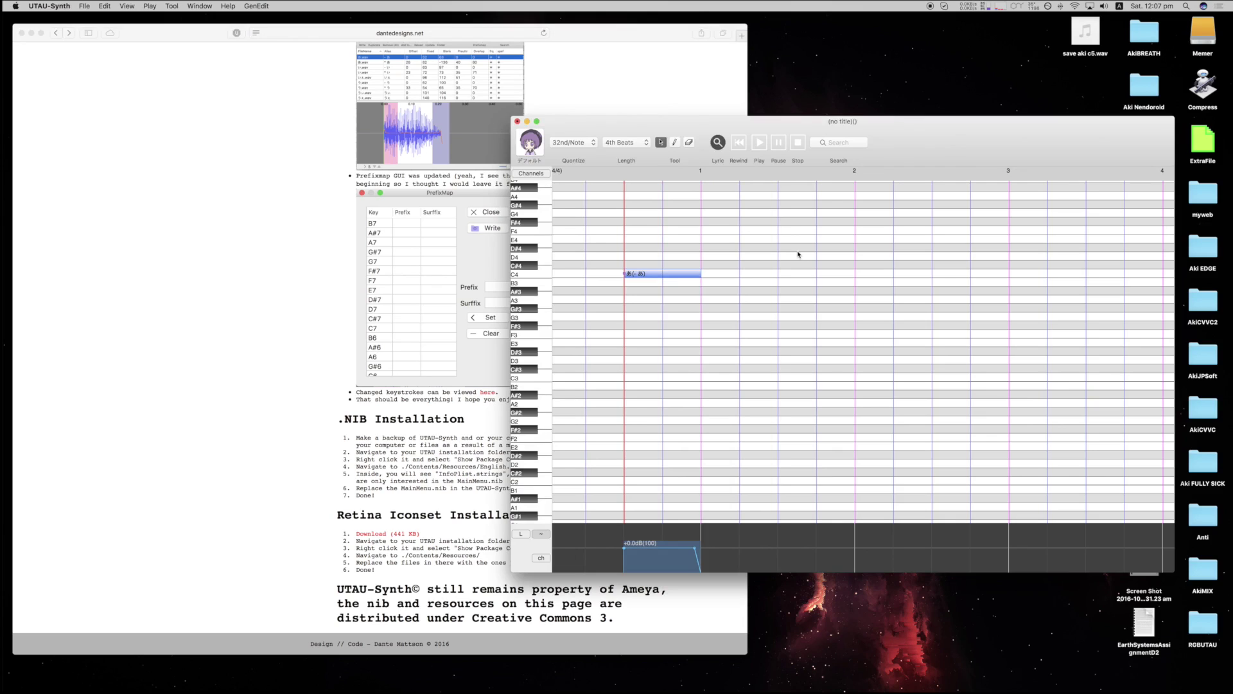
{"action": "left_click", "coordinate": [49, 6]}
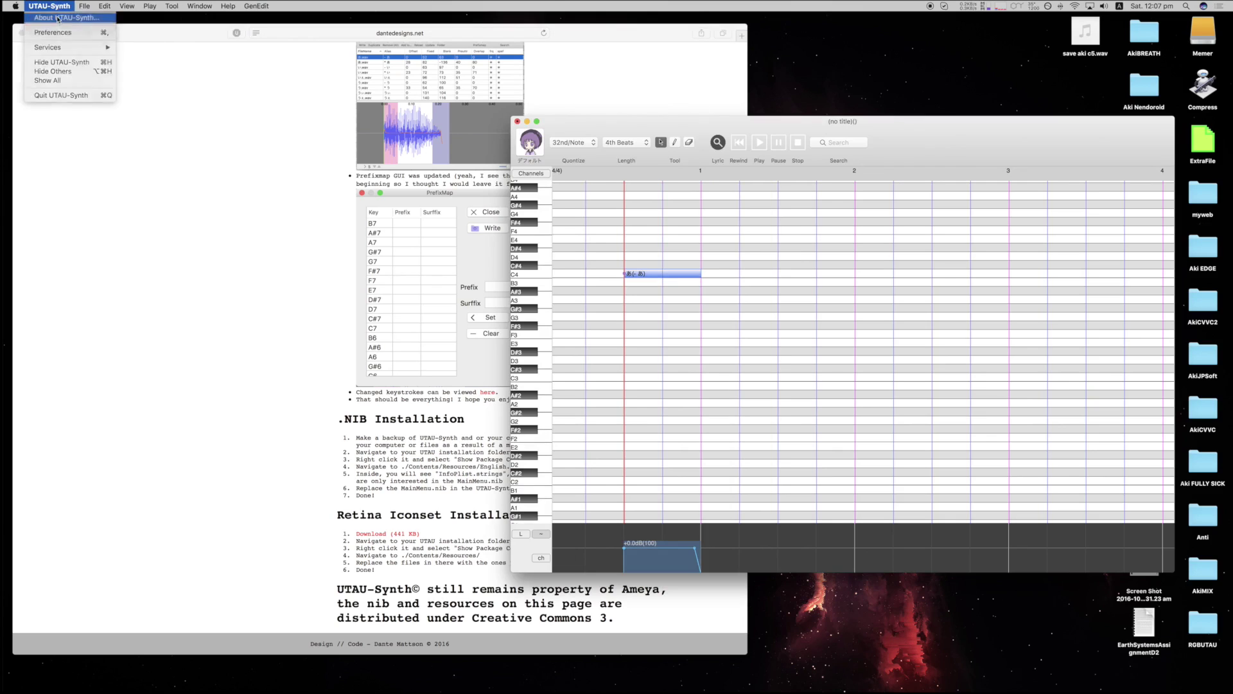
{"action": "left_click", "coordinate": [58, 19]}
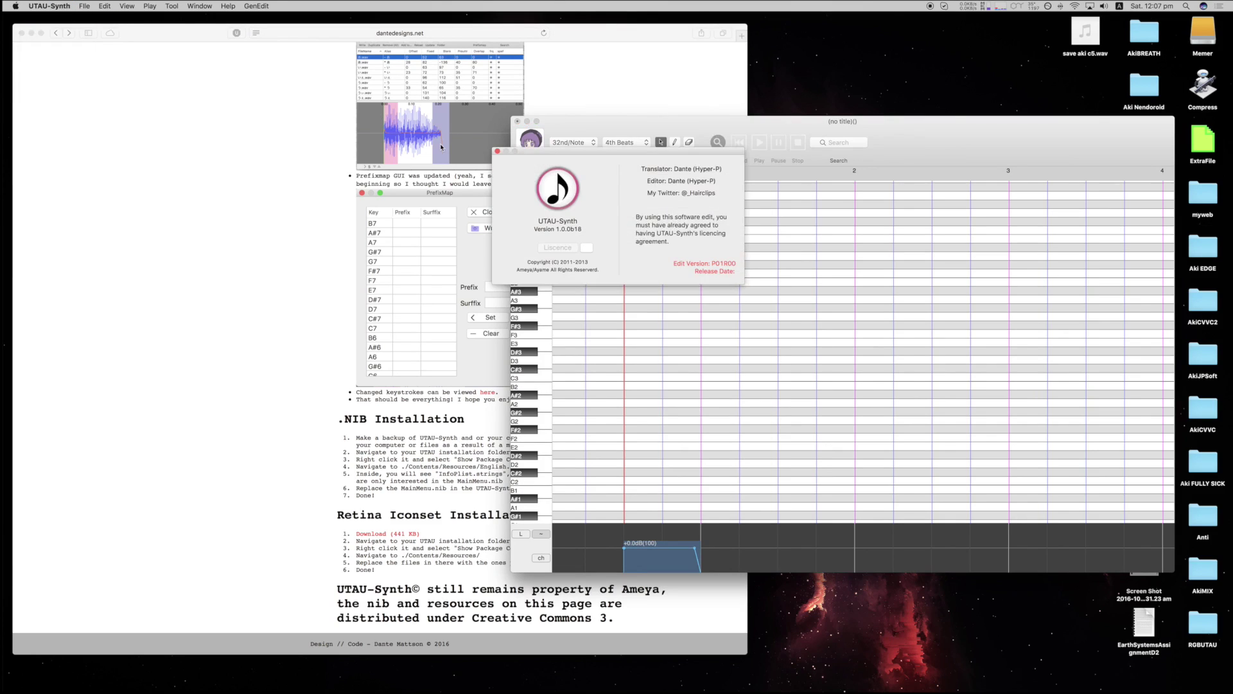
Open the software usage agreement from the About window, close the About window, read the agreement to its end, and close it.
{"action": "left_click", "coordinate": [586, 248]}
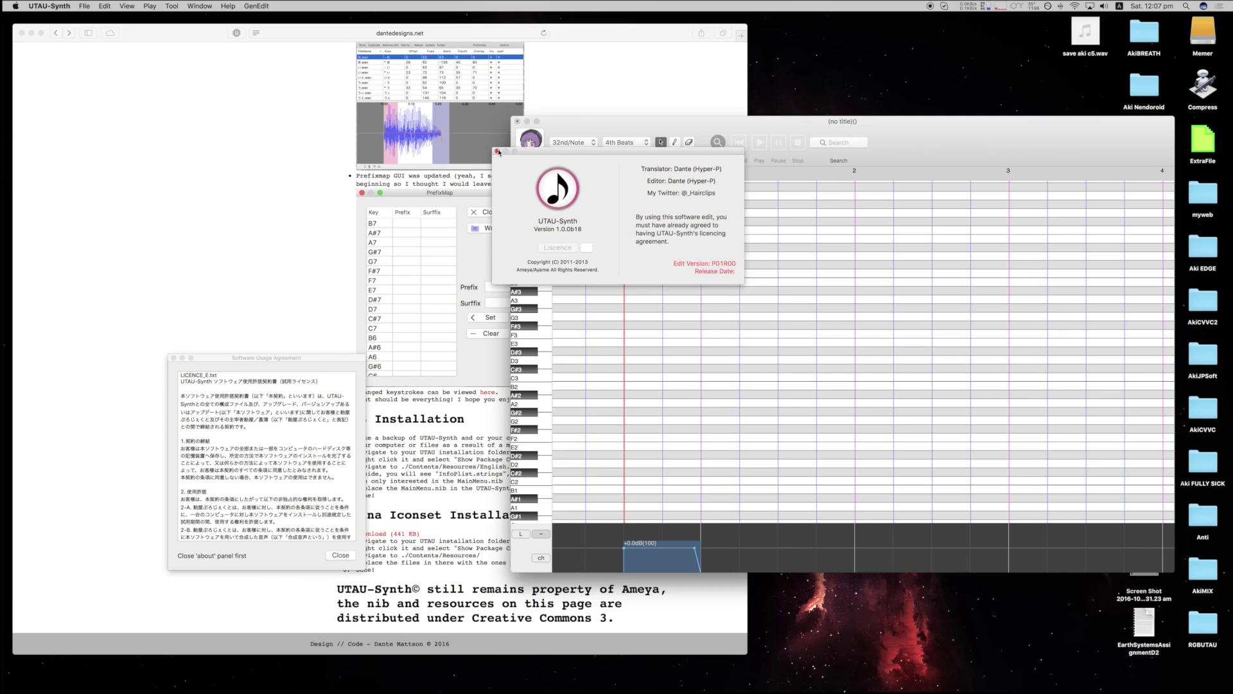
{"action": "left_click", "coordinate": [497, 151]}
{"action": "left_click_drag", "start_coordinate": [269, 357], "coordinate": [480, 229]}
{"action": "scroll", "coordinate": [491, 304], "scroll_direction": "down", "scroll_amount": 5}
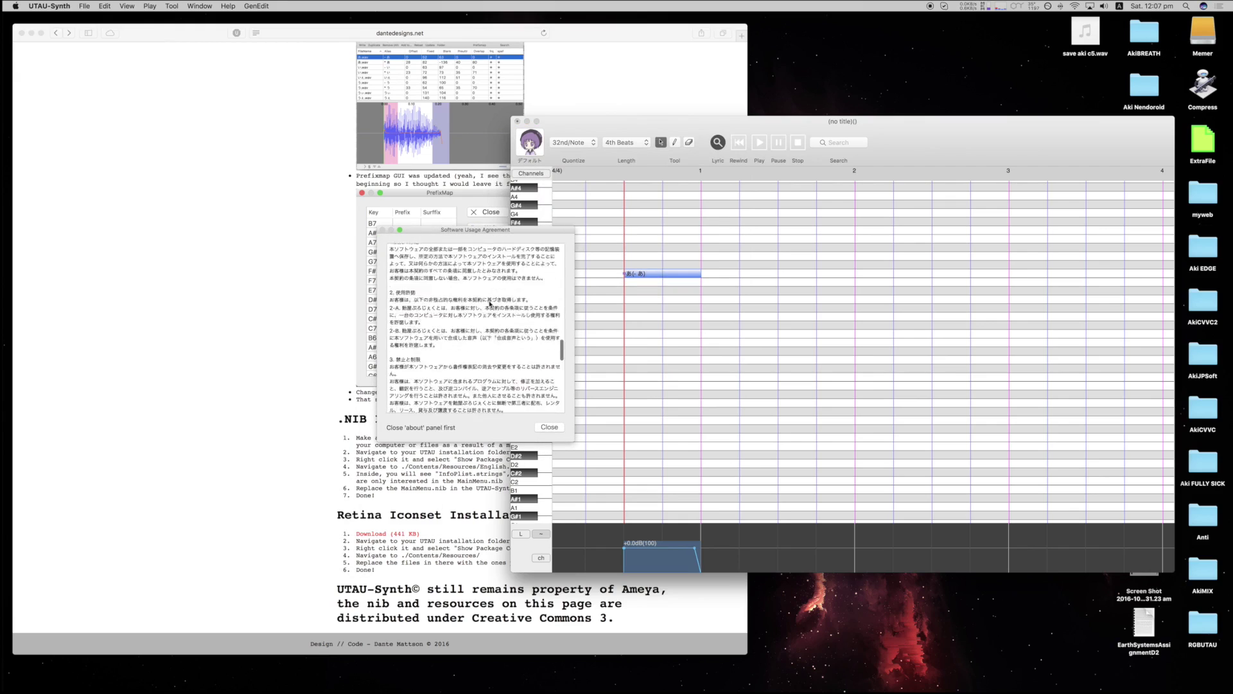
{"action": "scroll", "coordinate": [490, 304], "scroll_direction": "down", "scroll_amount": 10}
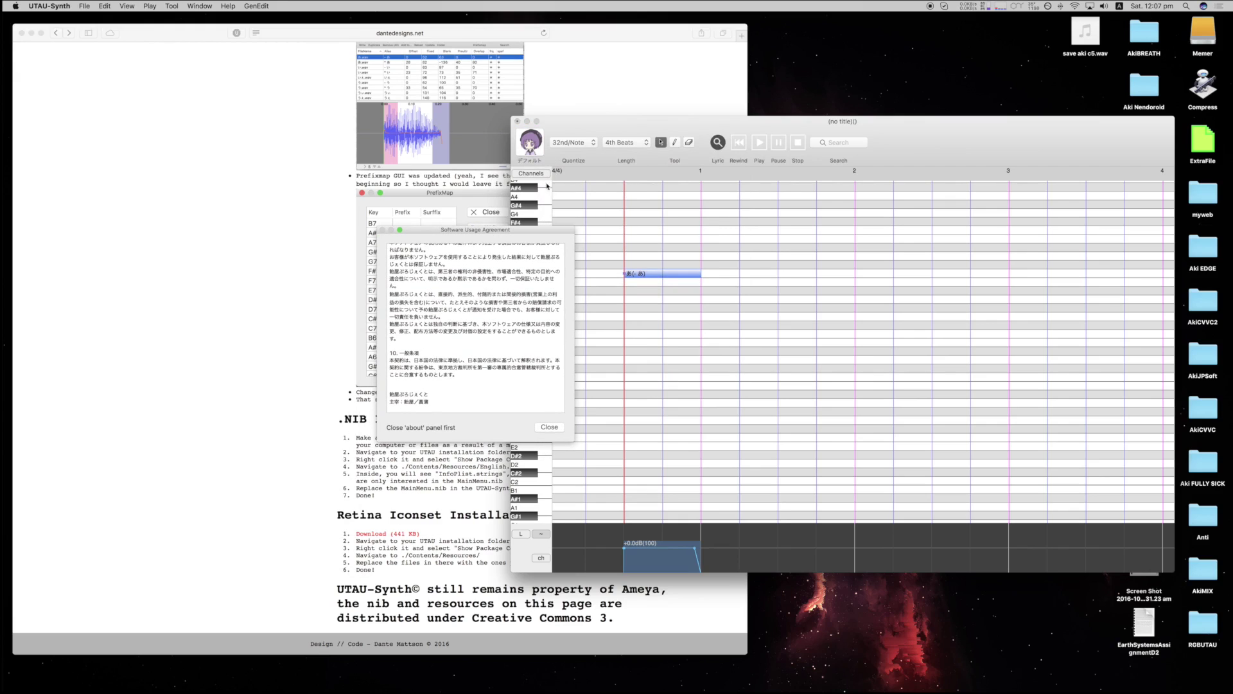
{"action": "left_click_drag", "start_coordinate": [527, 233], "coordinate": [560, 230]}
{"action": "left_click", "coordinate": [584, 424]}
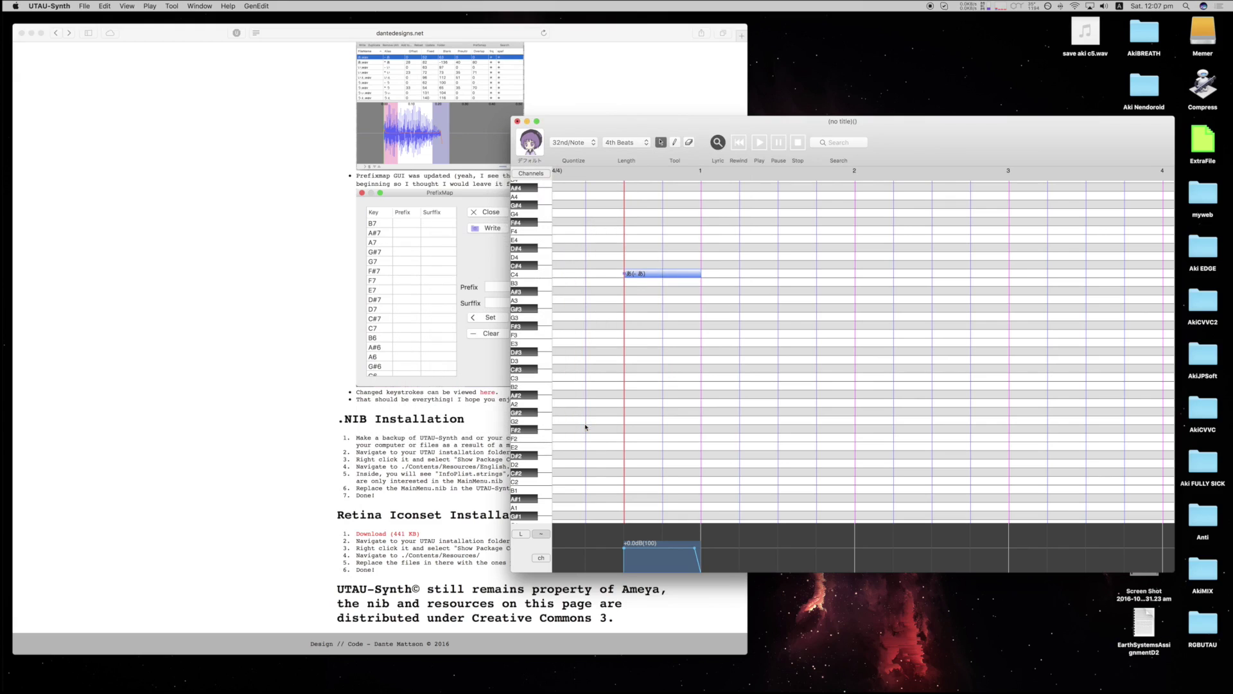
Delete the C4 note and draw three separate 4th-beat notes on G#2 with gaps between them.
{"action": "left_click_drag", "start_coordinate": [657, 339], "coordinate": [731, 267]}
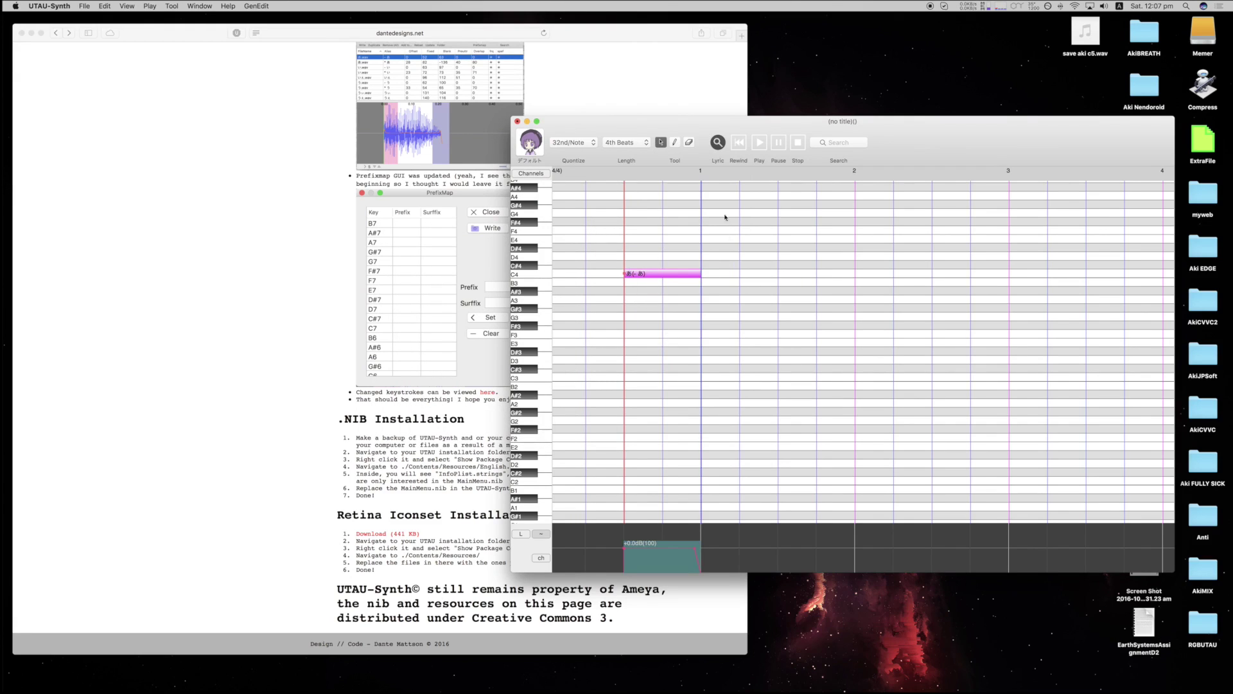
{"action": "key", "text": "BackSpace"}
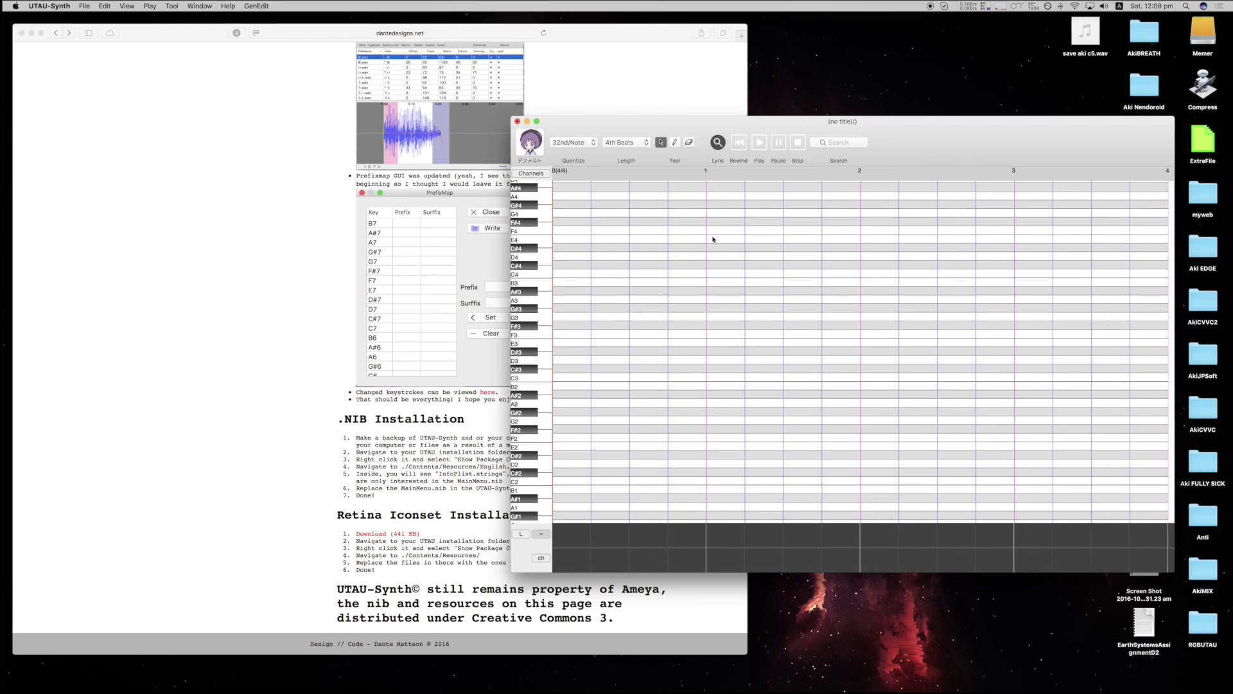
{"action": "left_click", "coordinate": [675, 141]}
{"action": "left_click", "coordinate": [672, 412]}
{"action": "left_click", "coordinate": [787, 412]}
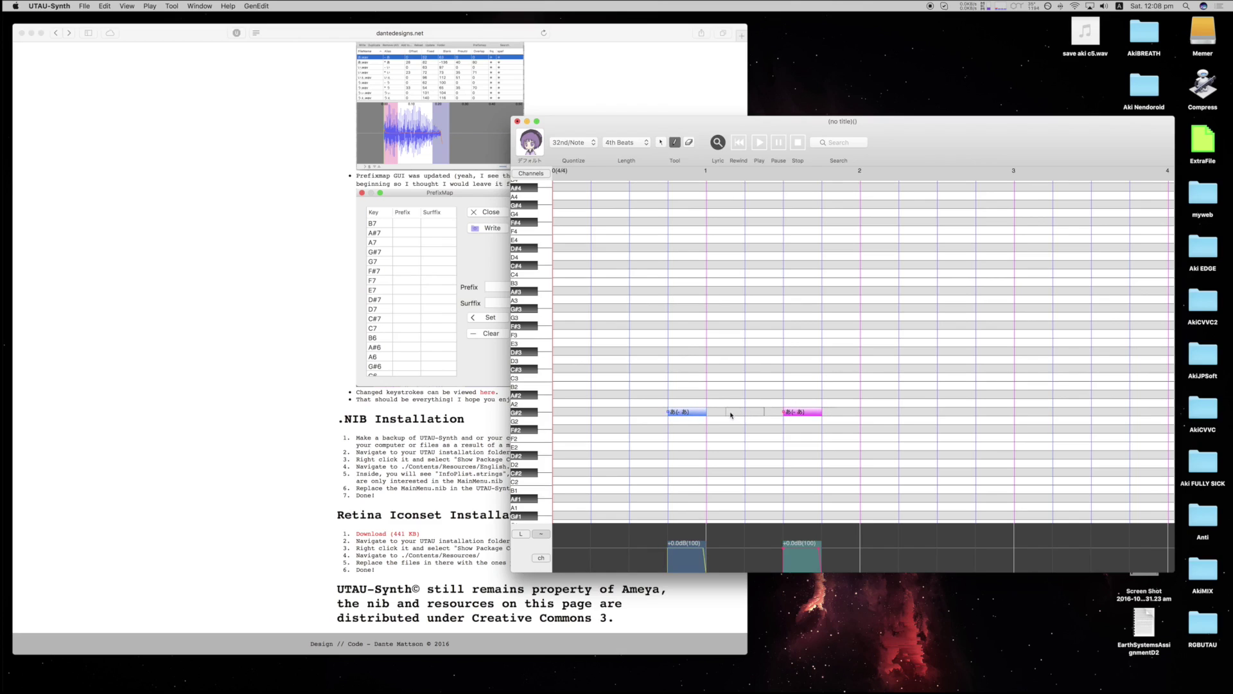
{"action": "left_click", "coordinate": [728, 412]}
{"action": "key", "text": "Tab"}
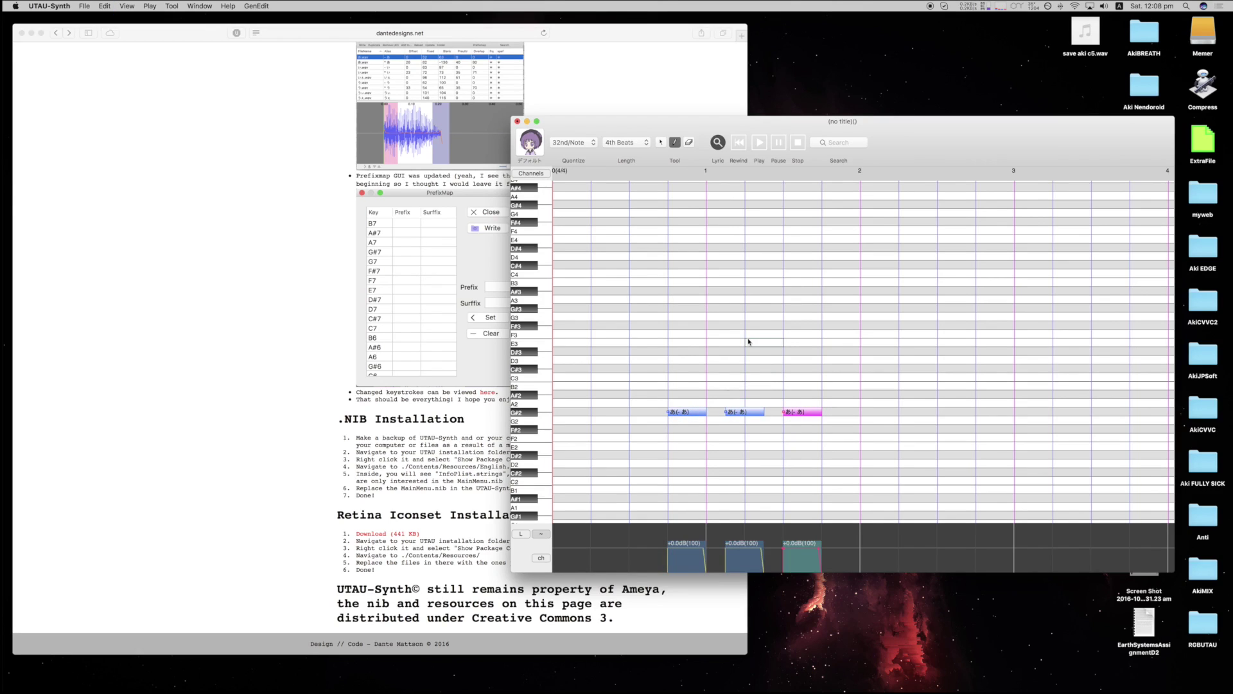
Select the first two G#2 notes, view their note properties, and accept the dialog.
{"action": "left_click", "coordinate": [661, 142]}
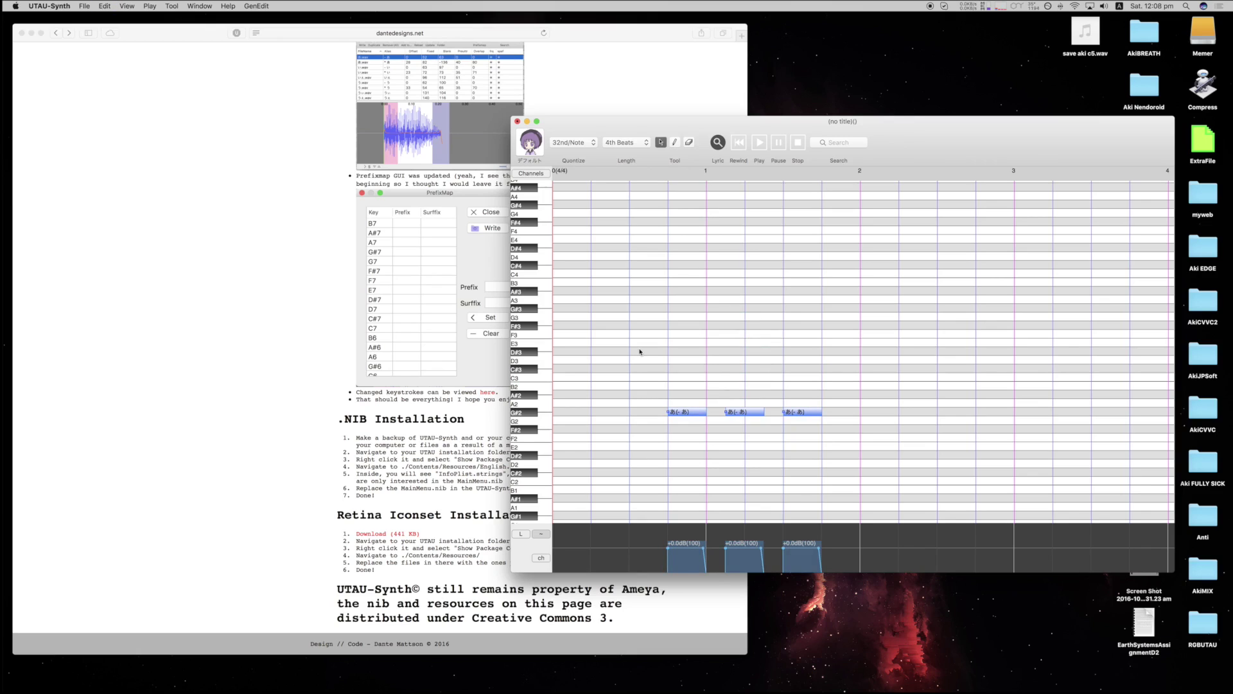
{"action": "left_click_drag", "start_coordinate": [691, 433], "coordinate": [739, 406]}
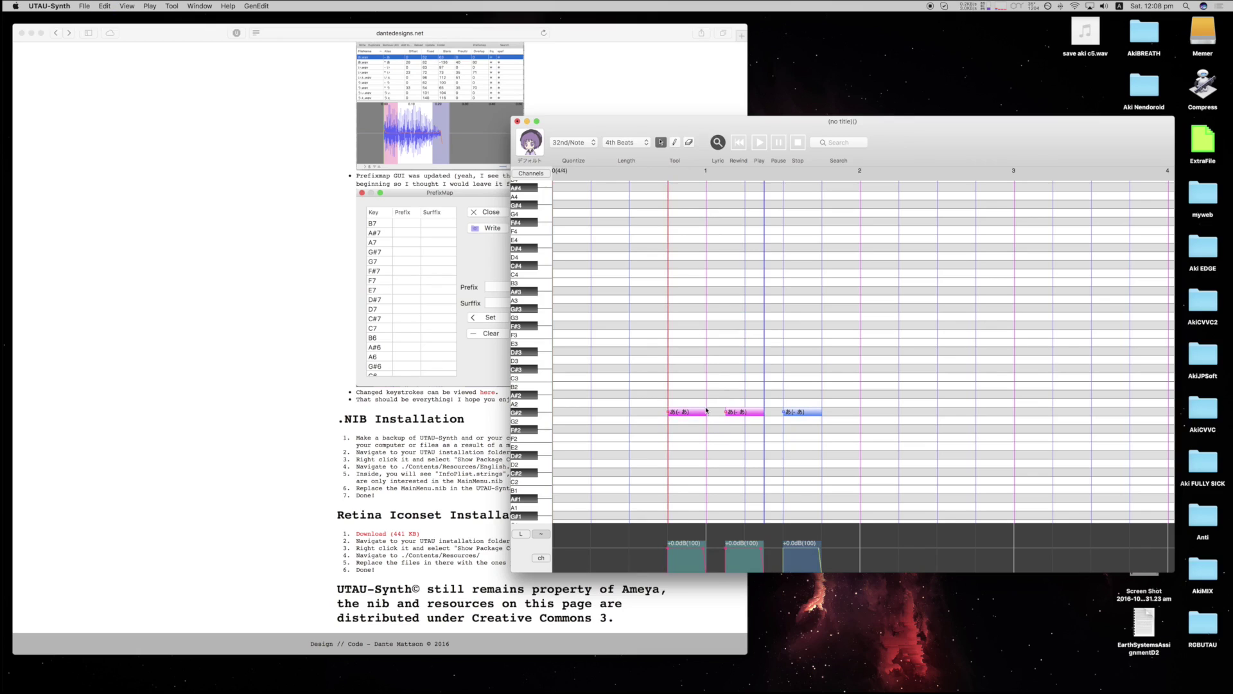
{"action": "key", "text": "super+e"}
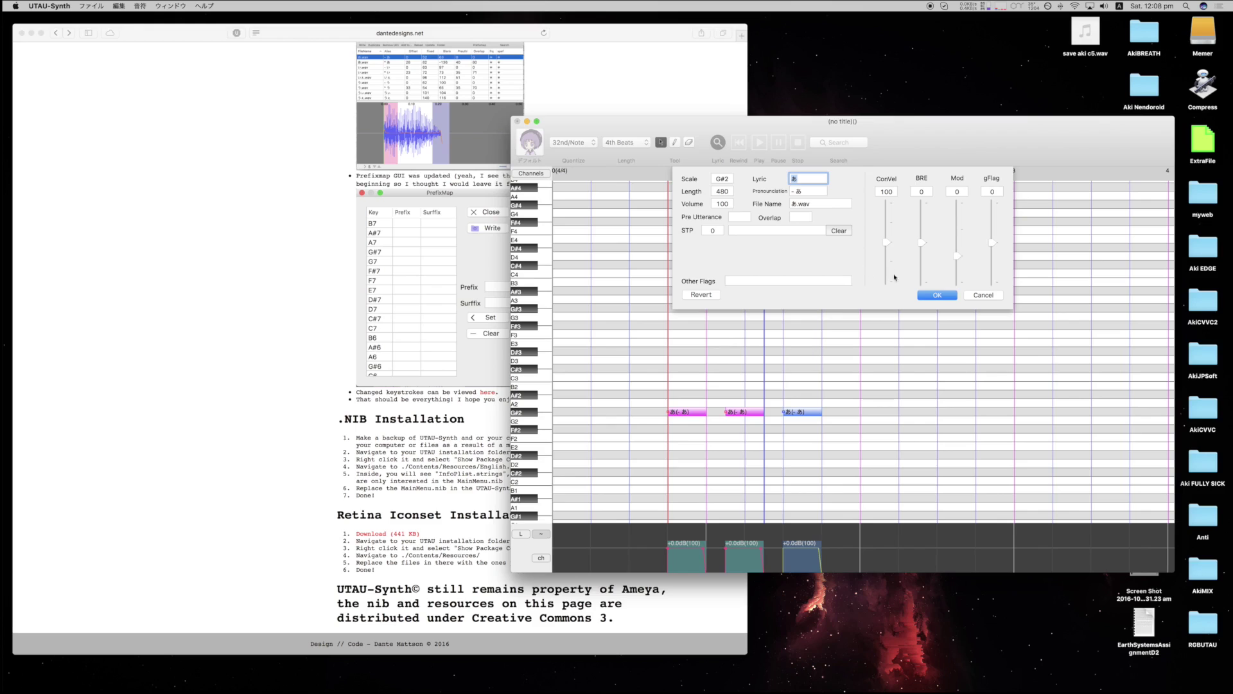
{"action": "left_click", "coordinate": [938, 296]}
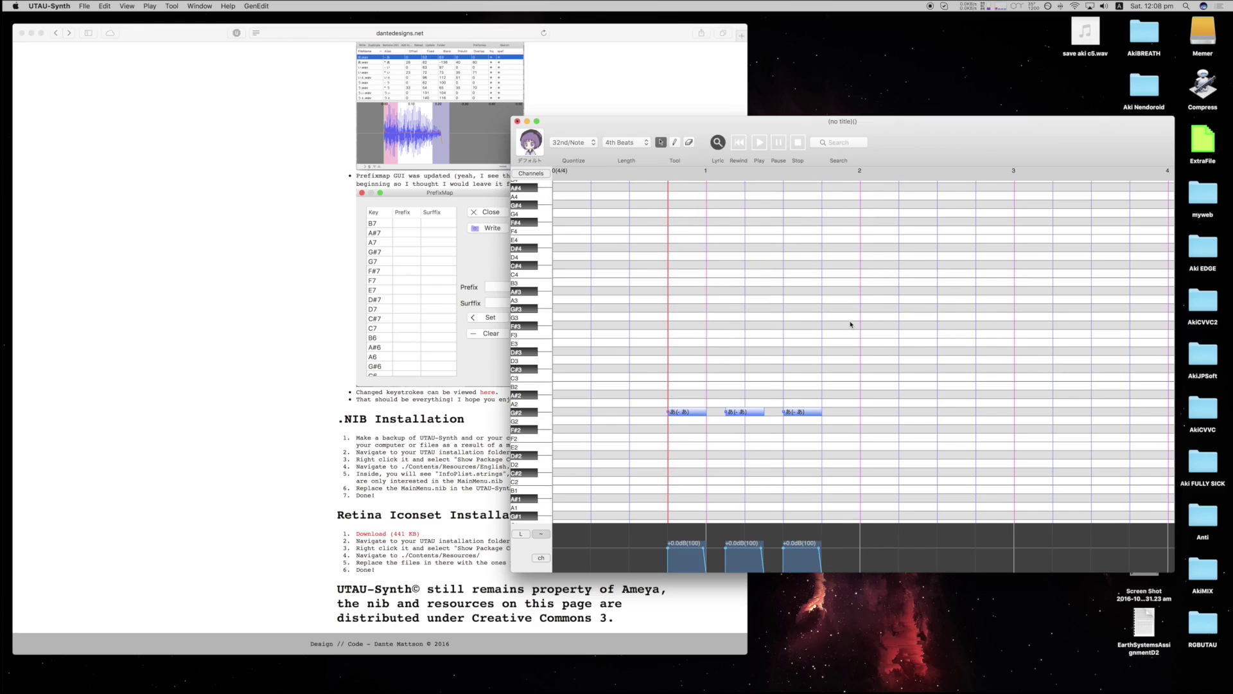